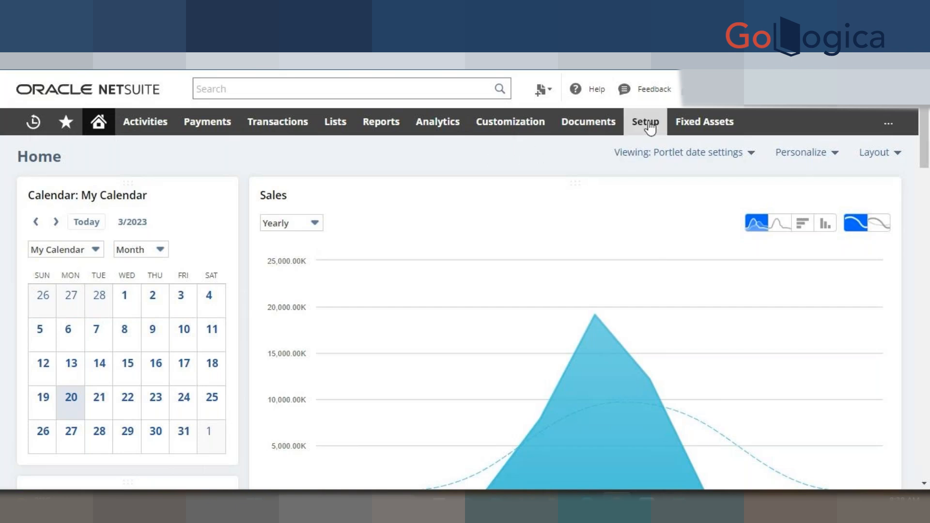
- Open Setup > Users/Roles > Manage Roles in a new browser tab and switch to it
mouse_move(650, 128)
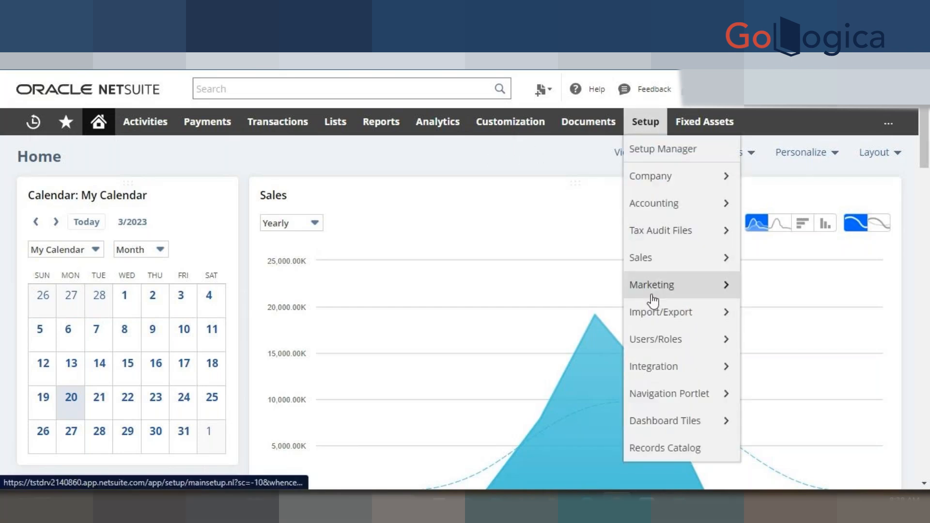
mouse_move(658, 340)
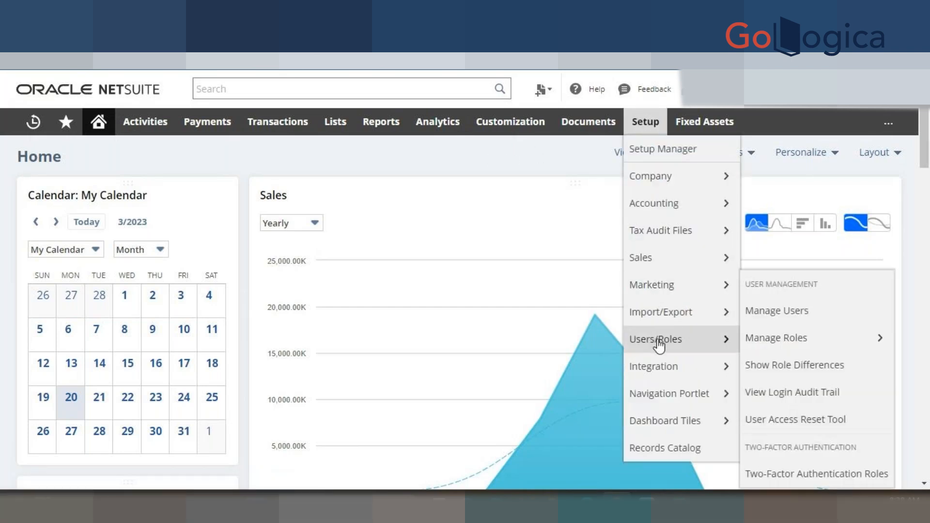
right_click(793, 335)
left_click(779, 343)
left_click(228, 32)
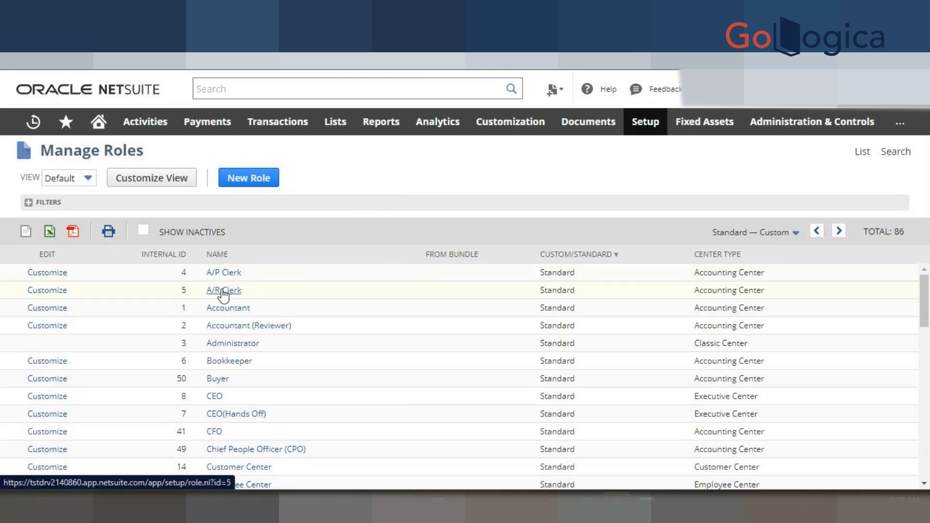
- Start a blank role record with New Role on the Manage Roles page
double_click(184, 272)
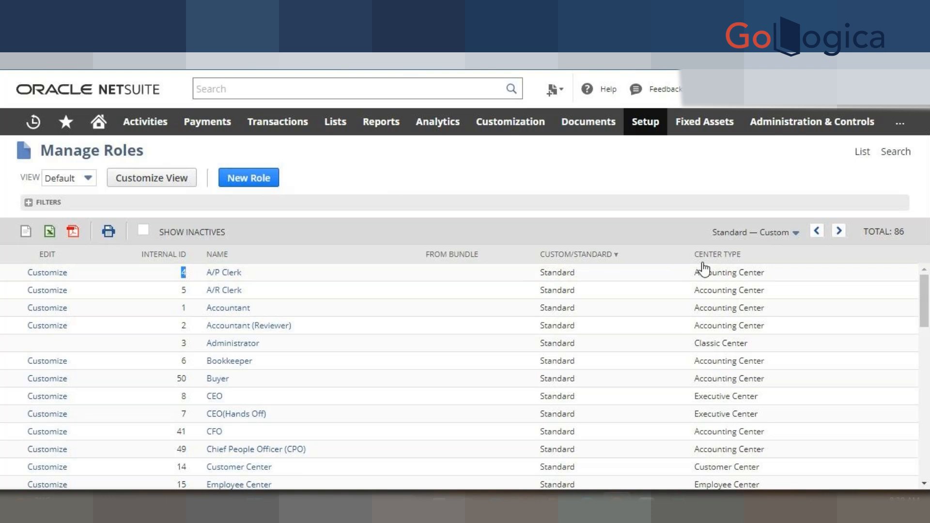
left_click(332, 283)
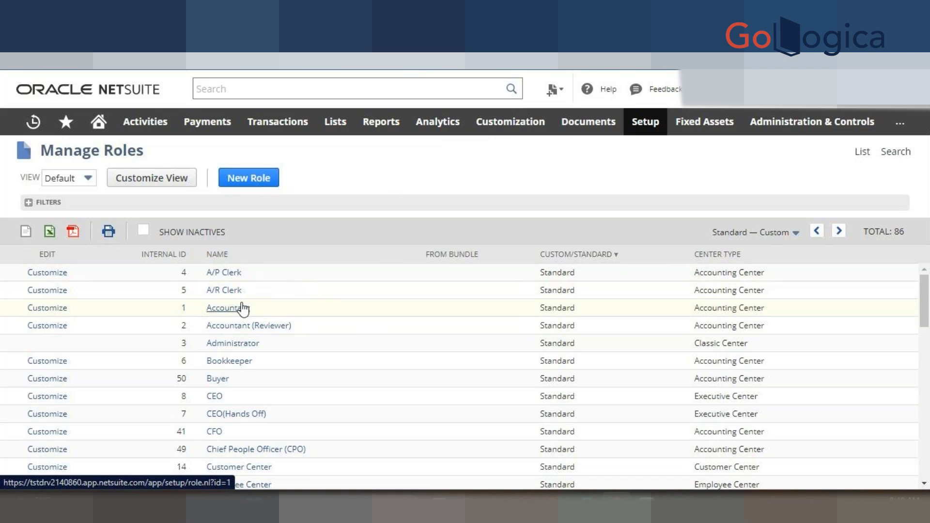
left_click(248, 180)
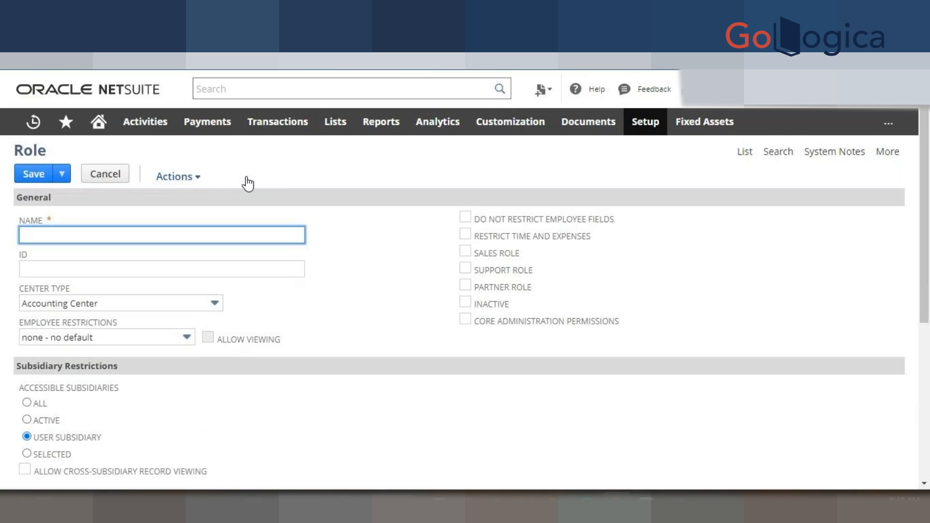
- Enter 'BH - Role' as the role name and '_bh_role' as its ID
type("BH - Role")
left_click(345, 261)
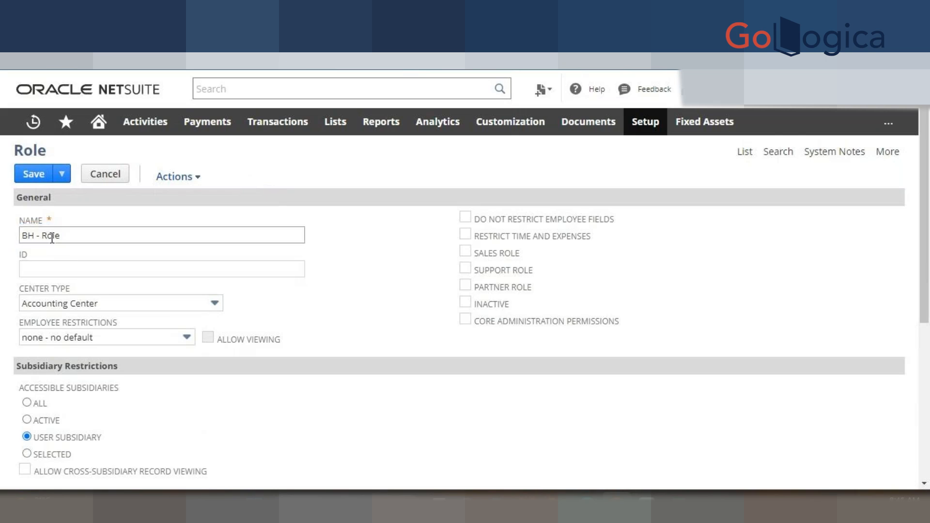
left_click(62, 269)
type("_bh_role")
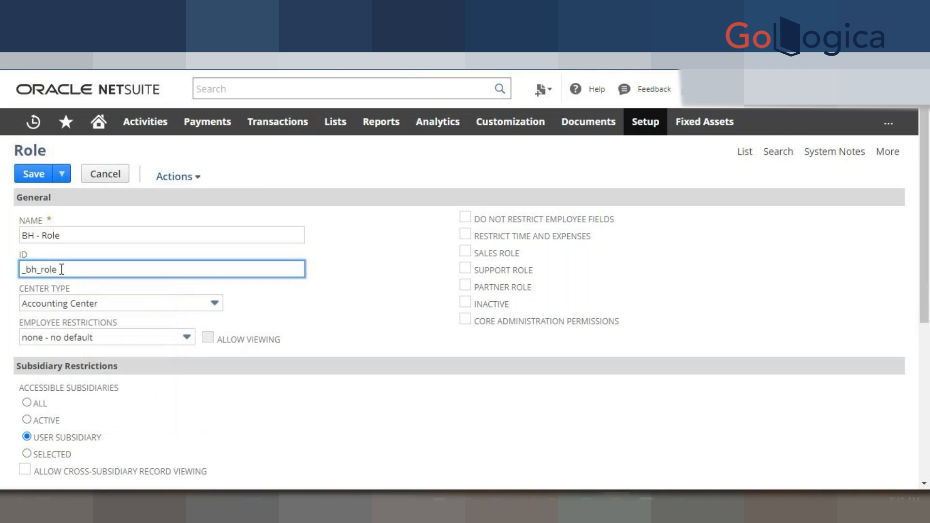
left_click(306, 318)
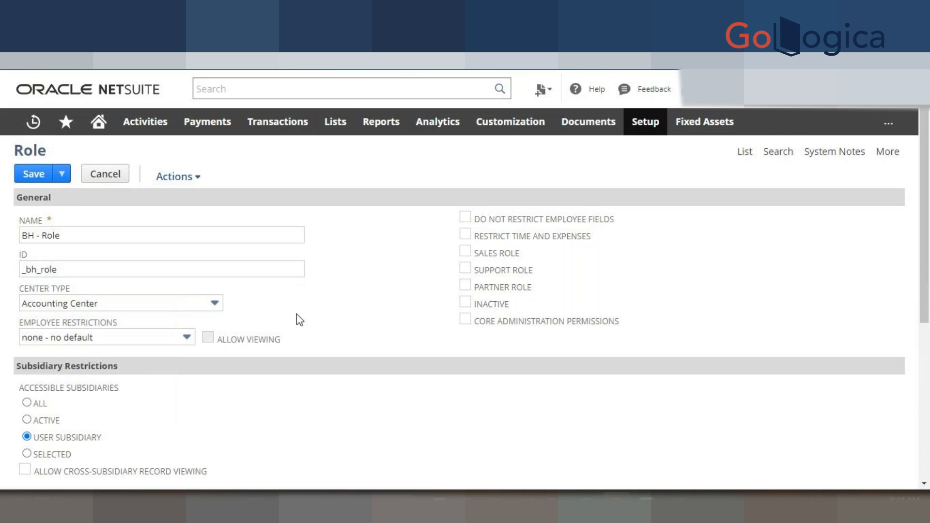
- Set the role's center type to Classic Center and bring up the employee restriction choices
left_click(97, 300)
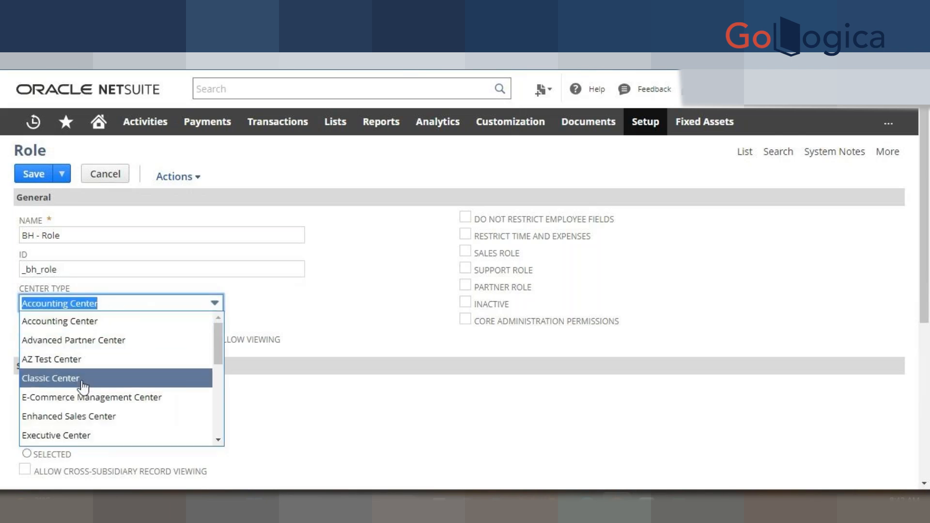
left_click(38, 382)
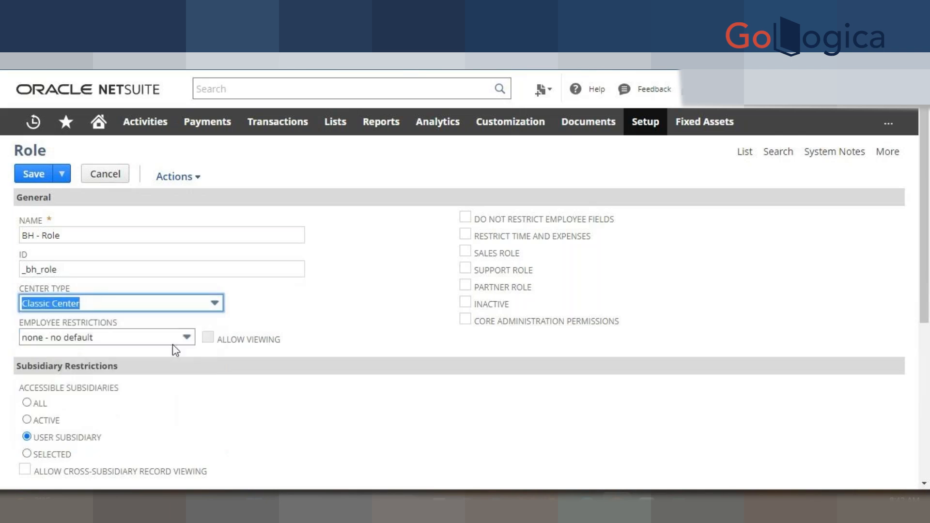
left_click(130, 336)
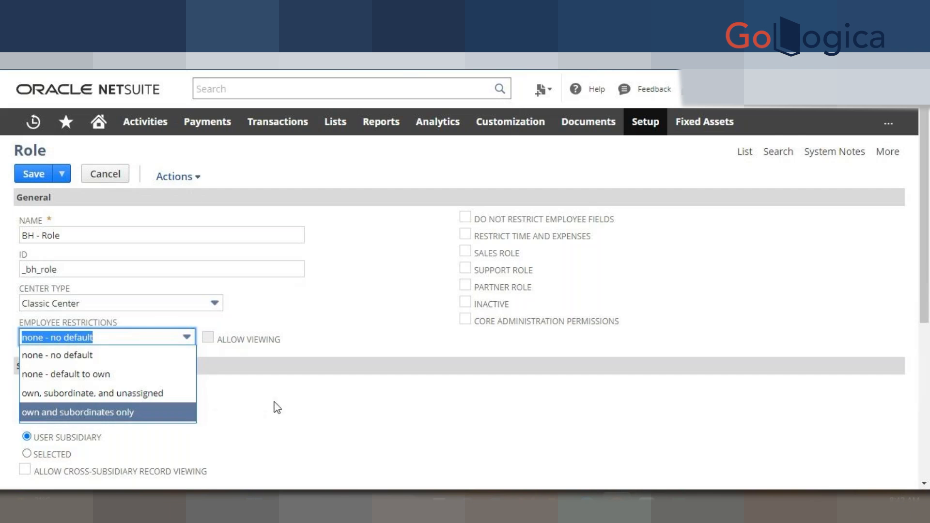
left_click(283, 389)
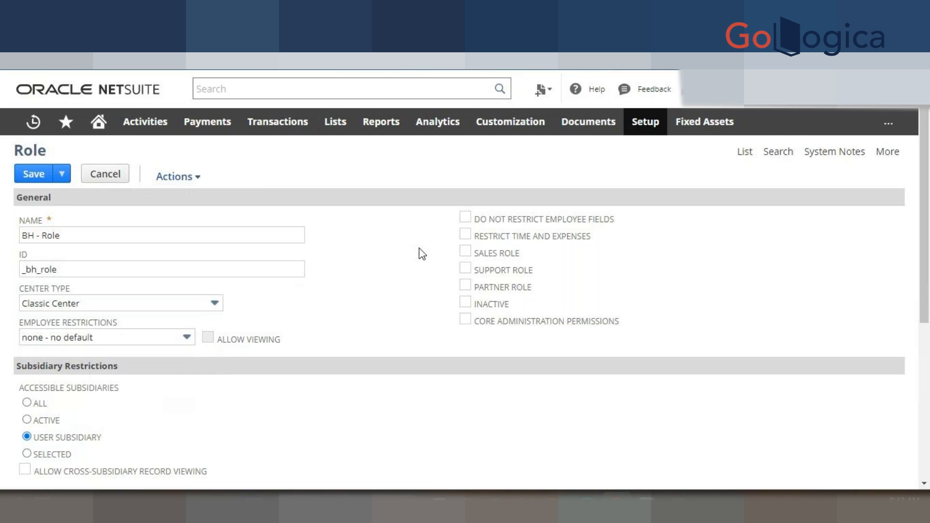
- Scroll the role form down to the Subsidiary Restrictions, Authentication and Permissions sections
scroll(420, 248, "down", 3)
scroll(419, 248, "up", 3)
scroll(427, 310, "down", 5)
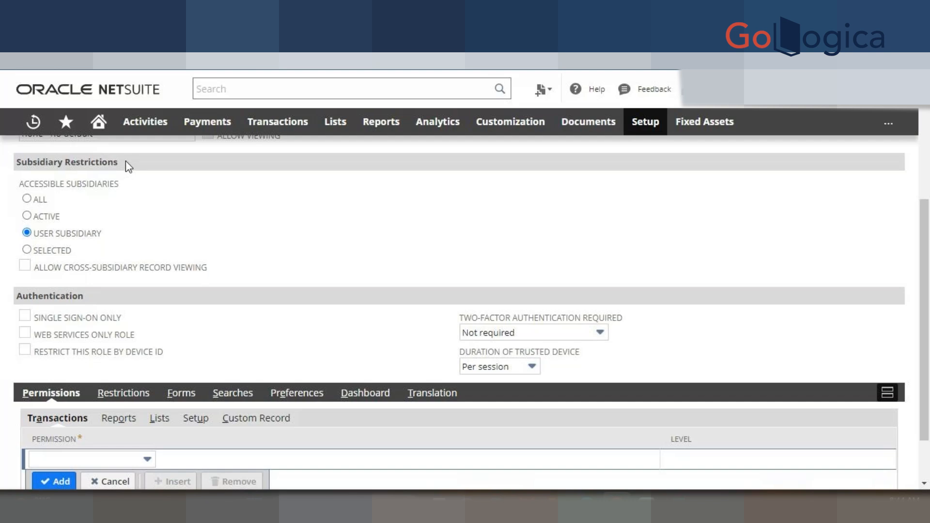
- Try the Active, User Subsidiary and Selected options, then set accessible subsidiaries to All
left_click(28, 199)
left_click(27, 216)
left_click(27, 233)
left_click(26, 249)
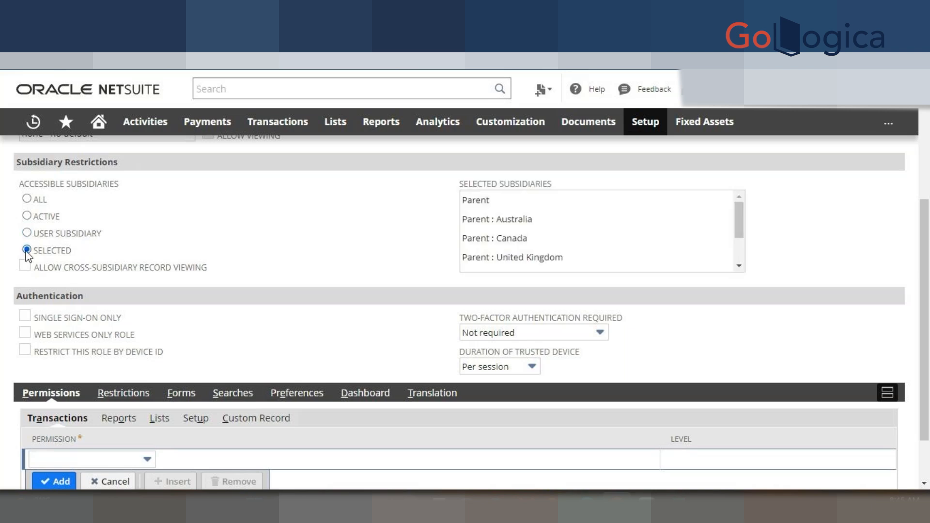
scroll(490, 227, "down", 1)
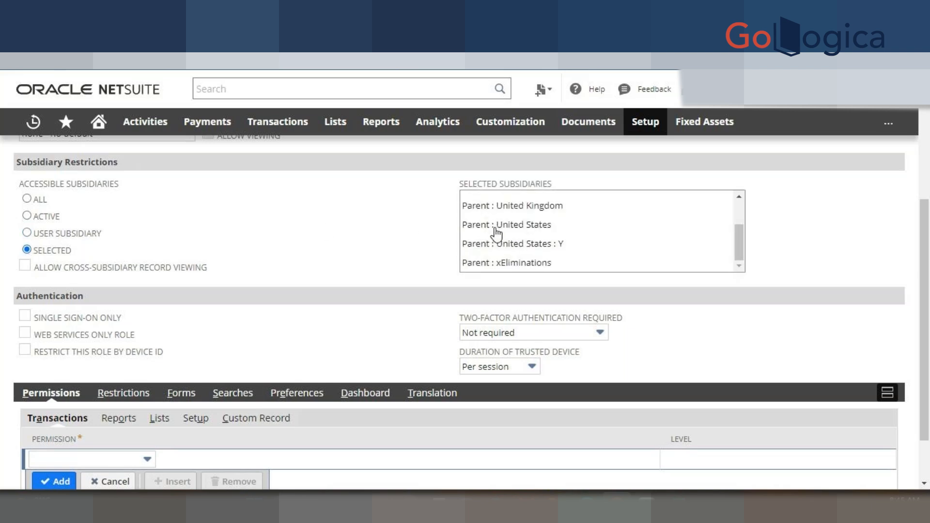
scroll(524, 232, "up", 1)
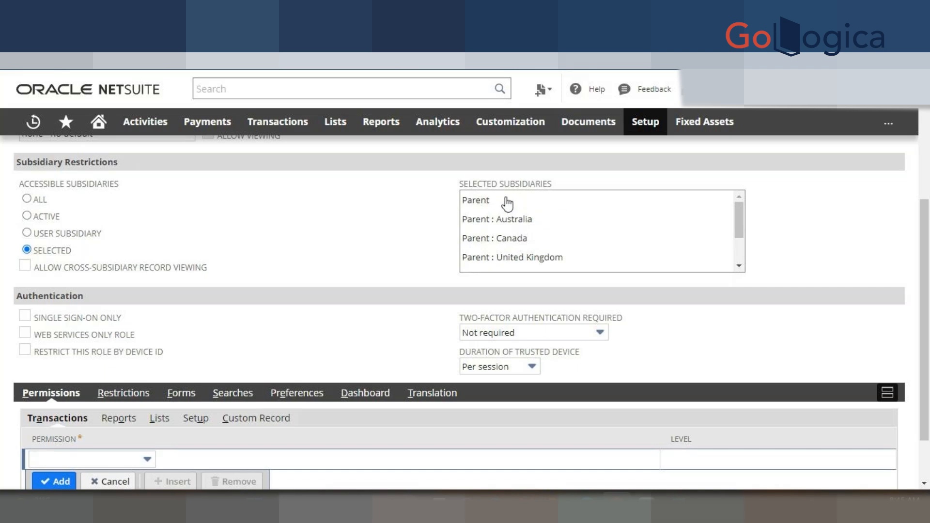
left_click(27, 199)
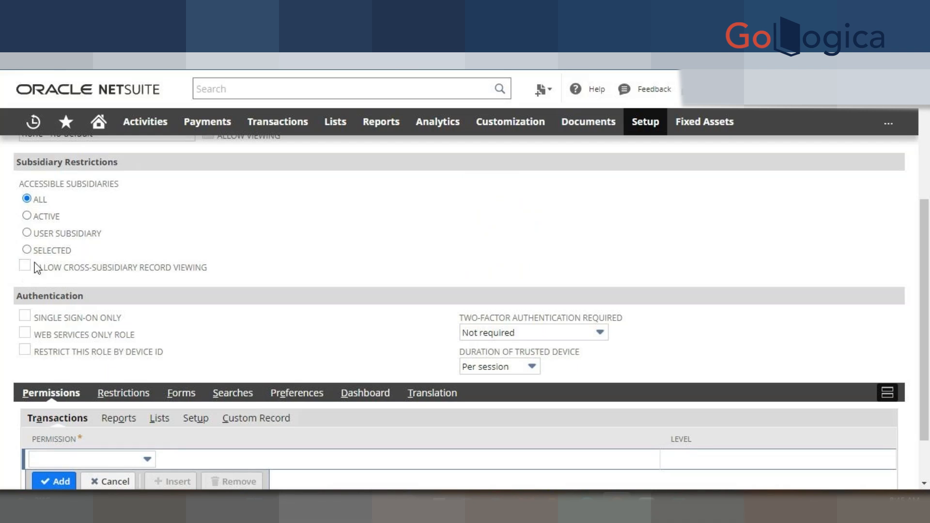
scroll(239, 284, "down", 2)
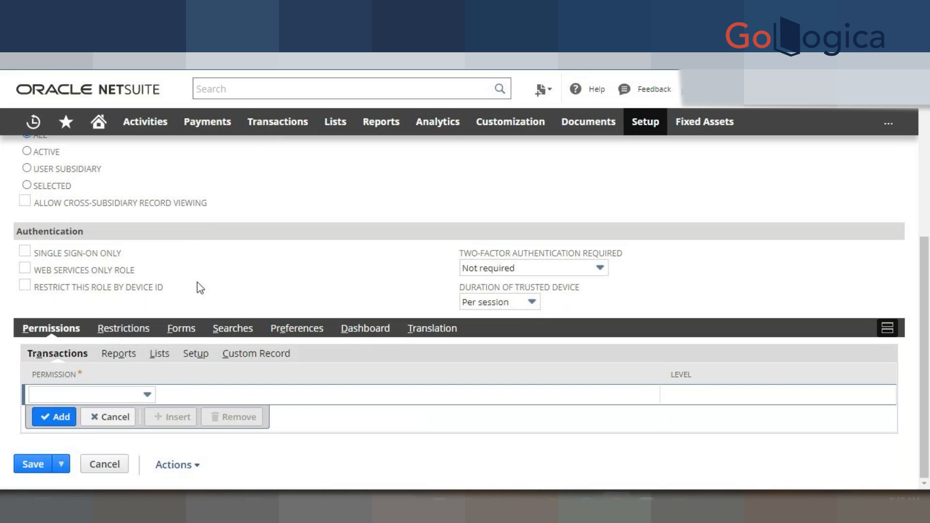
left_click(534, 270)
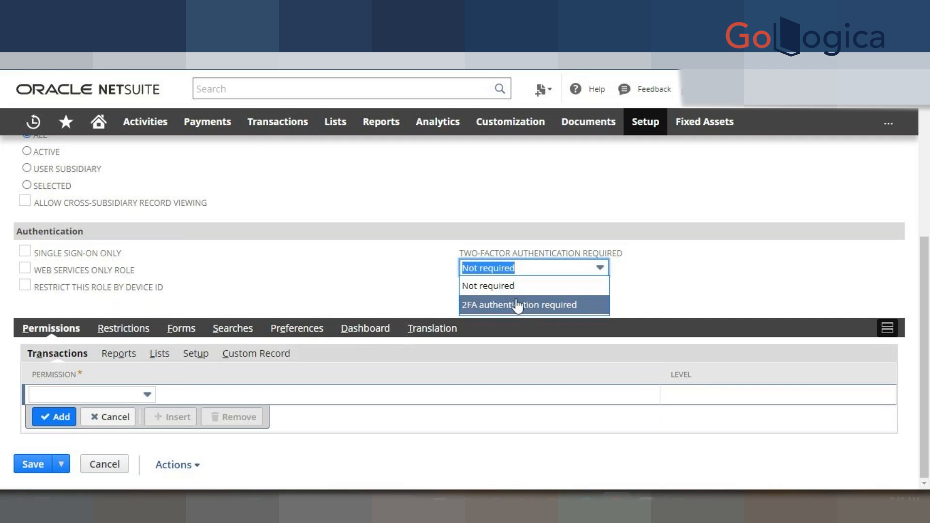
left_click(382, 278)
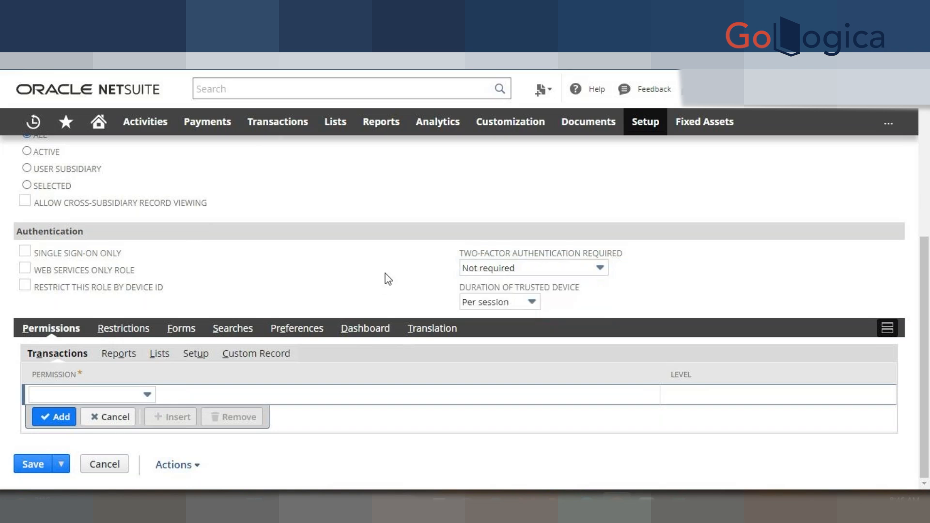
left_click(480, 302)
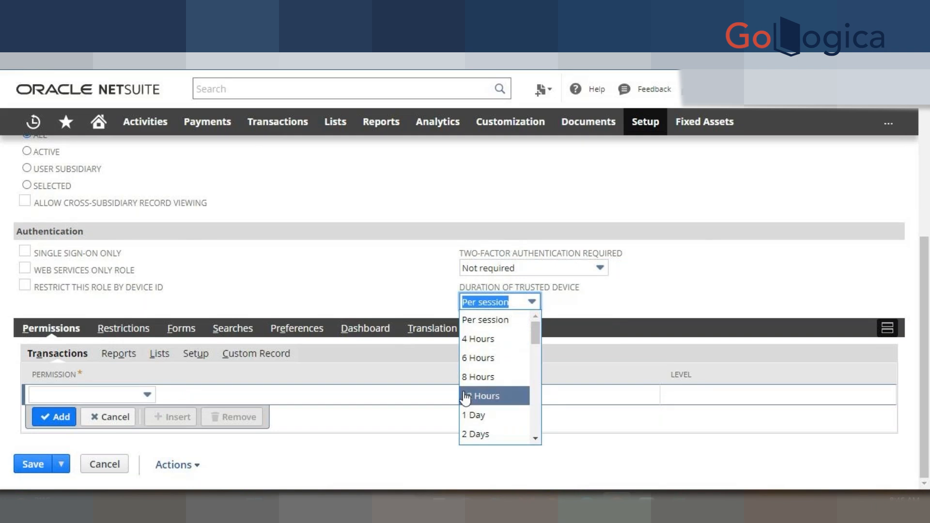
left_click(412, 267)
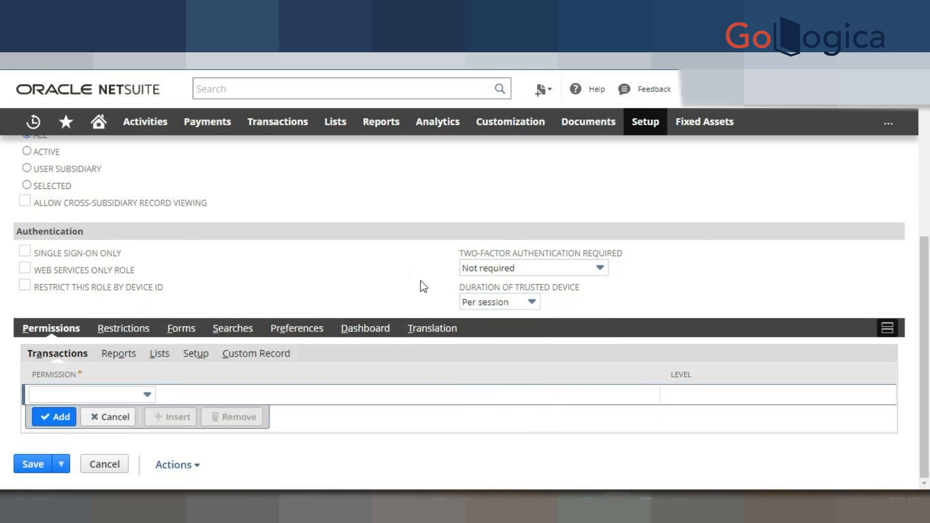
scroll(420, 283, "up", 3)
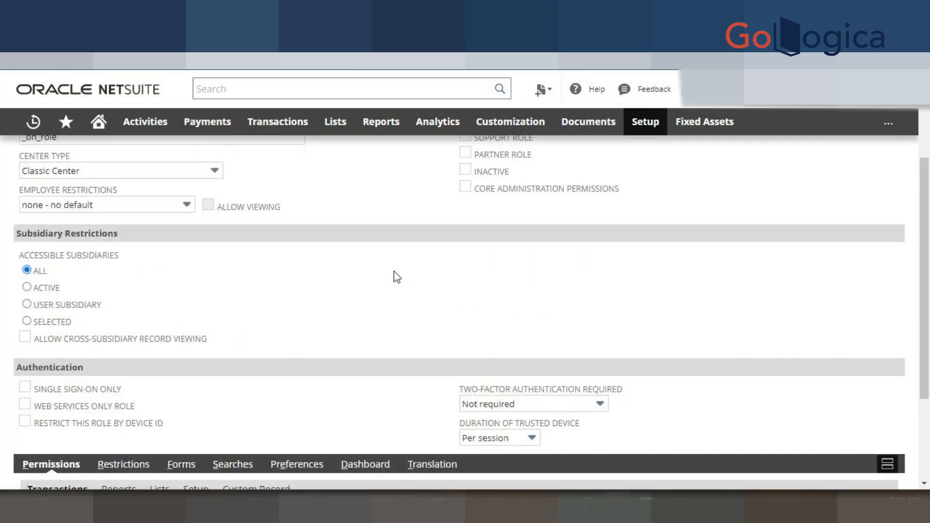
- Add the Adjust Inventory transaction permission at Full access
scroll(410, 255, "down", 3)
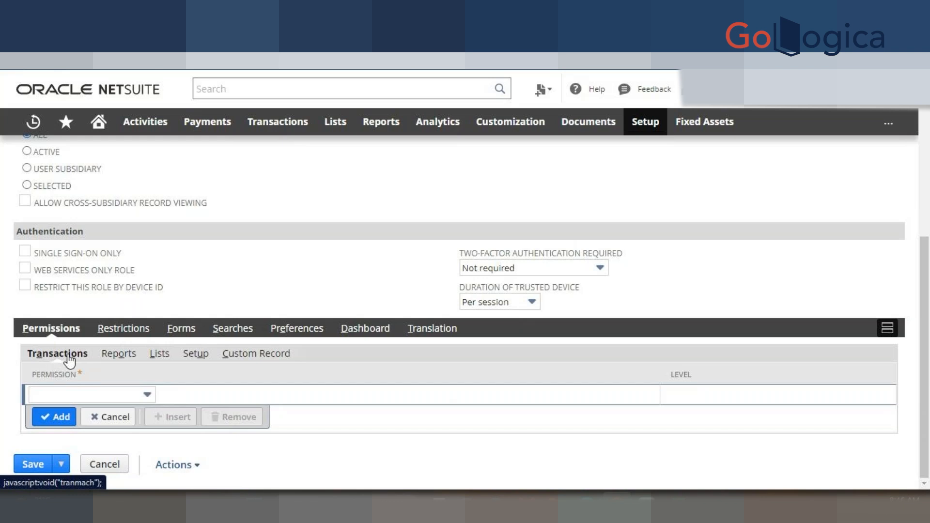
mouse_move(273, 128)
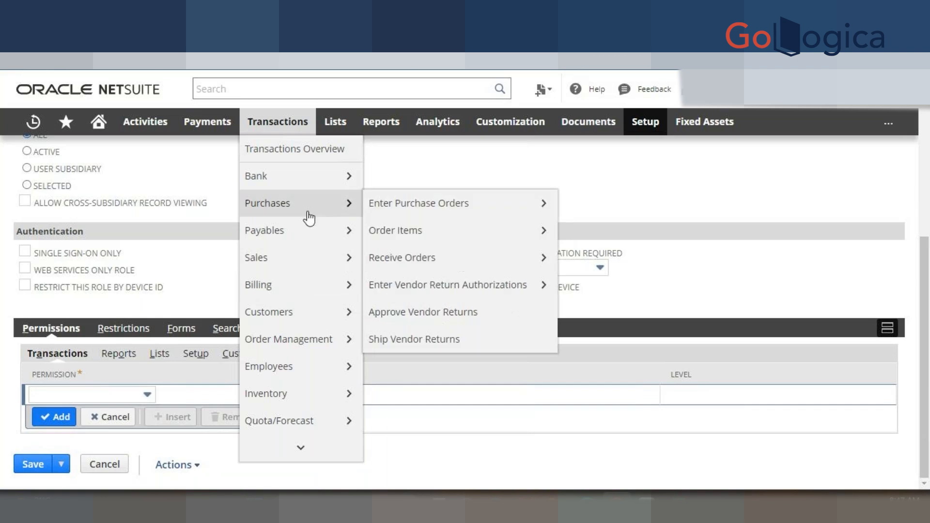
left_click(108, 395)
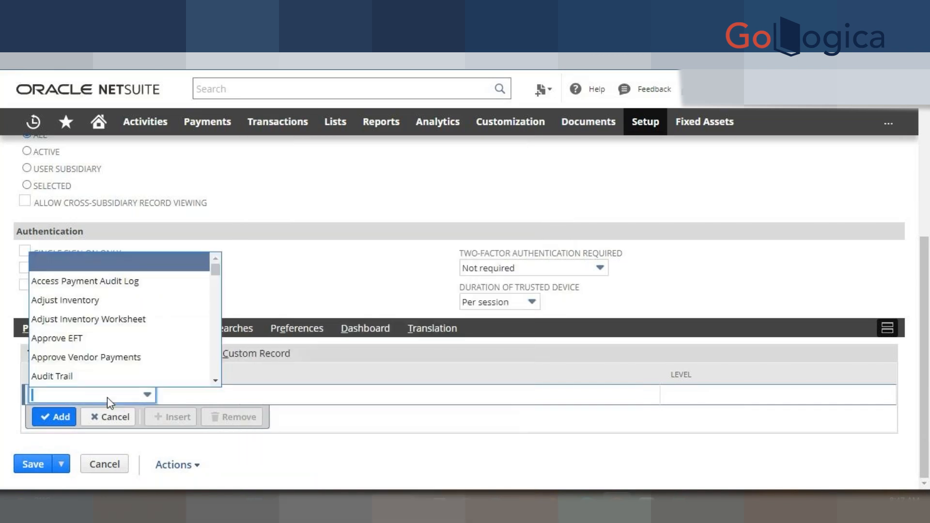
left_click(71, 300)
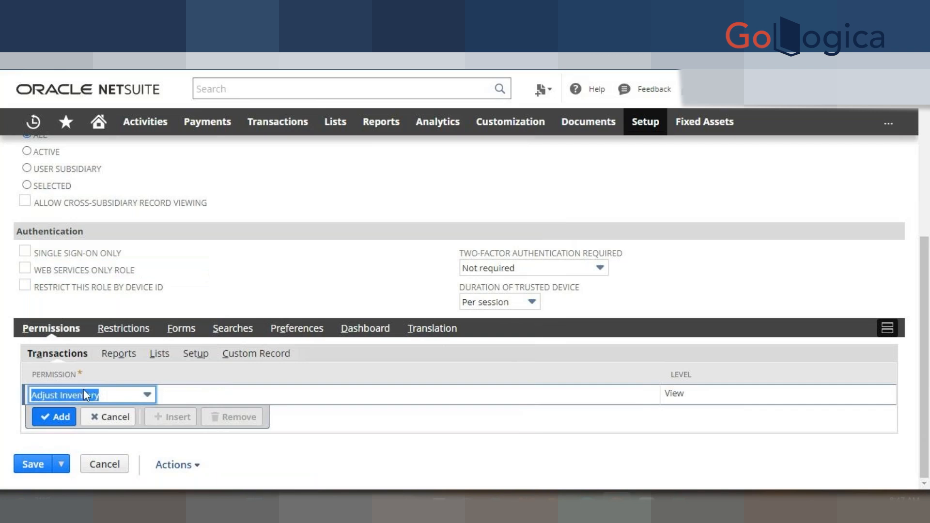
left_click(735, 396)
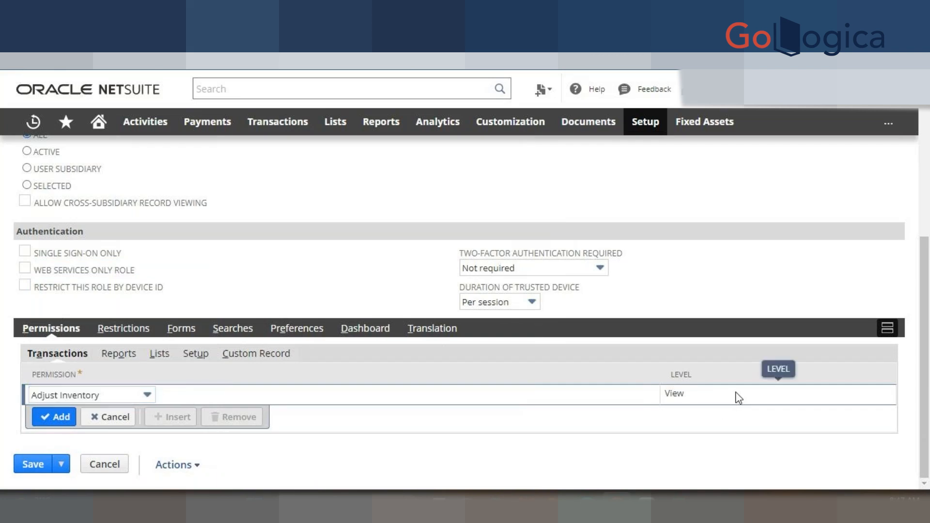
left_click(695, 395)
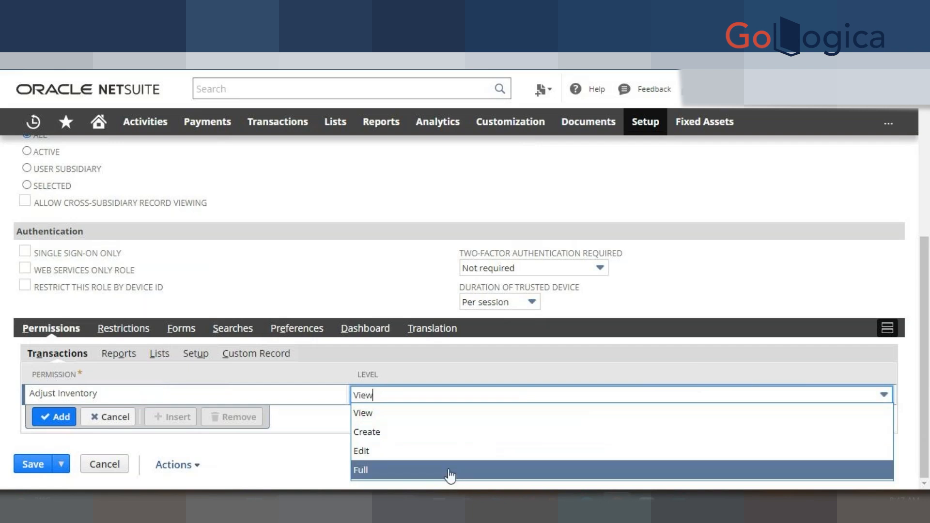
left_click(451, 472)
left_click(53, 417)
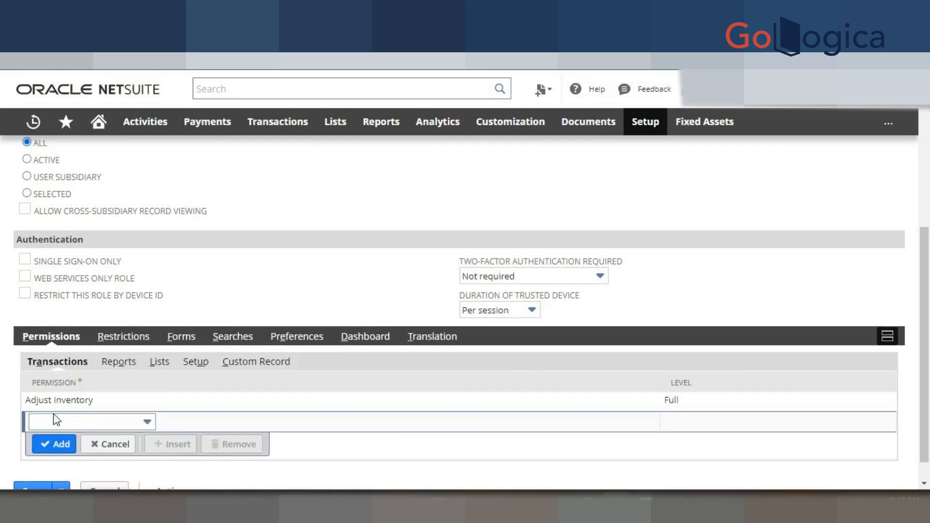
- Add the Bills transaction permission at View access
left_click(54, 417)
scroll(80, 372, "down", 1)
scroll(80, 373, "down", 1)
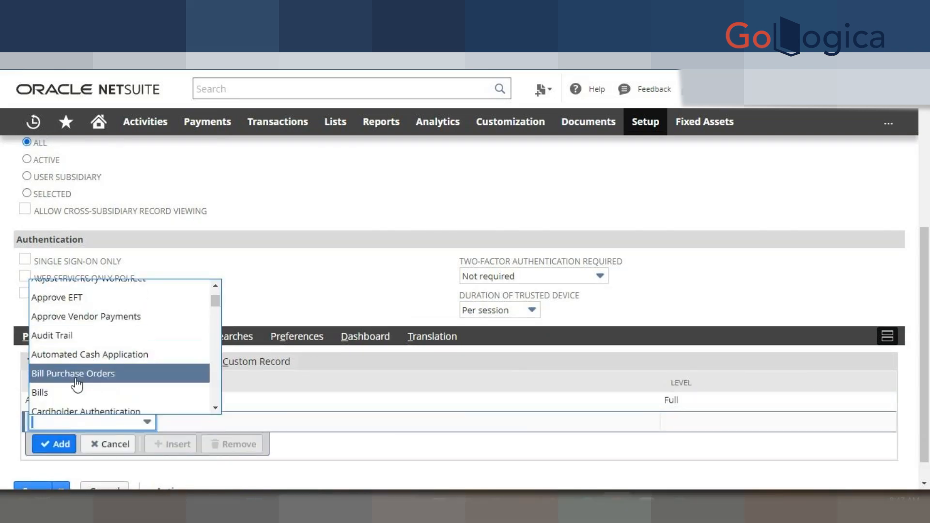
left_click(68, 394)
left_click(687, 425)
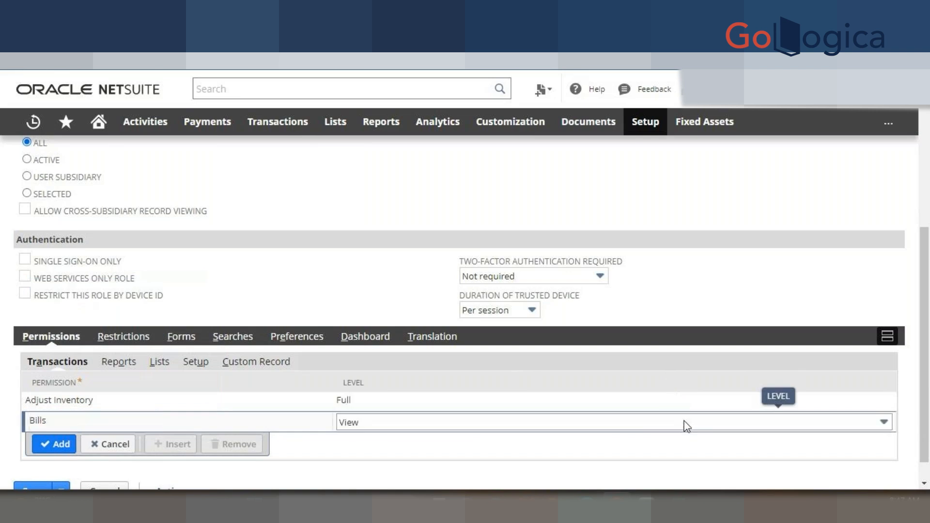
left_click(630, 423)
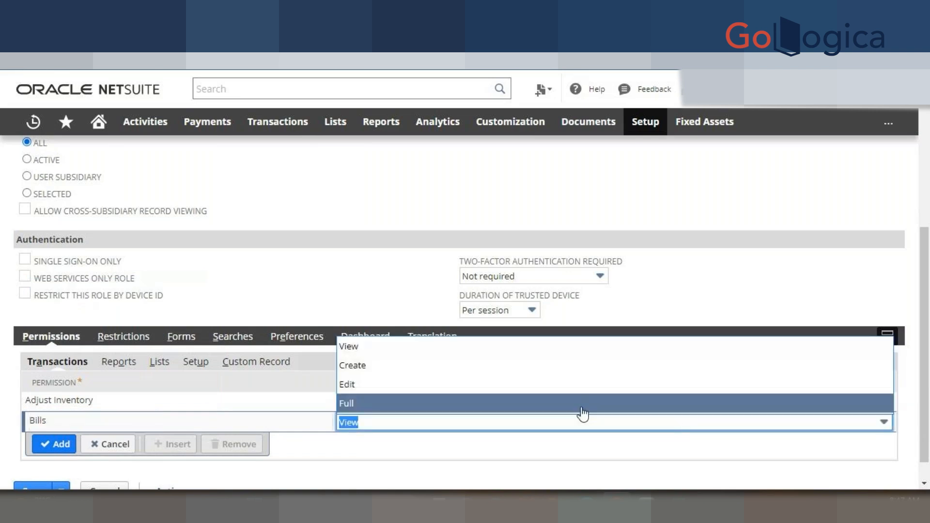
left_click(460, 357)
left_click(73, 447)
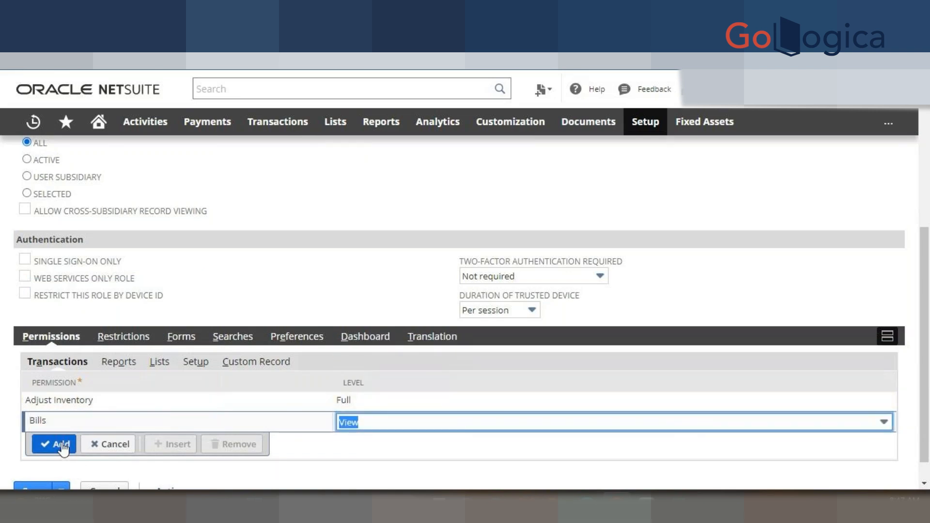
- Add the Credit Returns transaction permission at Edit access
left_click(100, 442)
scroll(126, 368, "down", 2)
scroll(95, 376, "down", 1)
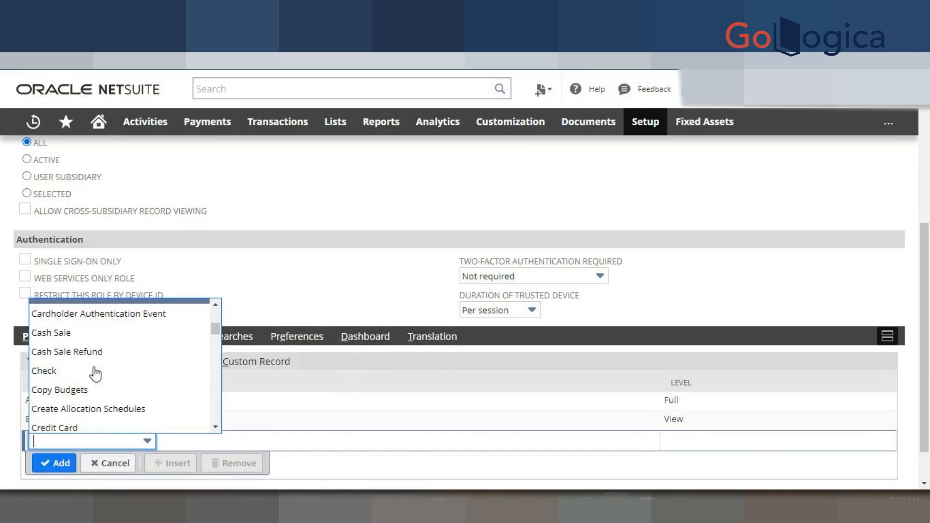
scroll(97, 387, "down", 1)
scroll(94, 382, "down", 2)
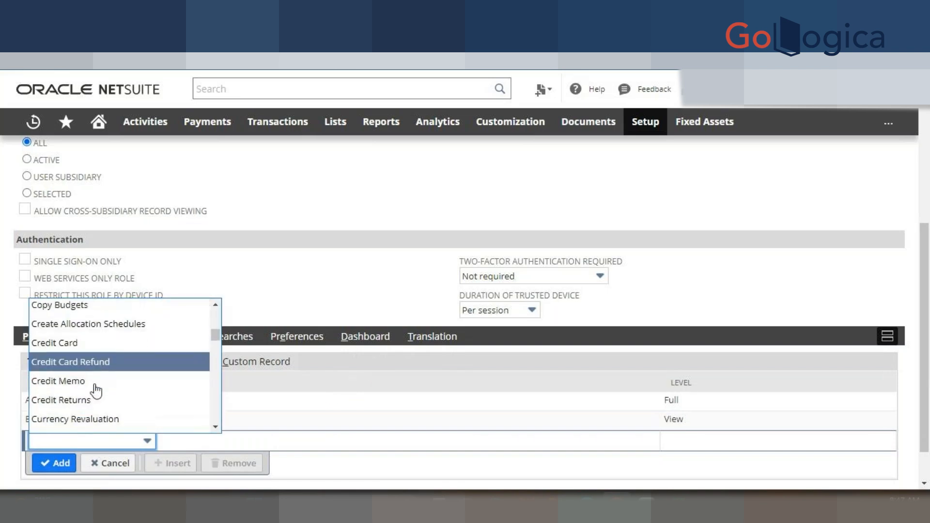
left_click(94, 356)
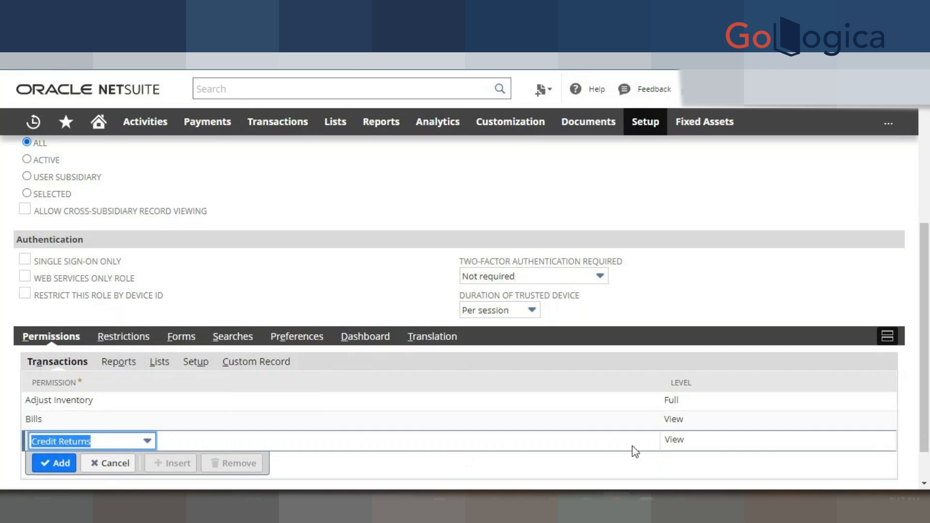
left_click(702, 441)
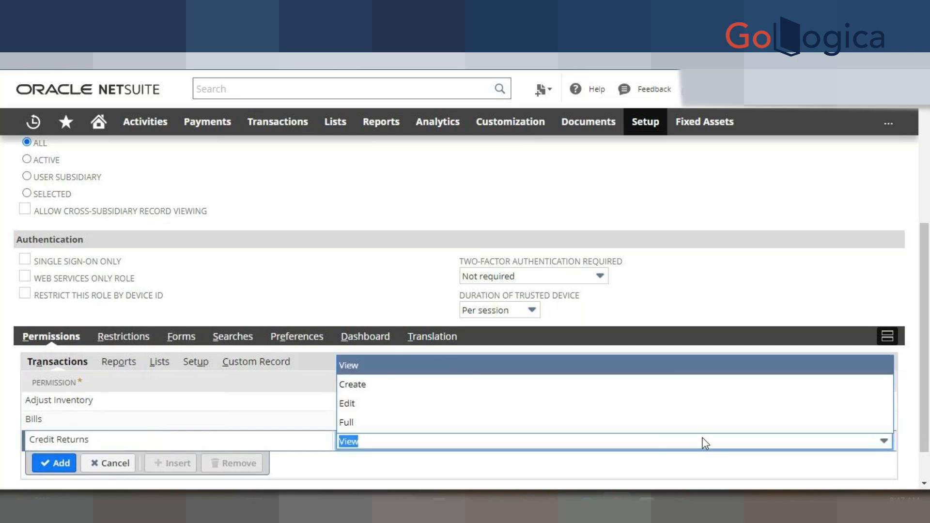
left_click(483, 403)
left_click(52, 463)
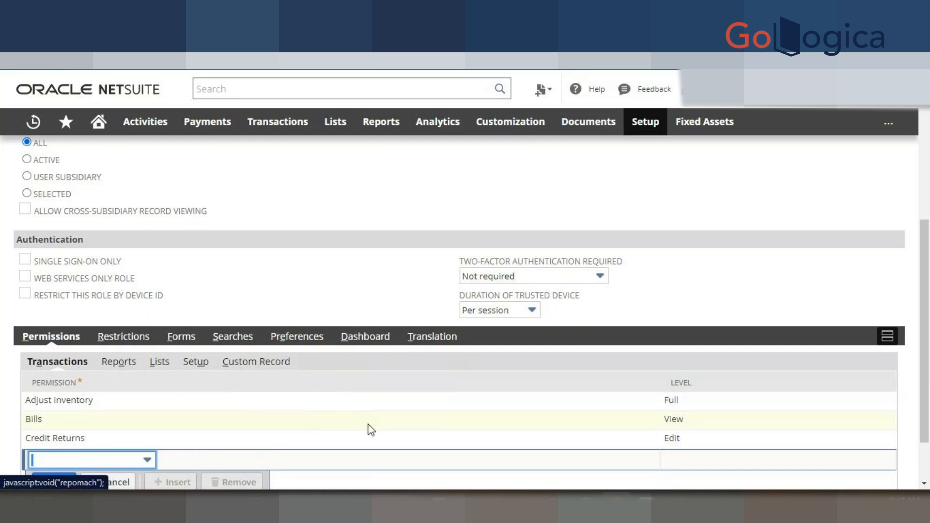
- Bring up the Reports permissions subtab
mouse_move(645, 506)
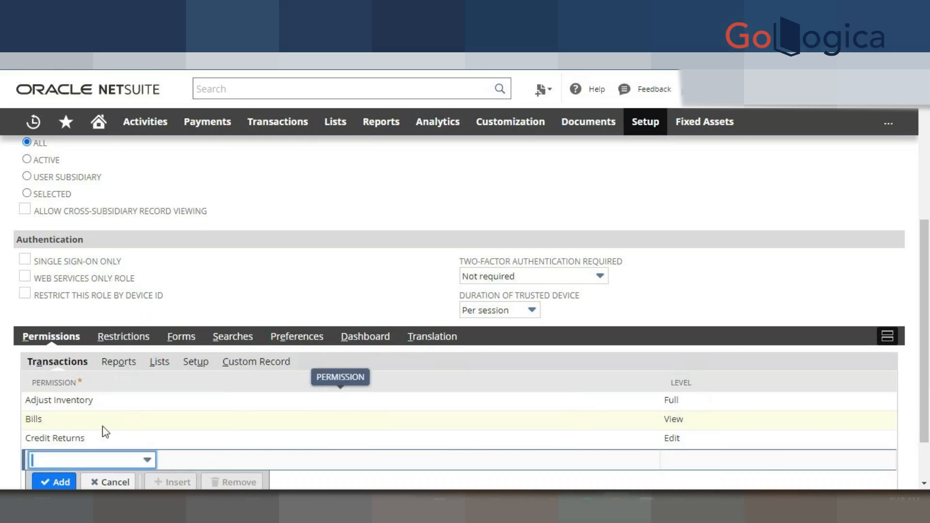
scroll(118, 447, "down", 2)
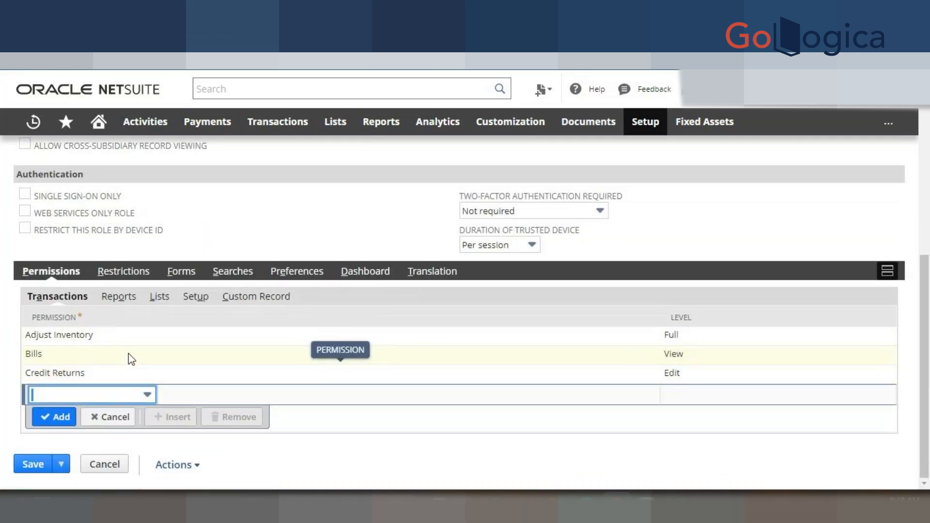
left_click(118, 299)
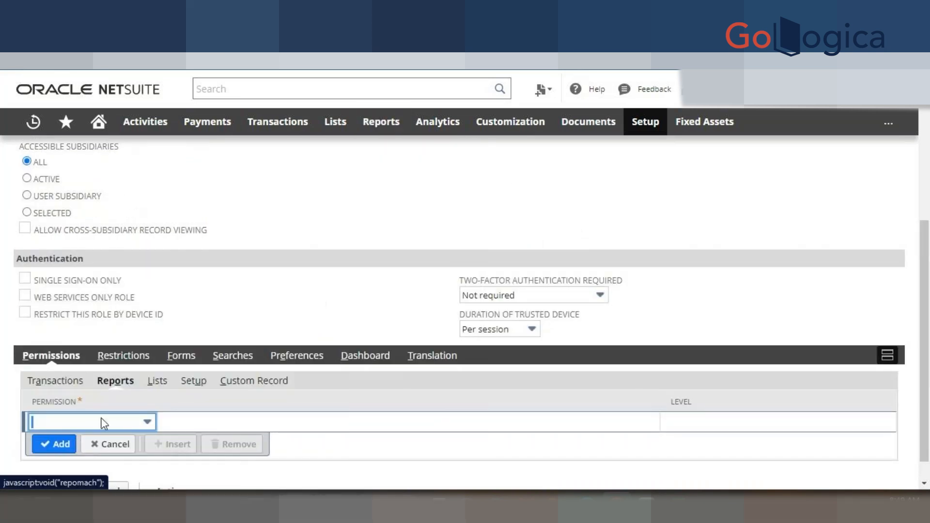
- Add the Accounts Payable report permission at View access
left_click(103, 423)
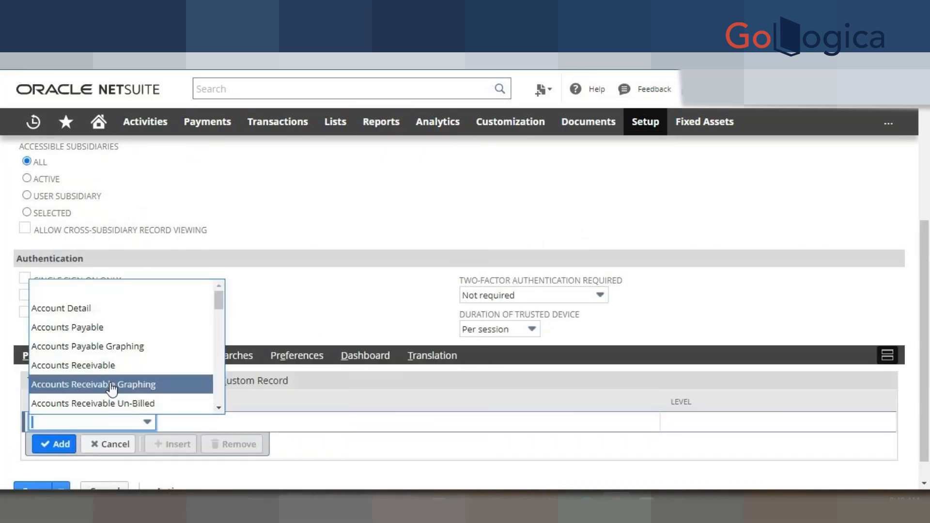
left_click(97, 329)
left_click(701, 424)
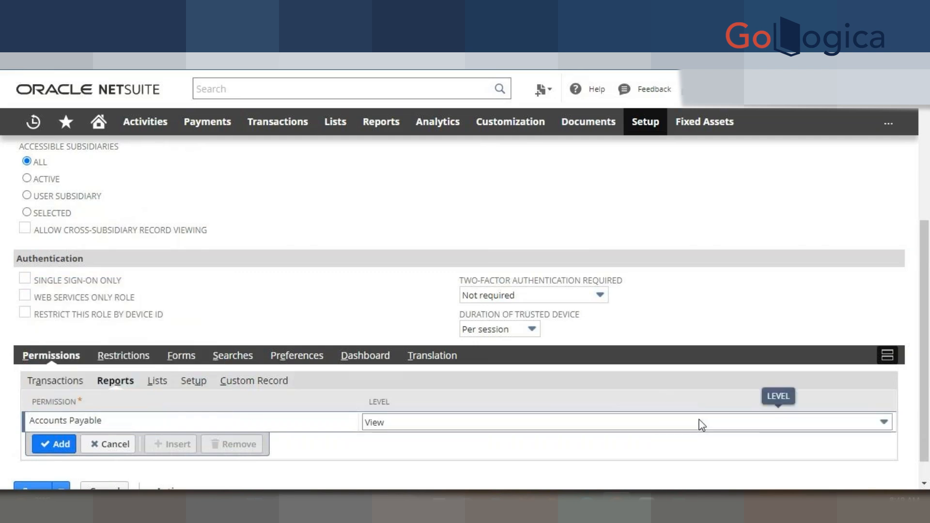
left_click(701, 424)
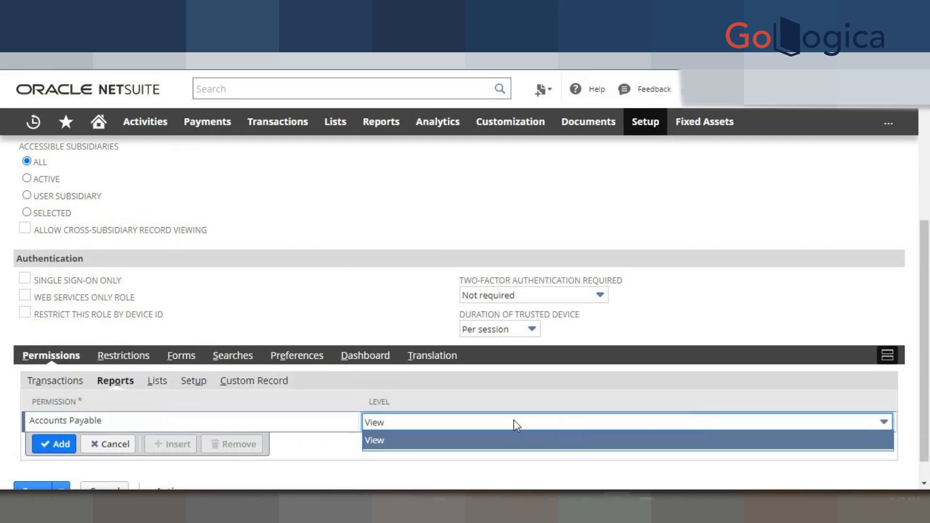
left_click(54, 444)
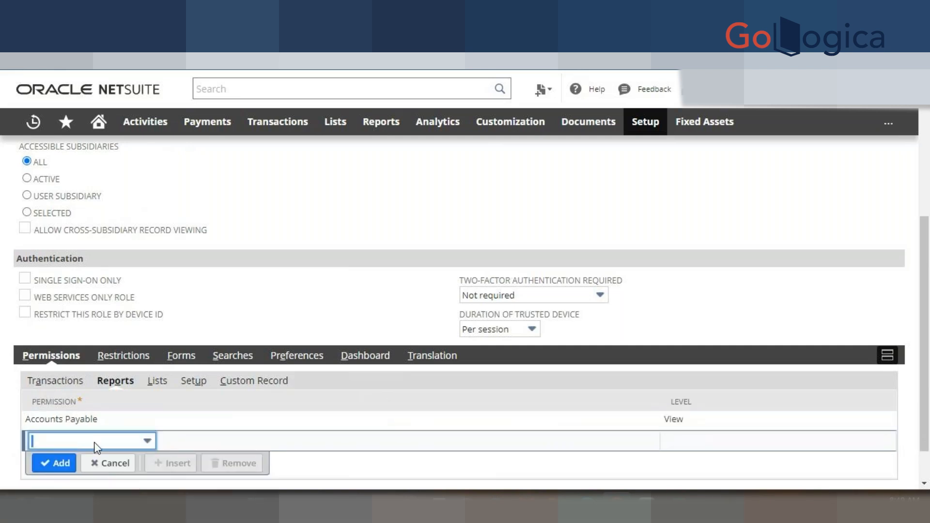
- Add the Accounts Receivable and Balance Sheet report permissions, both at View
left_click(108, 448)
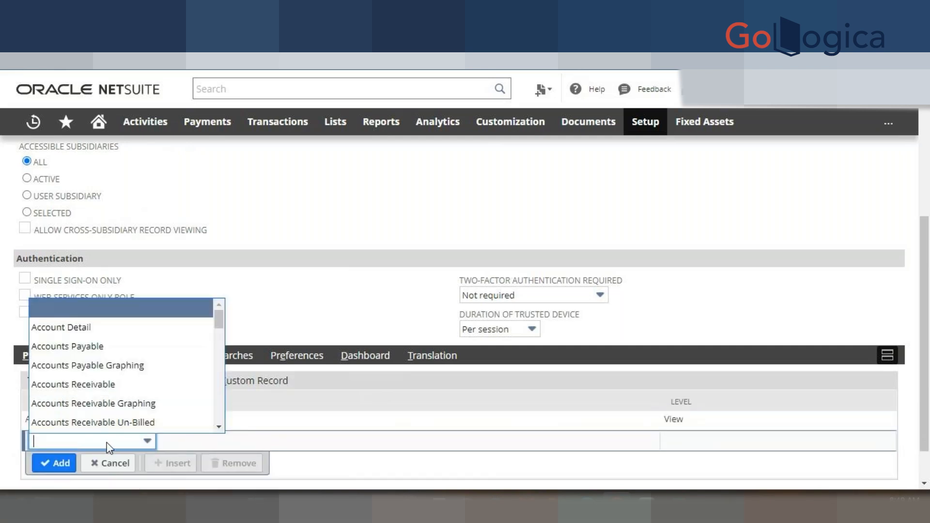
left_click(104, 388)
left_click(66, 465)
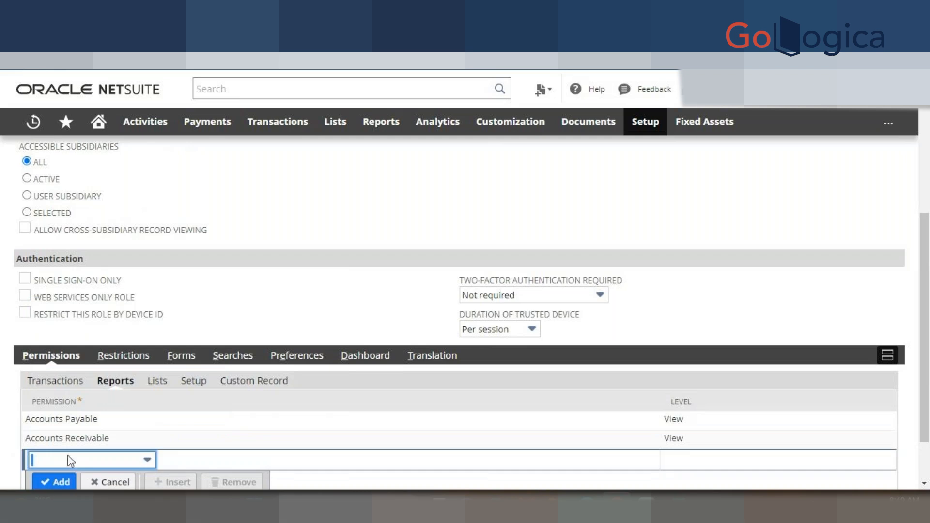
left_click(92, 459)
scroll(100, 385, "down", 3)
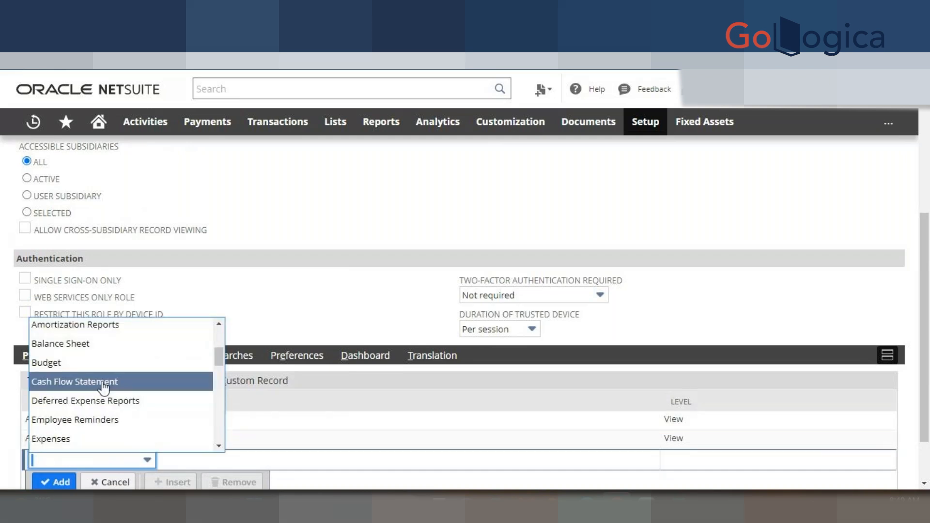
left_click(83, 344)
left_click(53, 481)
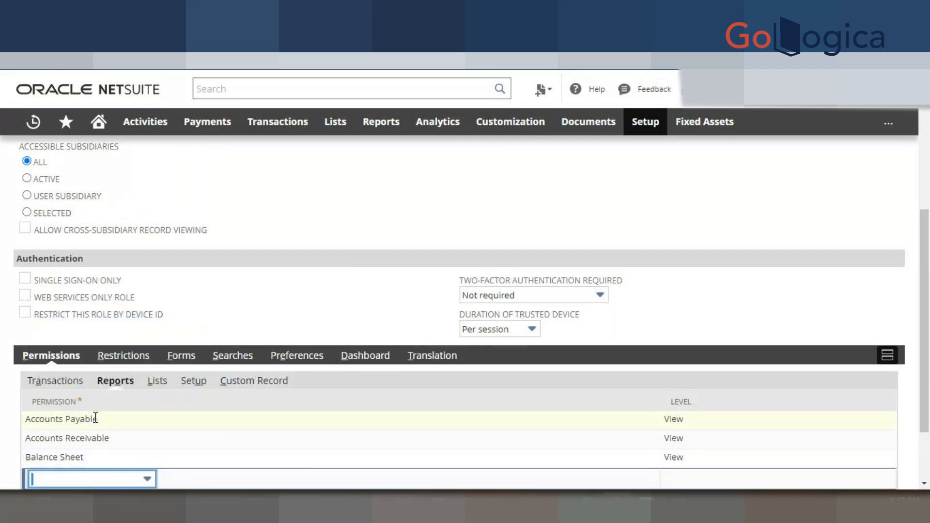
- Look through the Lists permissions without adding any, then move to the Setup subtab
left_click(155, 385)
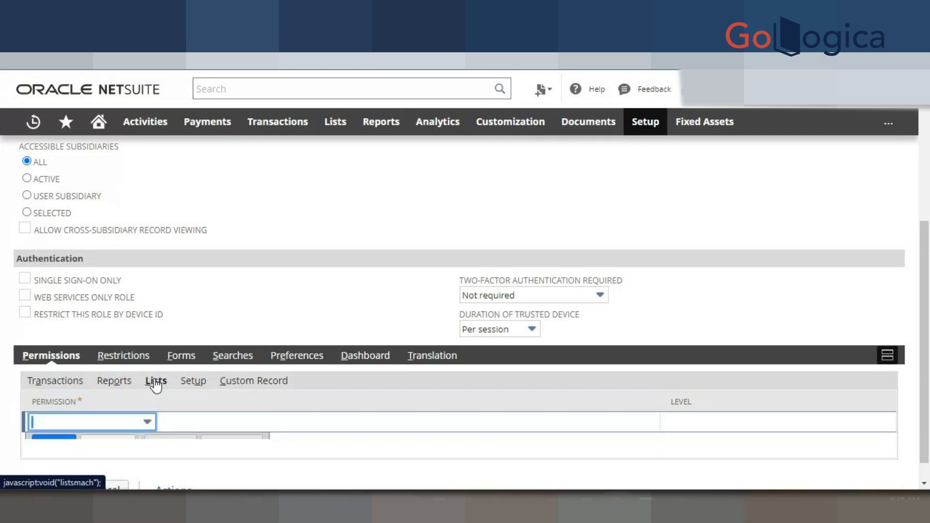
mouse_move(335, 121)
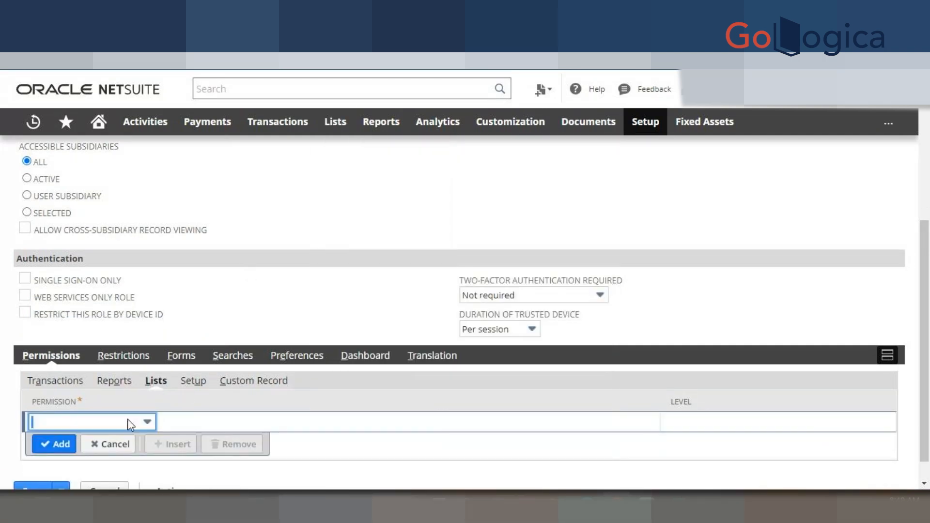
left_click(127, 420)
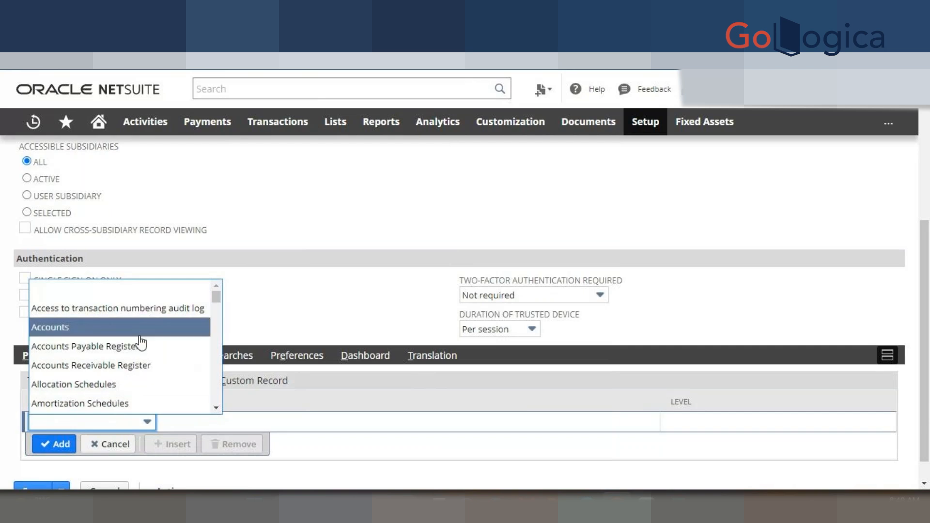
left_click(263, 292)
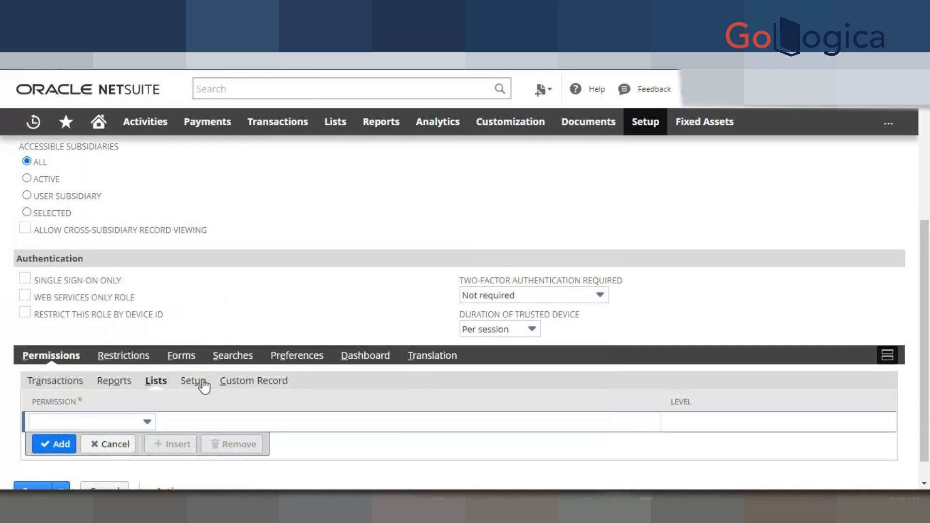
left_click(193, 380)
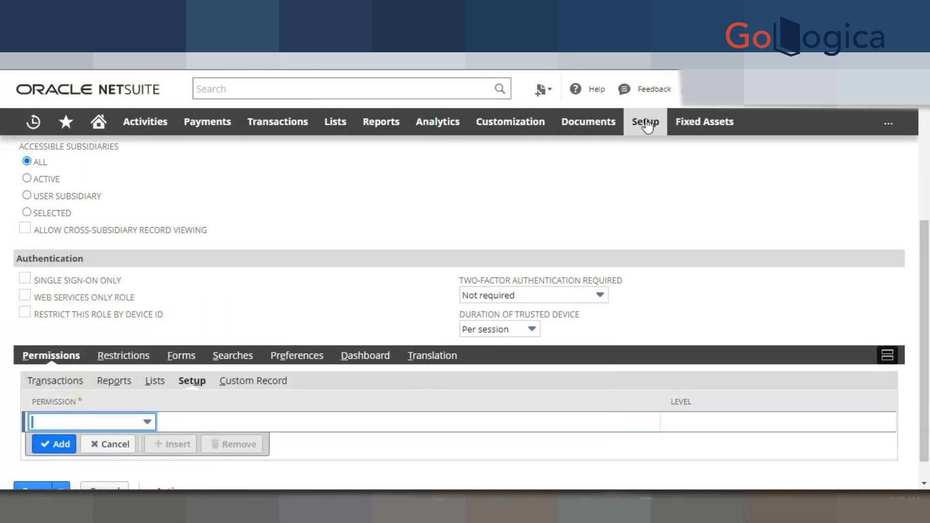
mouse_move(646, 122)
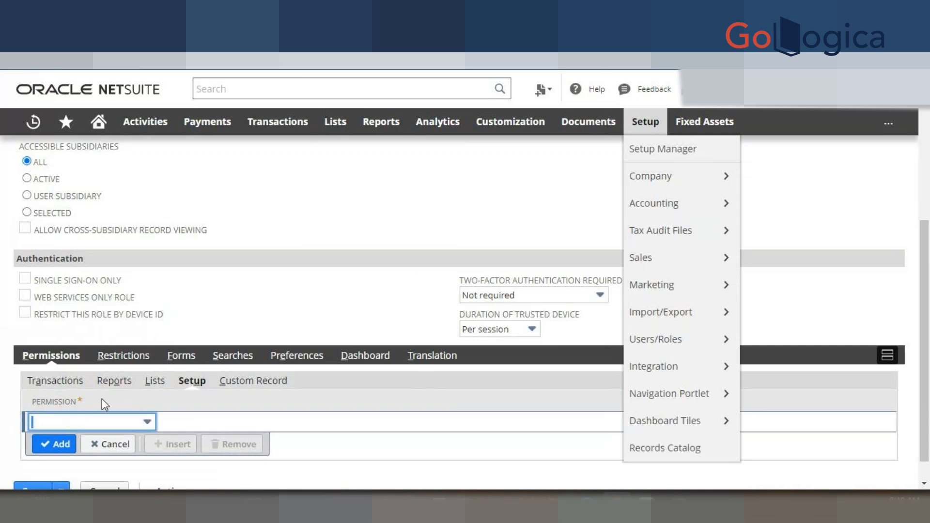
- Show the Custom Record permissions list on the BH - Role form
left_click(248, 383)
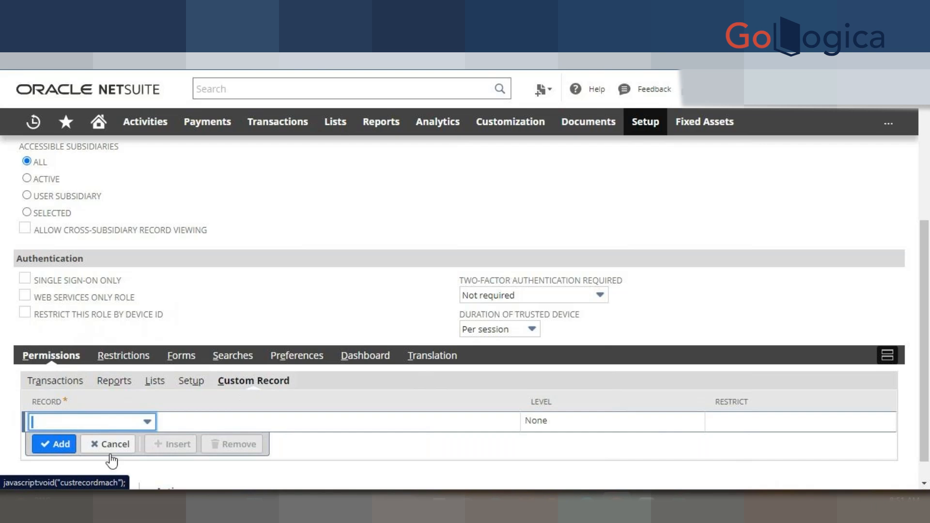
left_click(86, 418)
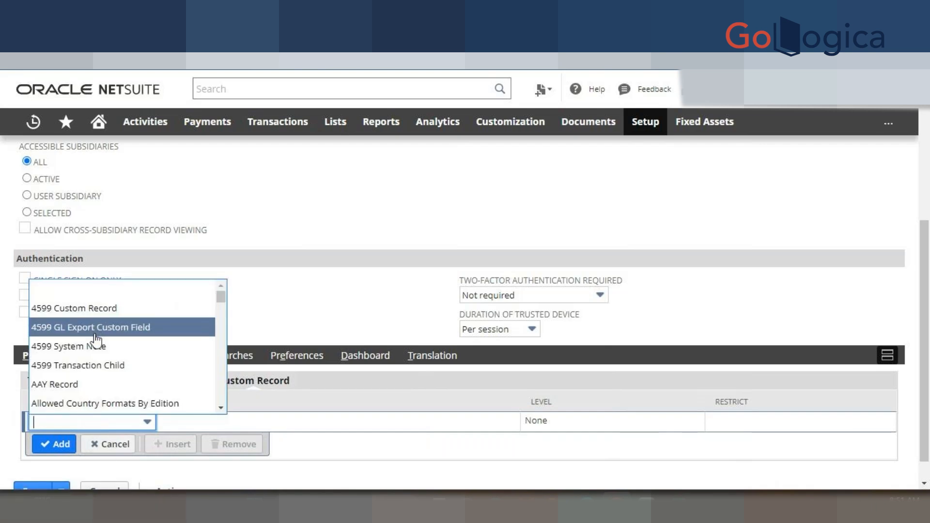
scroll(97, 344, "down", 3)
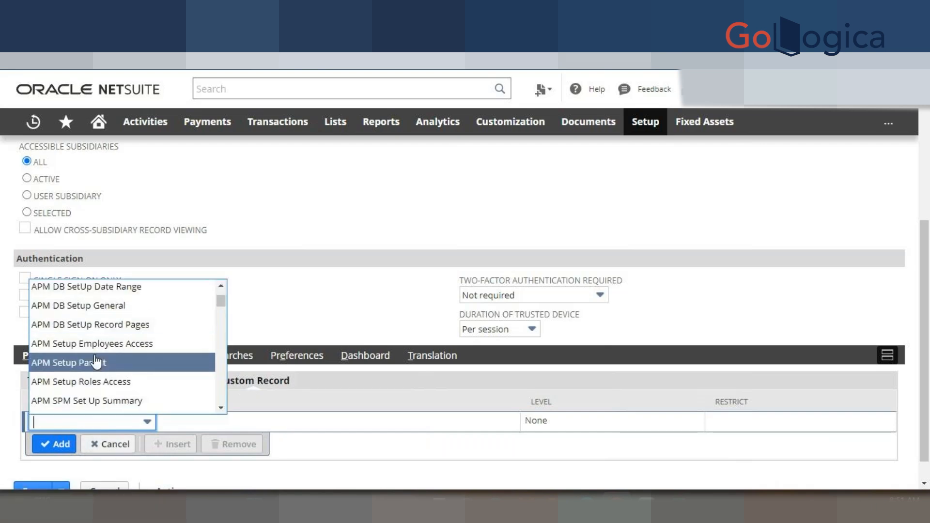
scroll(96, 363, "down", 2)
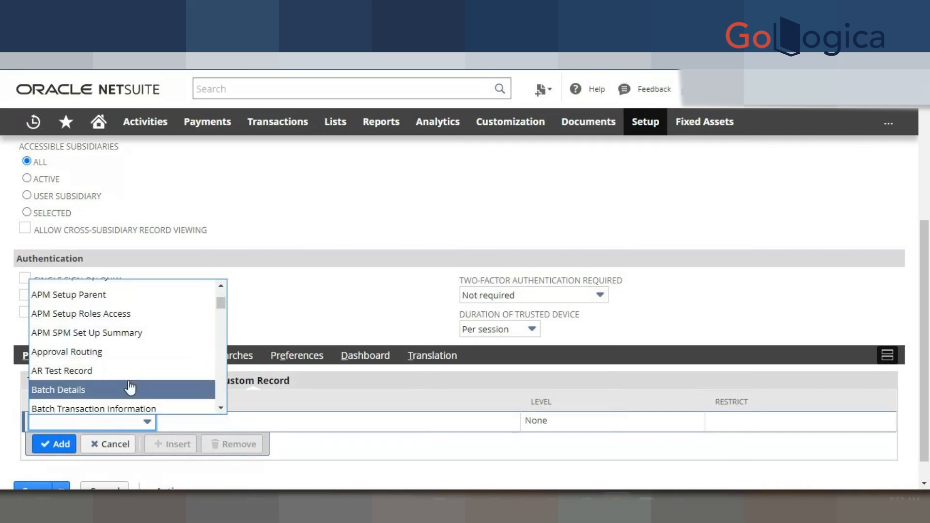
left_click(260, 305)
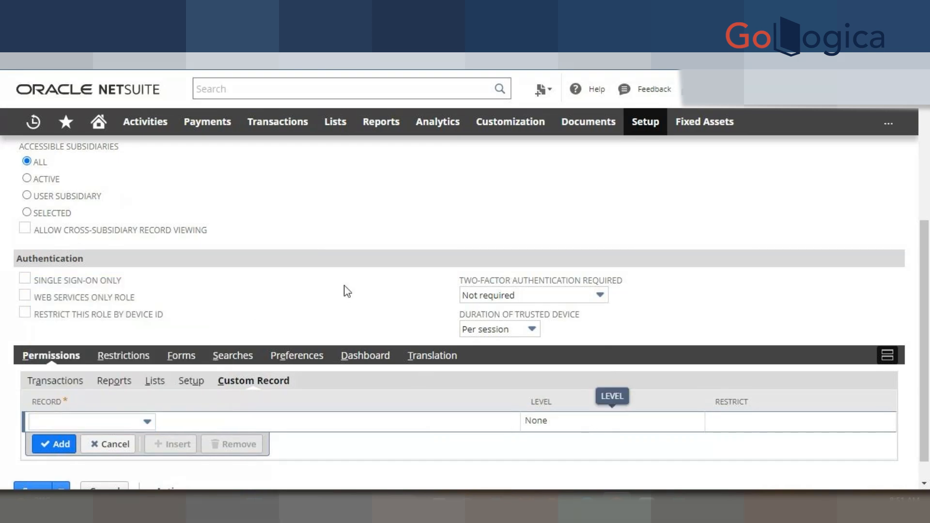
left_click(115, 443)
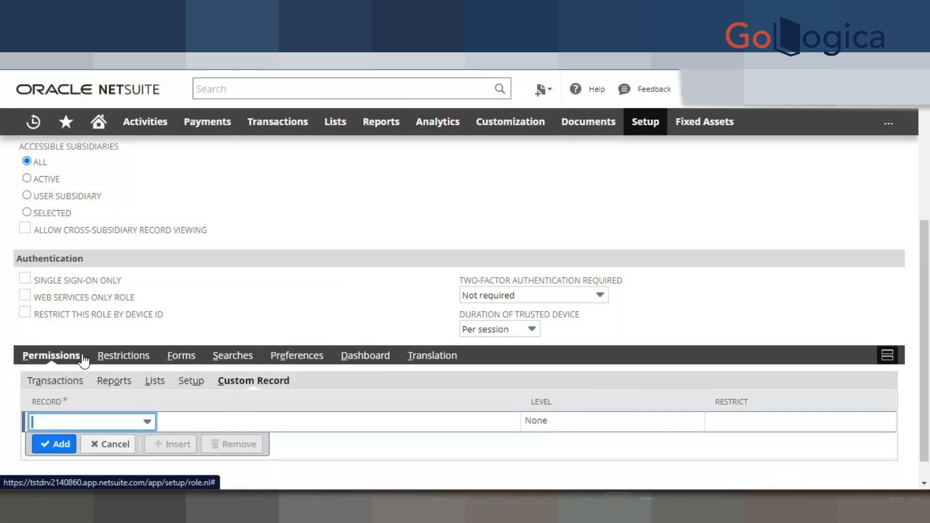
- Check which segments BH - Role could restrict, then discard the empty restriction line
left_click(144, 358)
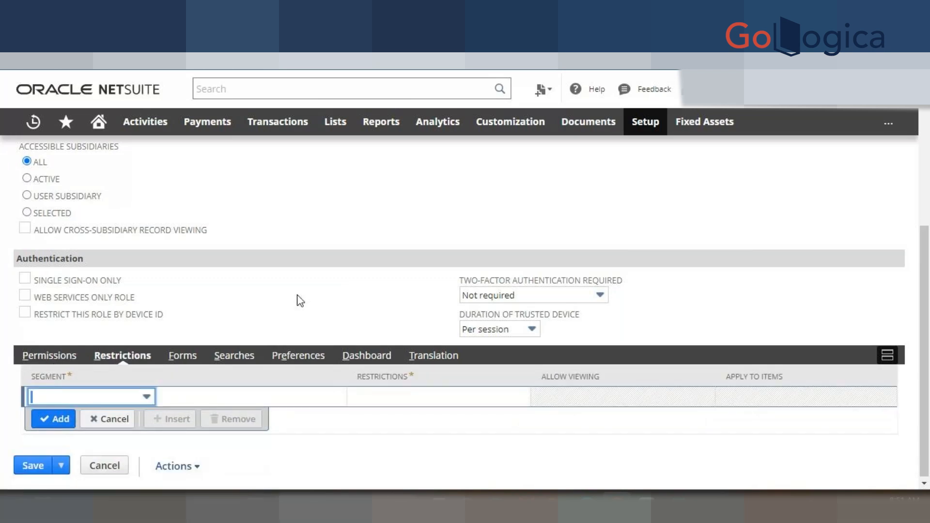
left_click(115, 396)
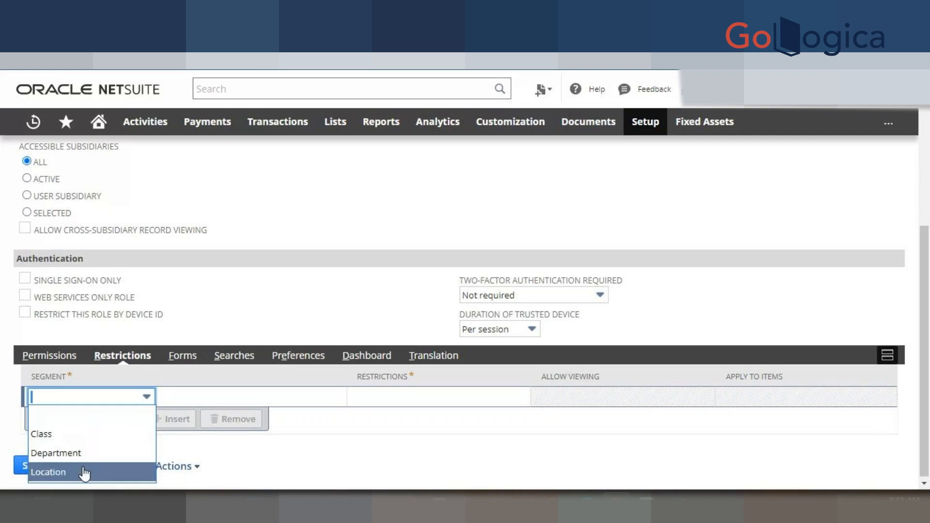
left_click(223, 304)
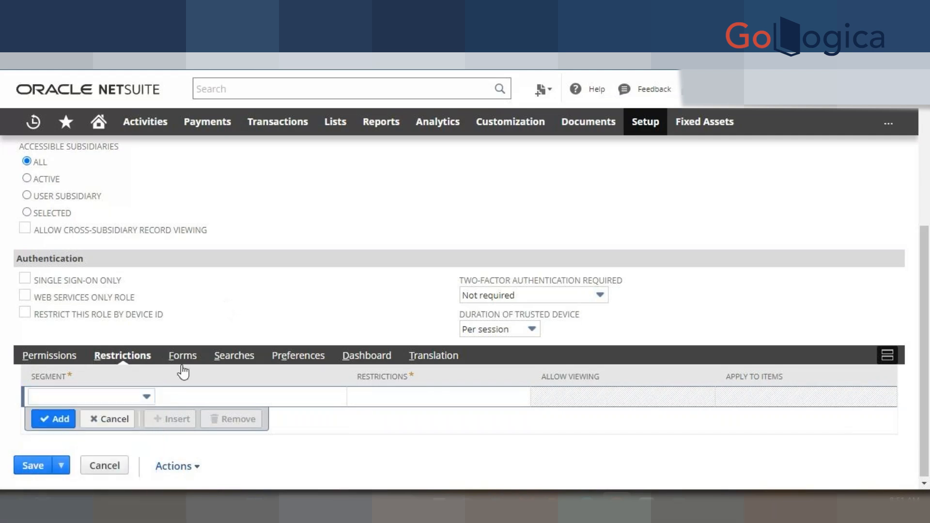
left_click(107, 420)
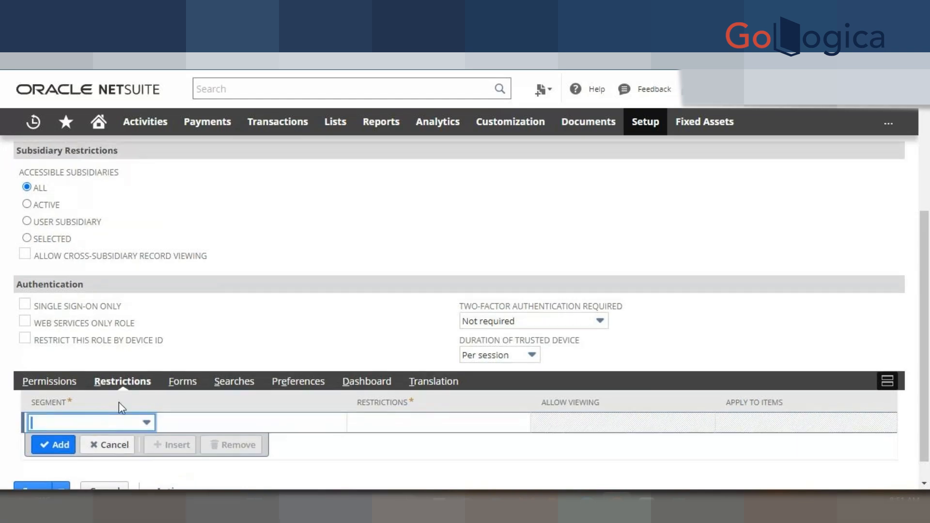
- Browse the role's Transaction, Item and Custom Record forms, then bring up the Searches subtab
left_click(179, 382)
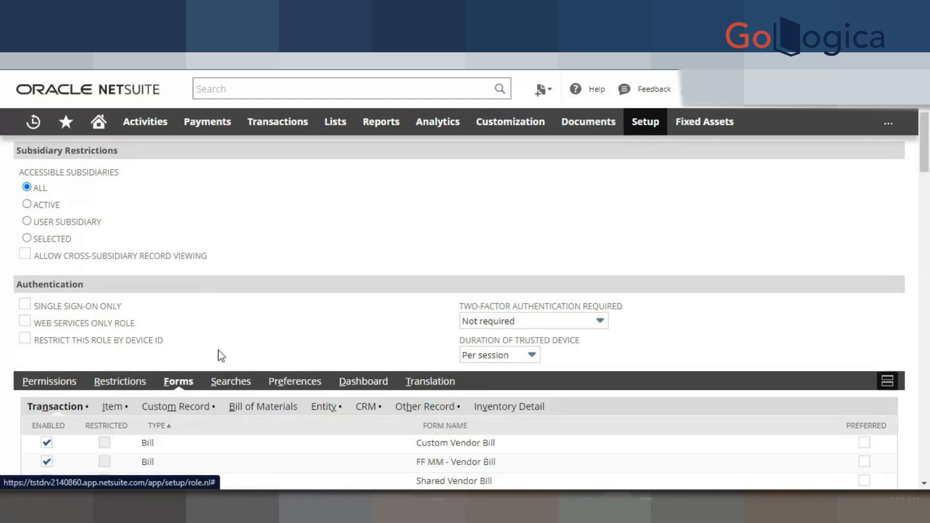
scroll(281, 290, "down", 4)
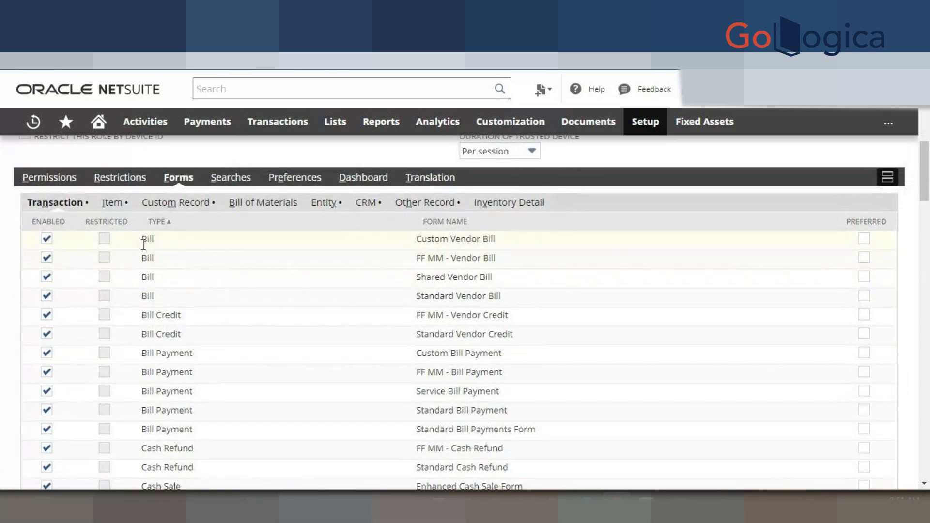
scroll(160, 307, "down", 1)
scroll(160, 307, "down", 1)
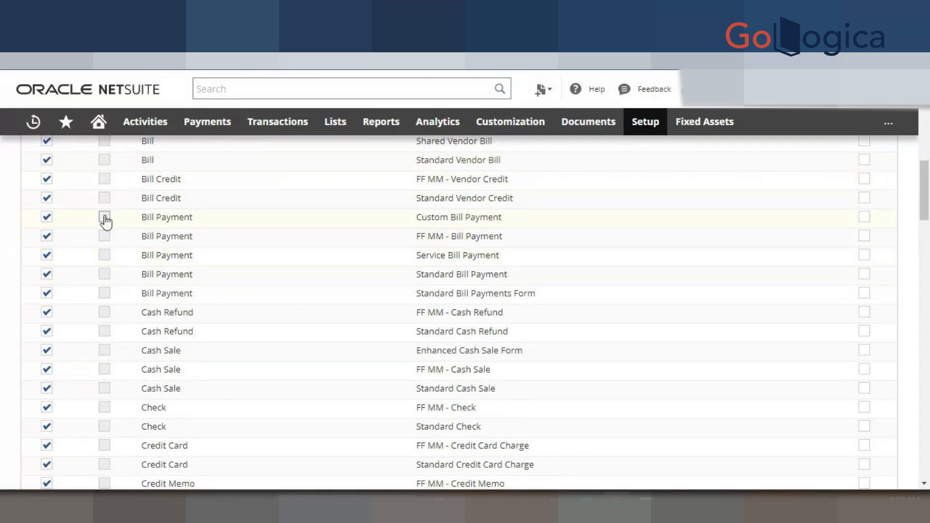
scroll(114, 230, "up", 3)
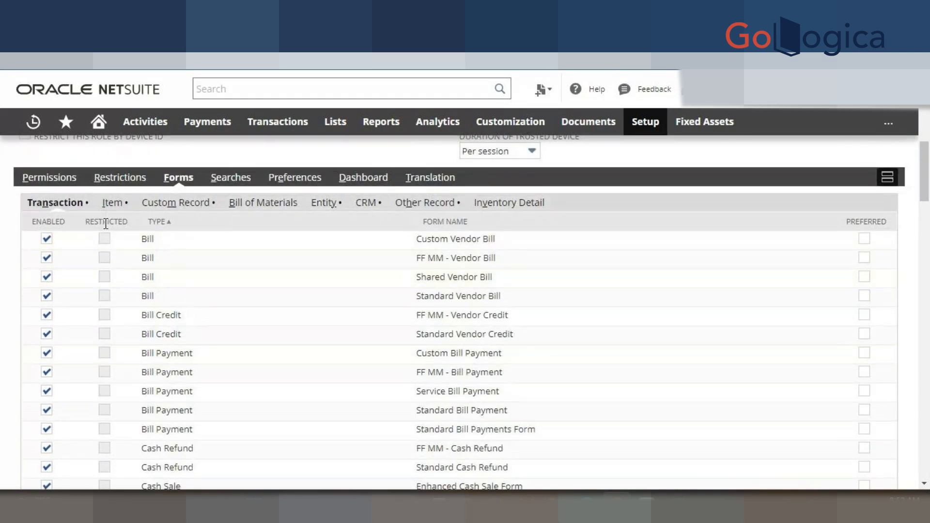
left_click(111, 203)
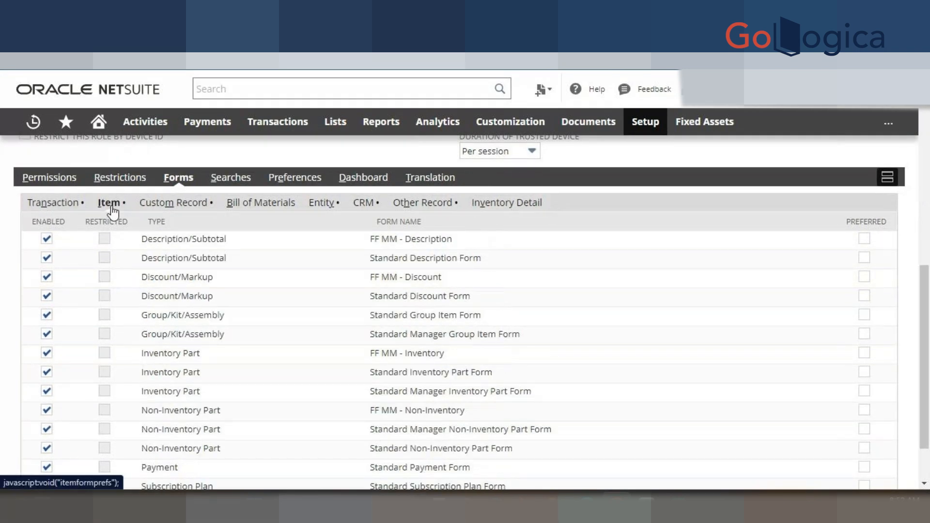
left_click(173, 204)
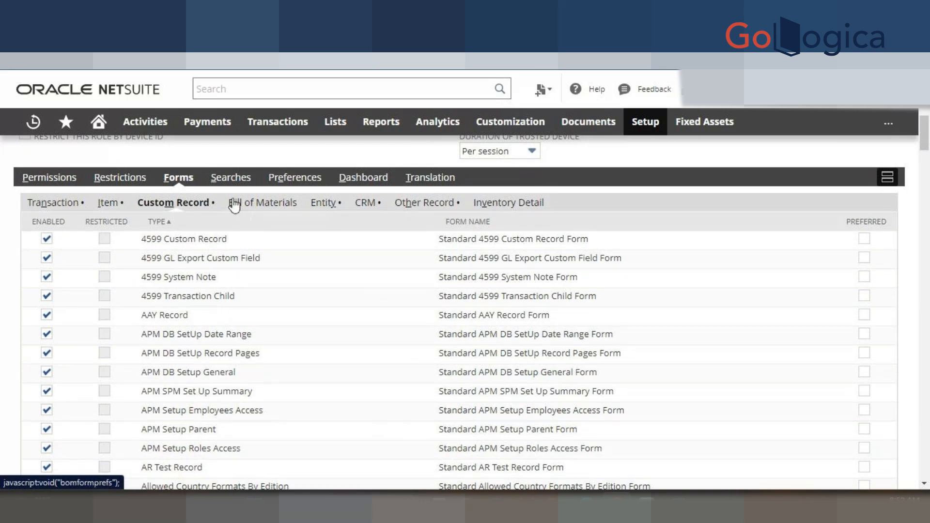
left_click(229, 179)
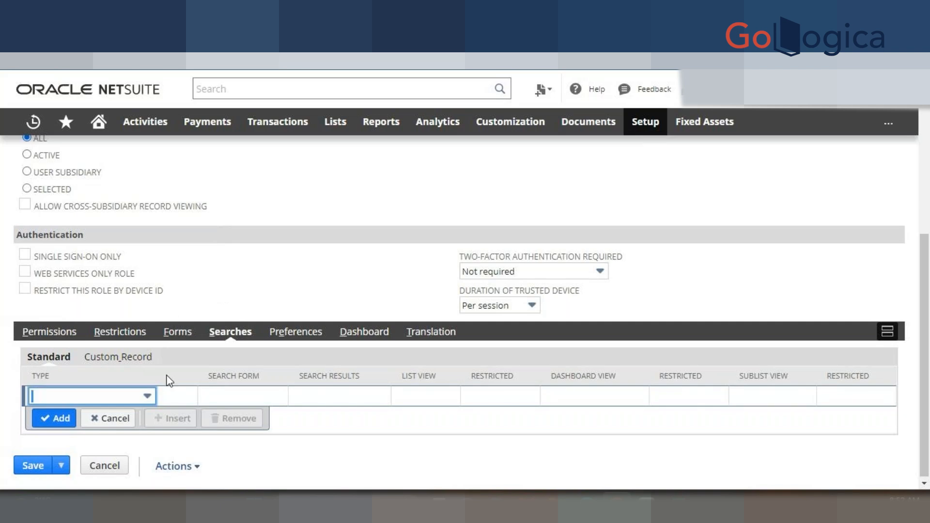
- Add a Standard search permission of type Account with Bank Balance as the search results
left_click(123, 394)
scroll(165, 307, "down", 3)
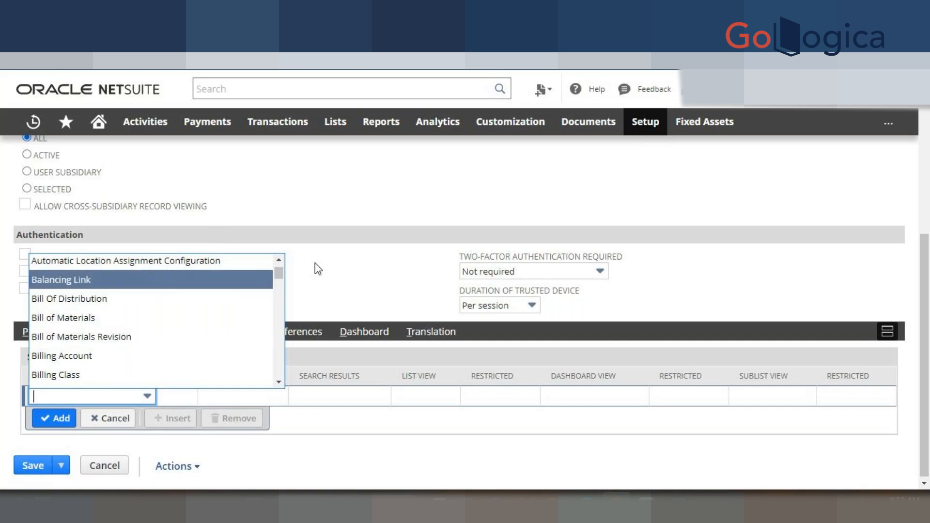
left_click(99, 396)
left_click(99, 396)
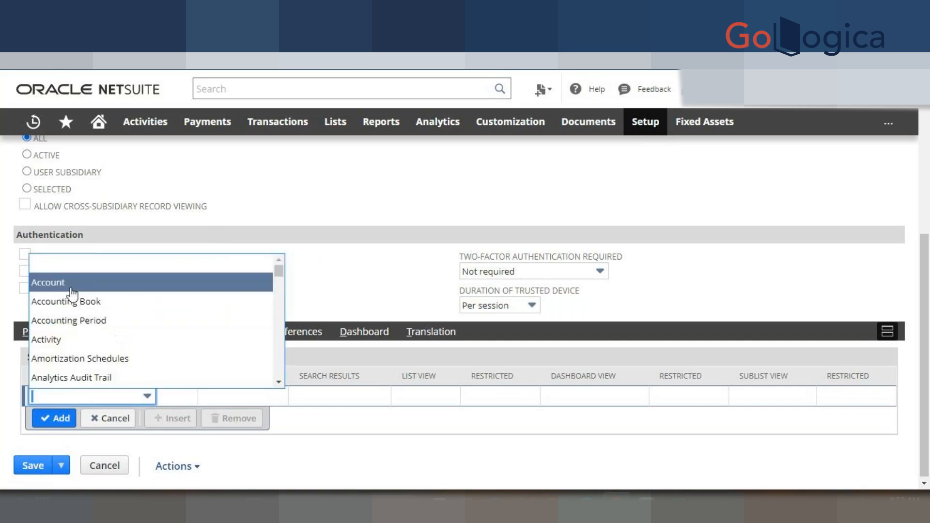
left_click(68, 283)
left_click(246, 396)
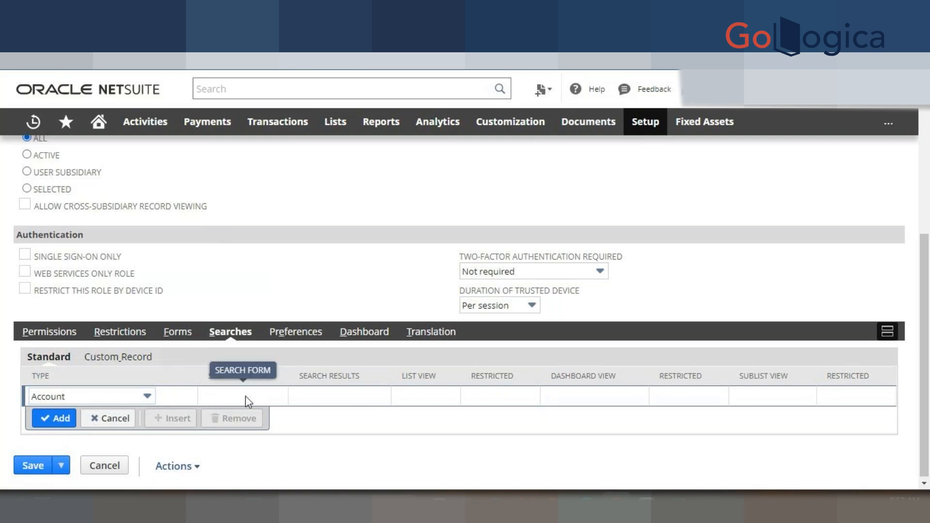
left_click(305, 394)
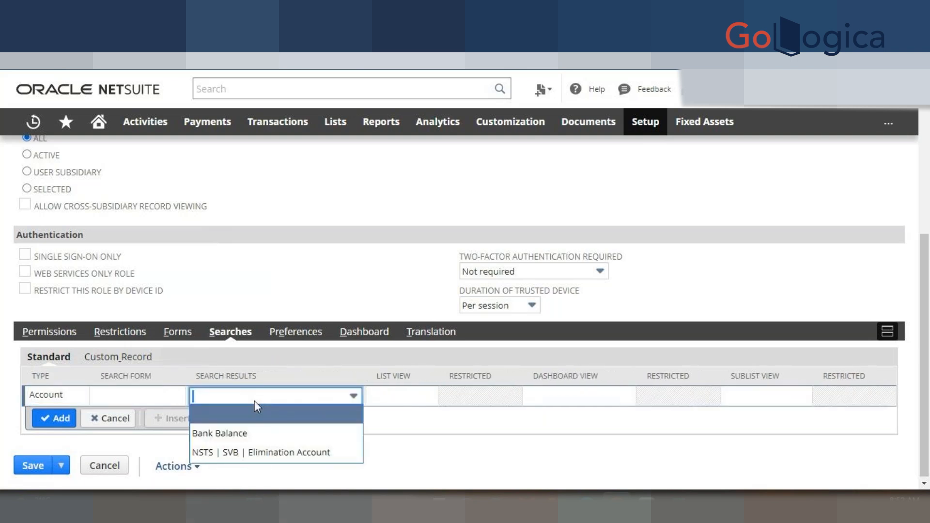
left_click(246, 434)
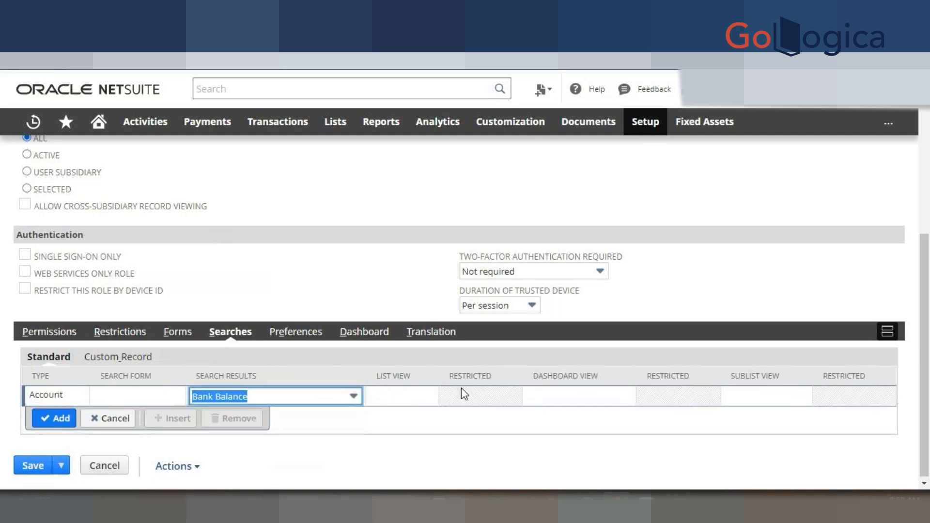
left_click(388, 395)
left_click(362, 402)
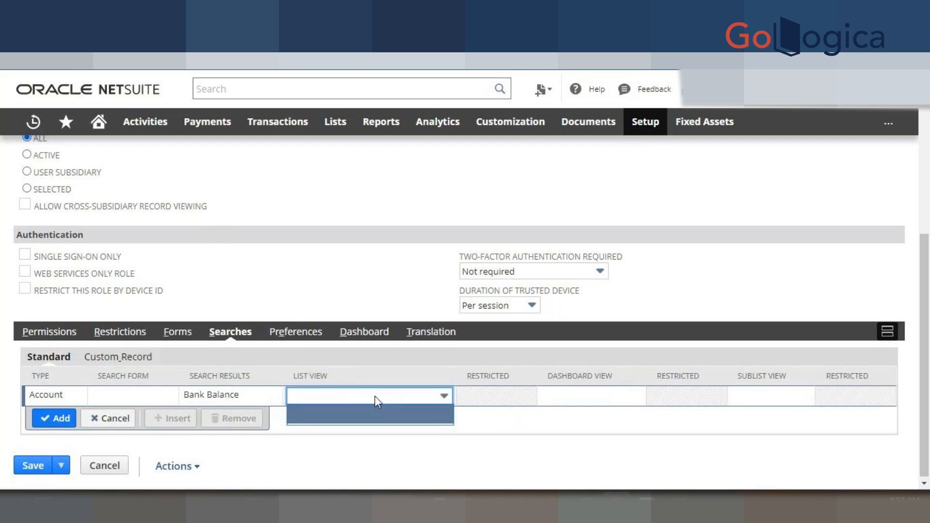
left_click(375, 395)
left_click(359, 381)
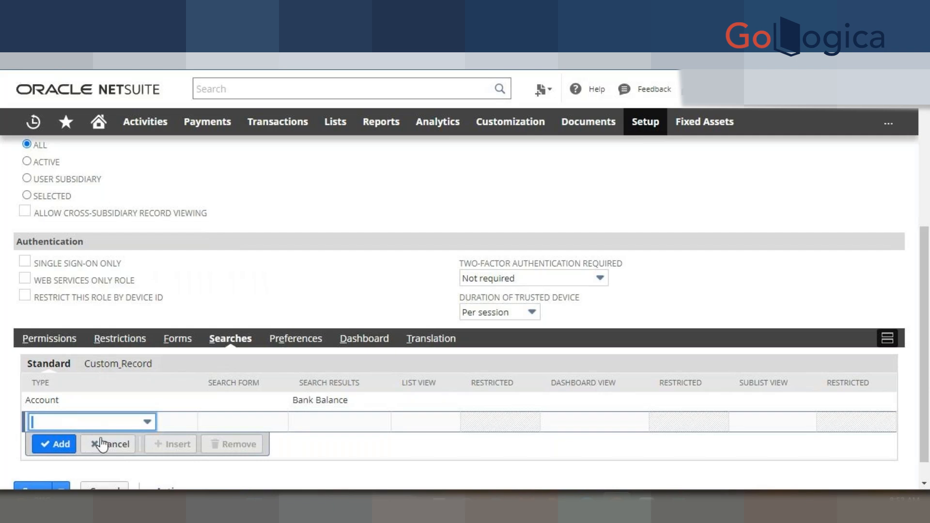
- Show the role's empty Preferences subtab and browse the Set Preferences page in a new tab
left_click(300, 343)
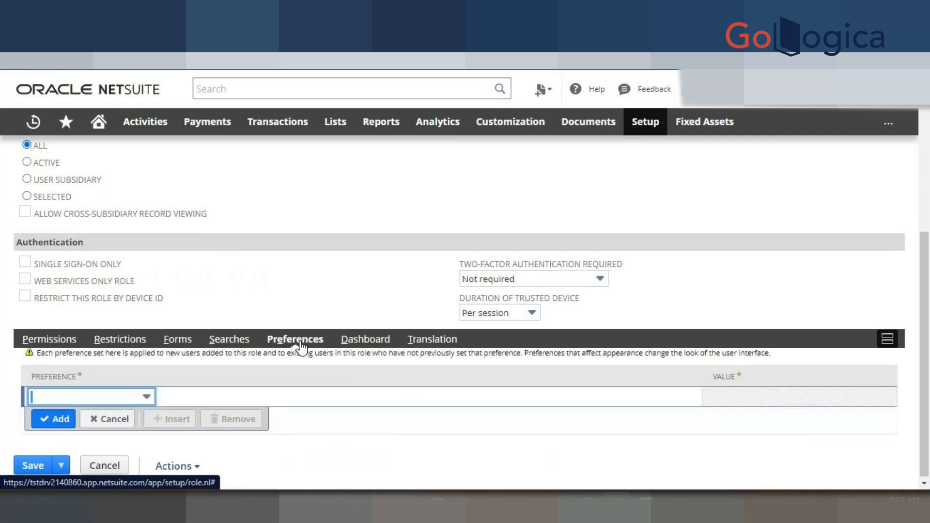
mouse_move(99, 122)
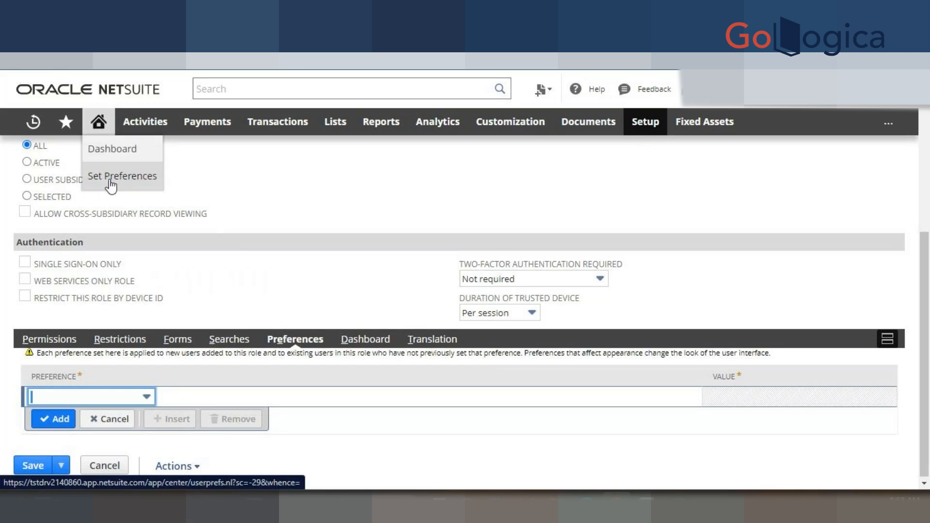
right_click(118, 178)
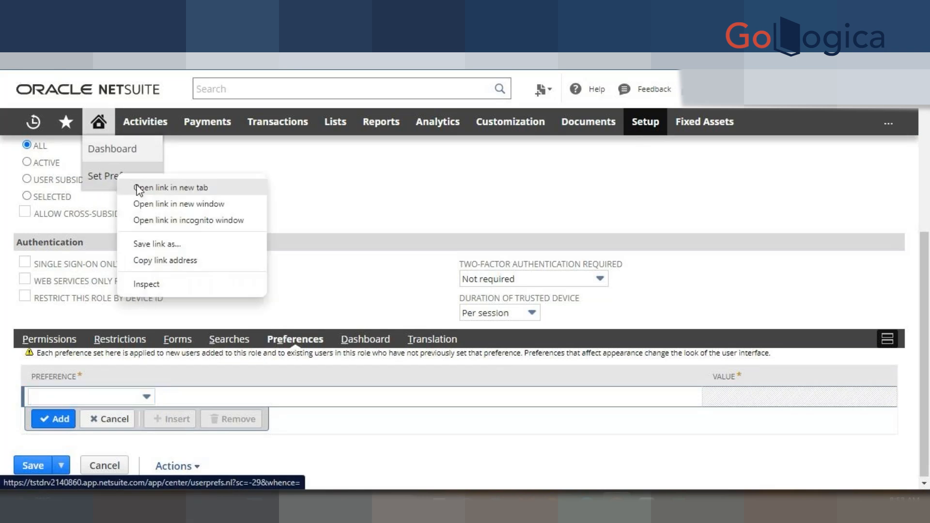
left_click(138, 188)
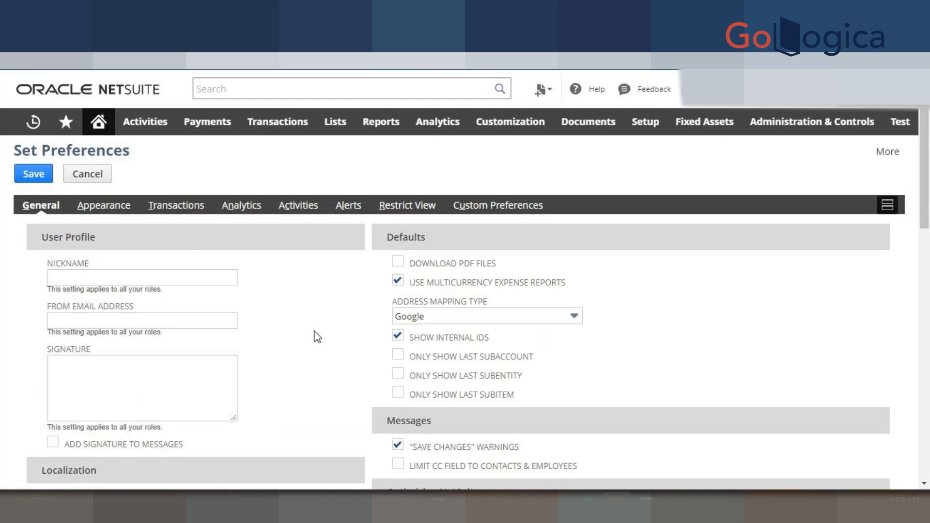
scroll(316, 333, "down", 5)
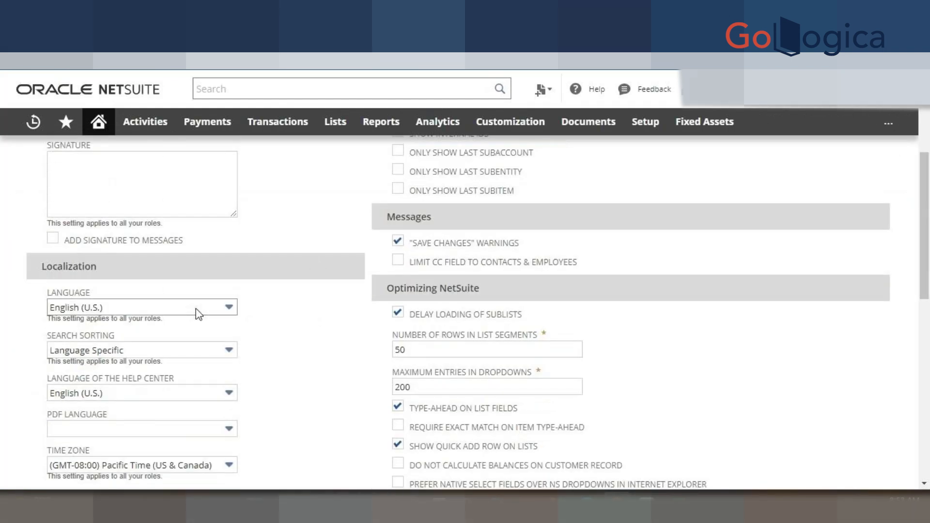
scroll(199, 314, "down", 3)
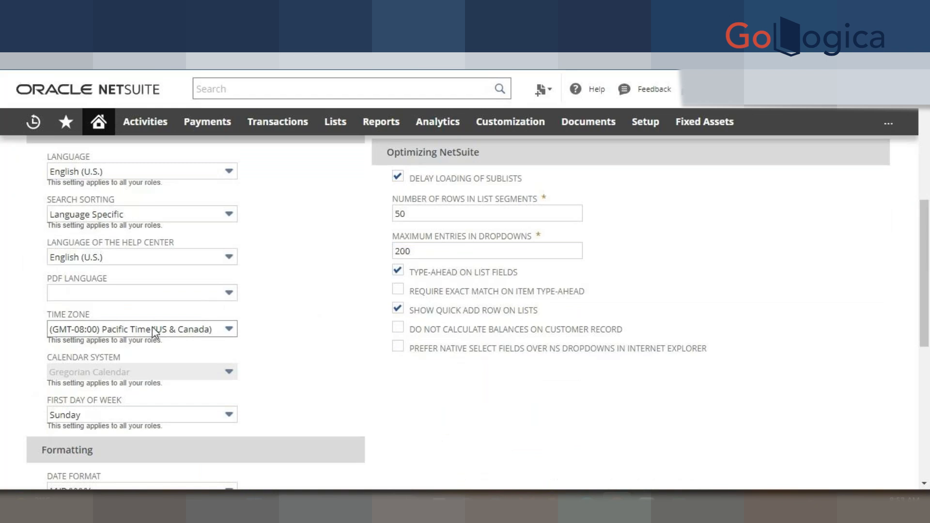
scroll(153, 332, "down", 3)
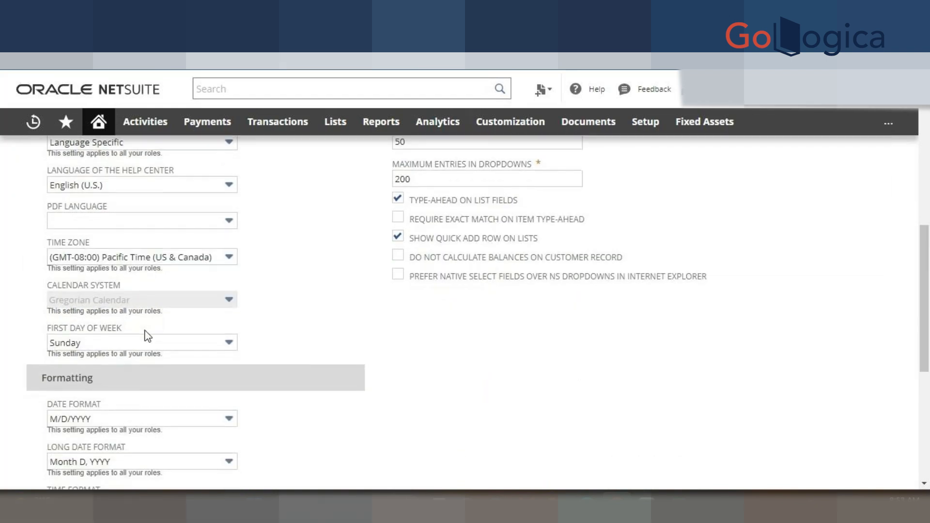
scroll(116, 332, "down", 4)
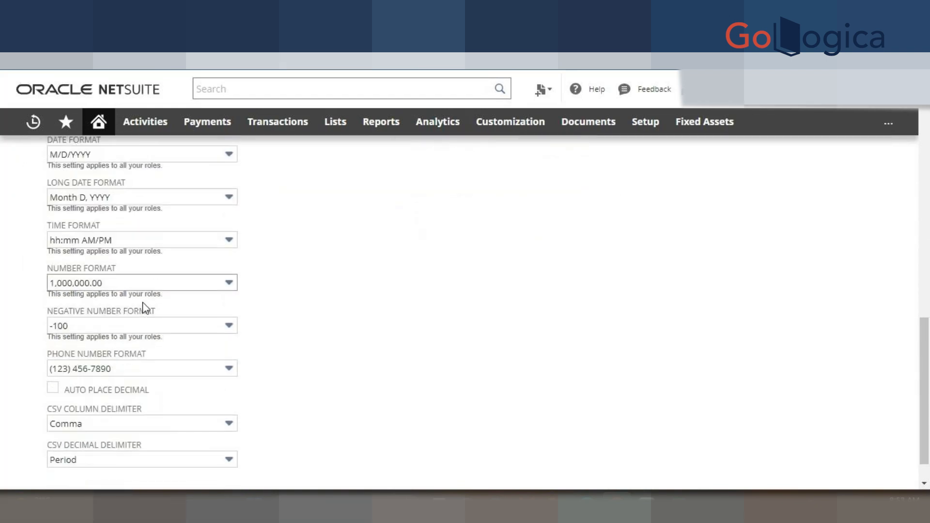
scroll(199, 291, "down", 1)
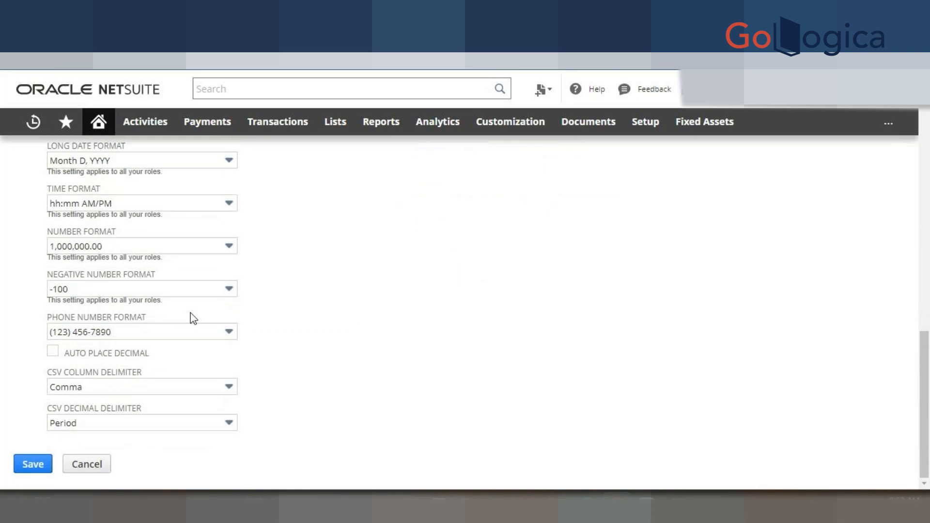
scroll(469, 299, "up", 6)
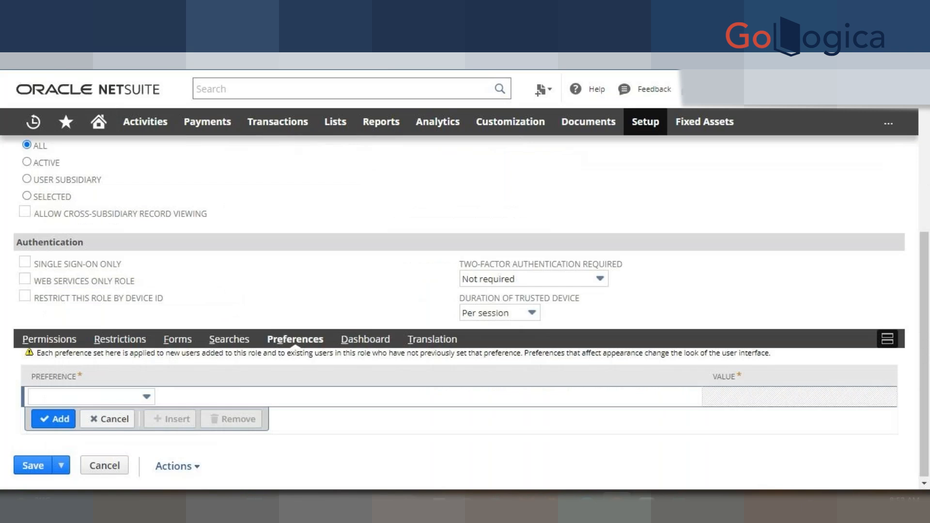
- Set the role's Color Theme preference to Basic : Black
mouse_move(108, 399)
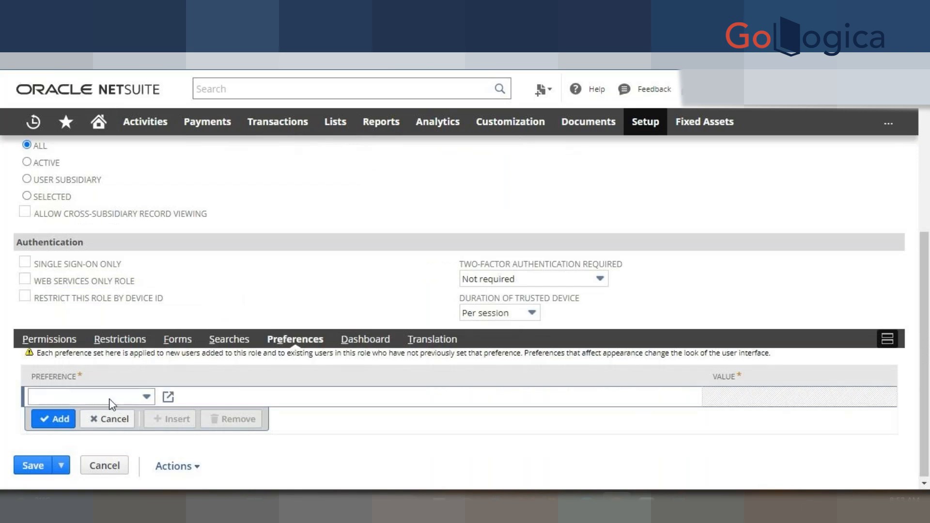
left_click(135, 398)
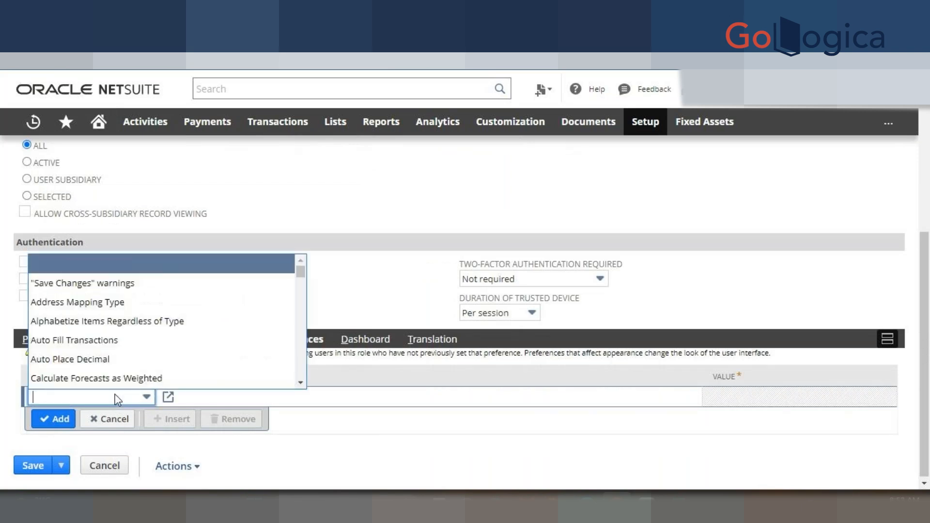
scroll(125, 320, "down", 1)
scroll(123, 321, "down", 2)
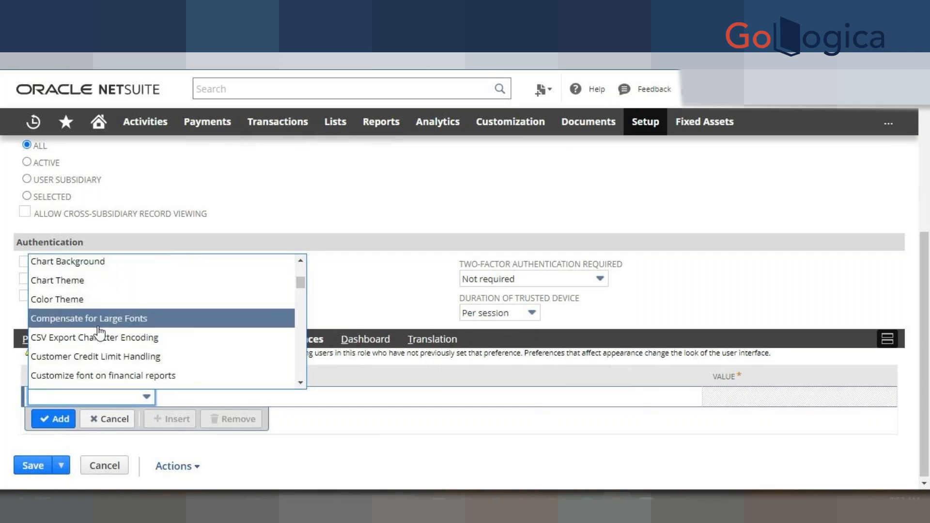
left_click(87, 310)
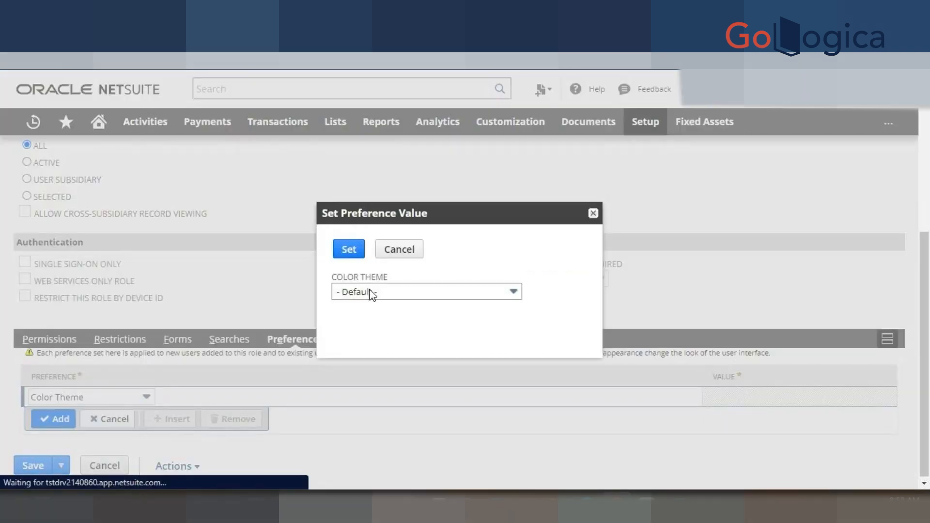
left_click(372, 293)
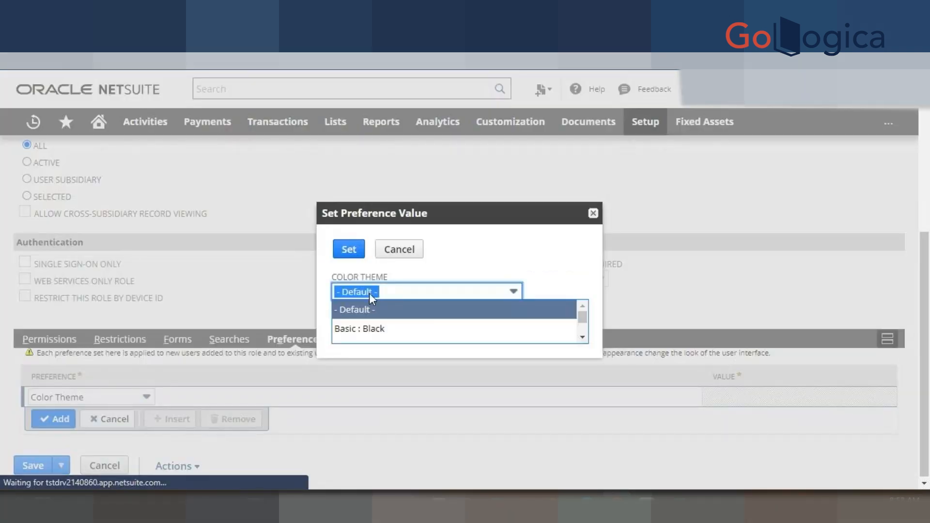
left_click(365, 326)
left_click(352, 251)
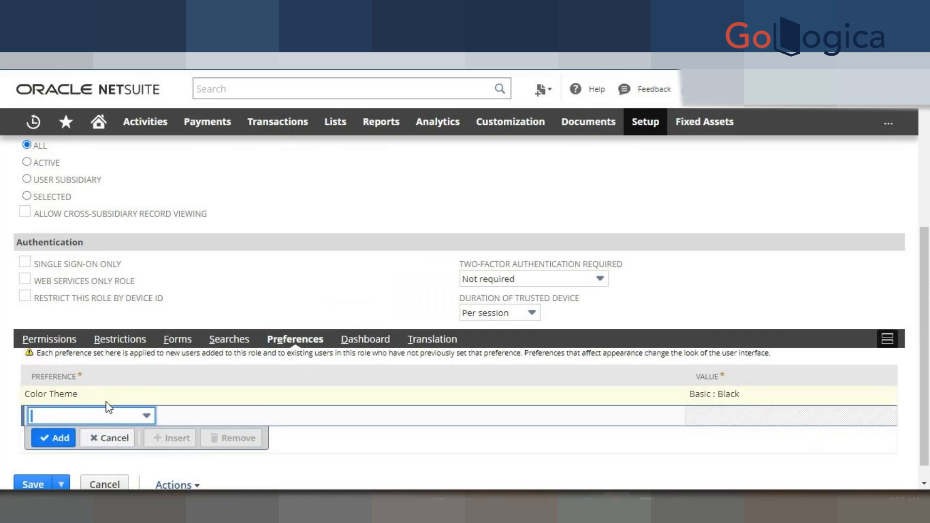
- Add the Download PDF Files preference set to True
left_click(108, 415)
scroll(107, 367, "down", 10)
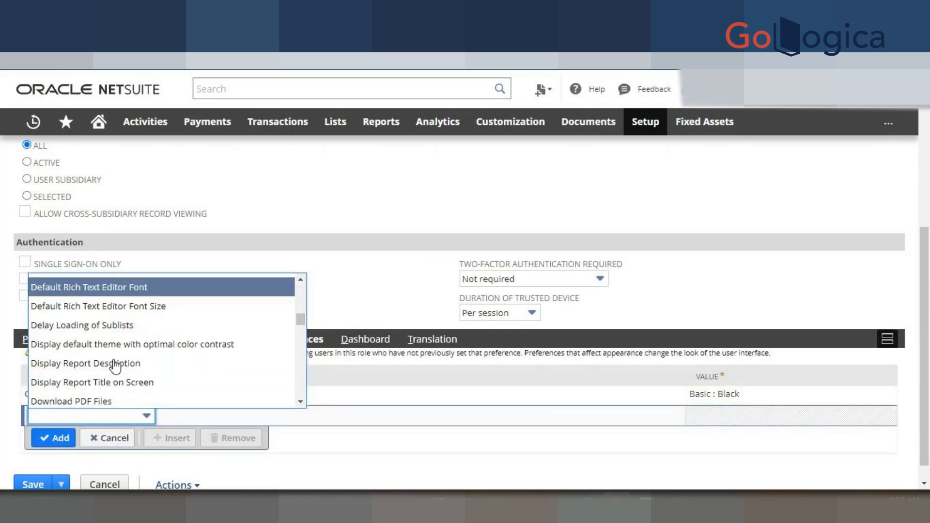
left_click(108, 332)
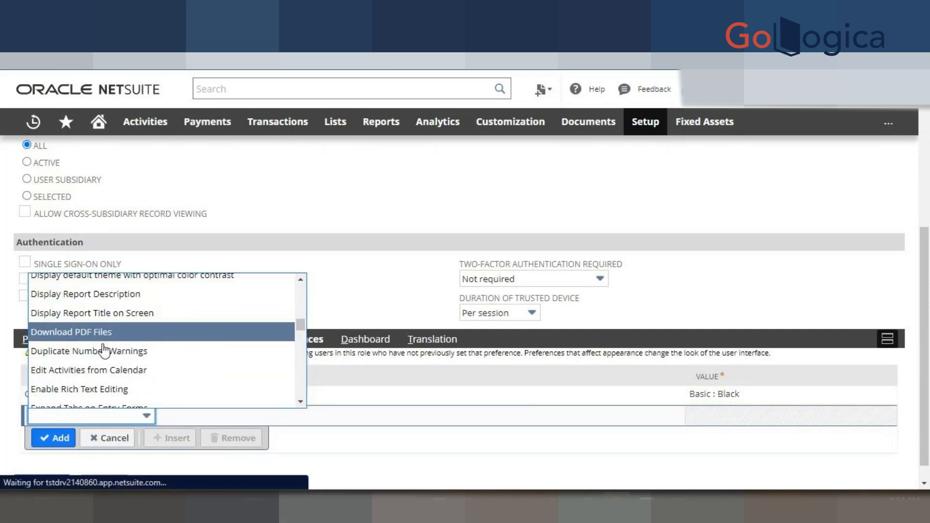
left_click(338, 275)
left_click(348, 251)
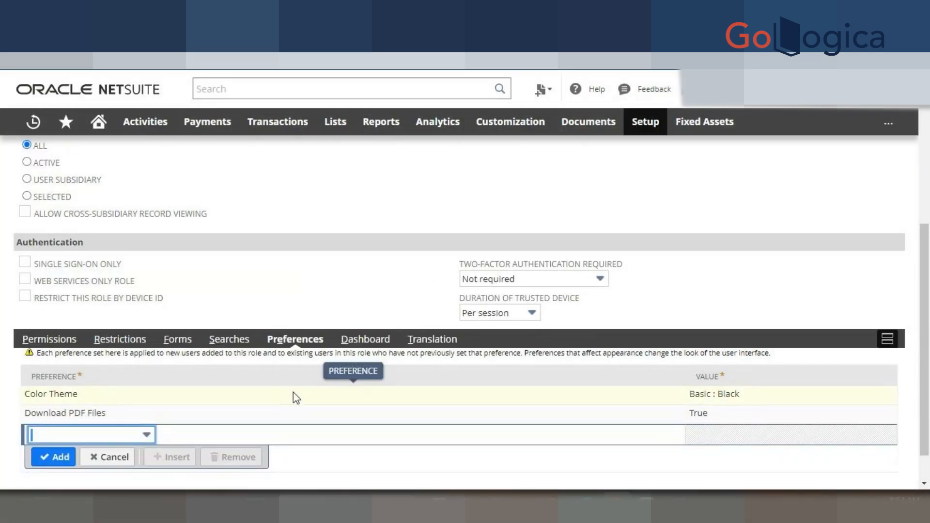
- Look over BH - Role's Dashboard, Translation and Transaction permission subtabs
left_click(361, 339)
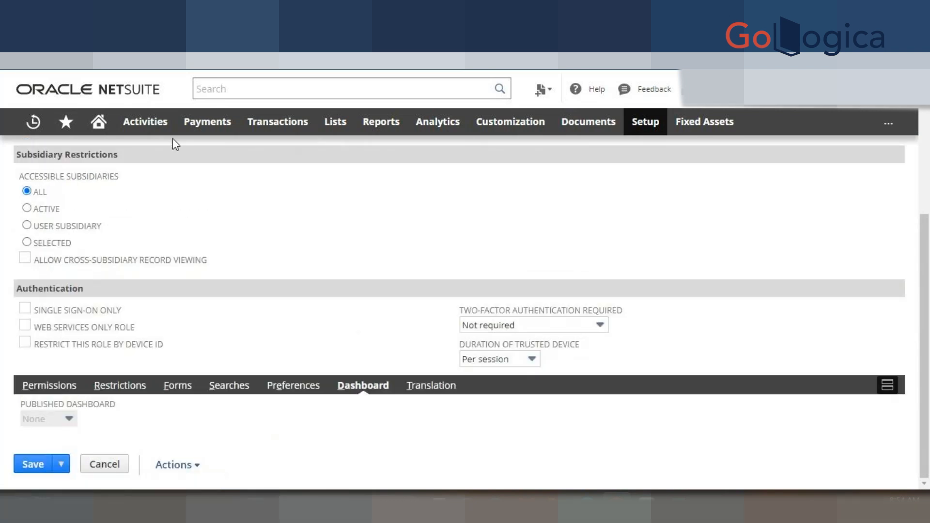
left_click(98, 122)
left_click(425, 395)
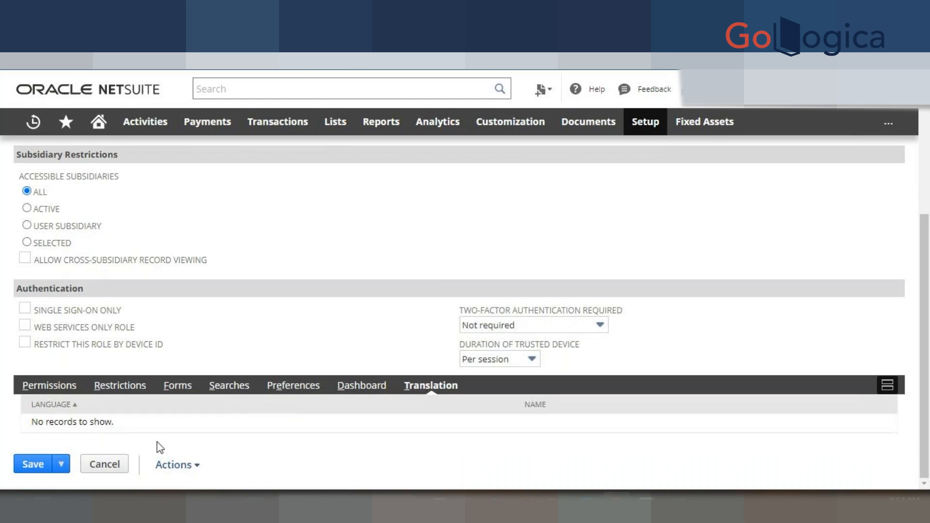
left_click(46, 386)
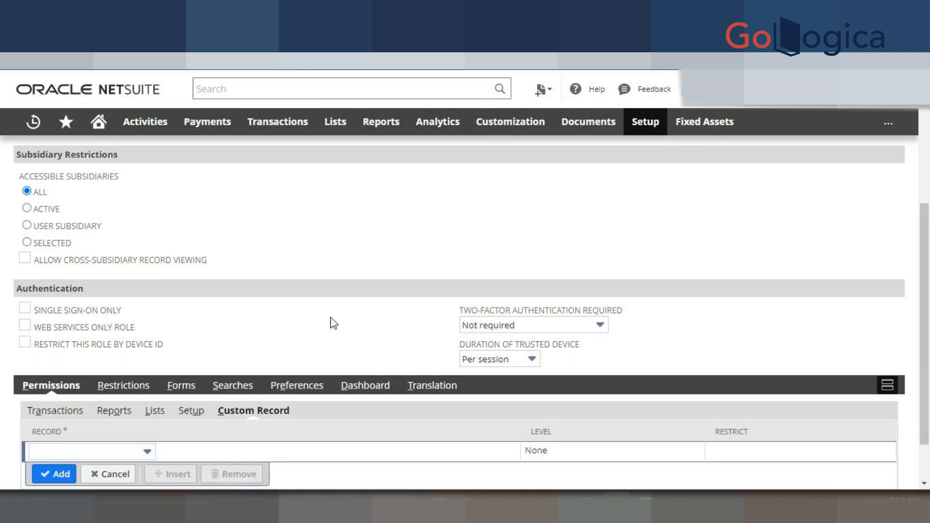
left_click(58, 411)
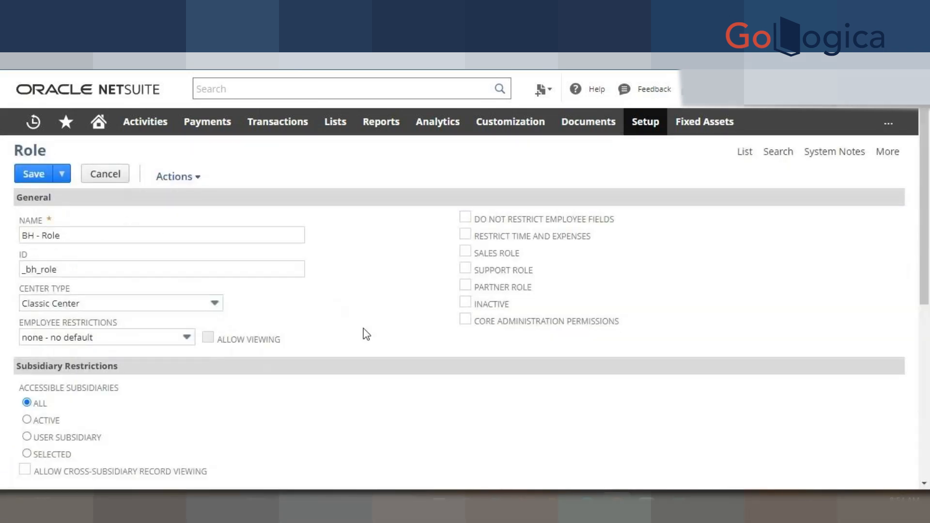
scroll(353, 345, "down", 3)
scroll(355, 351, "down", 3)
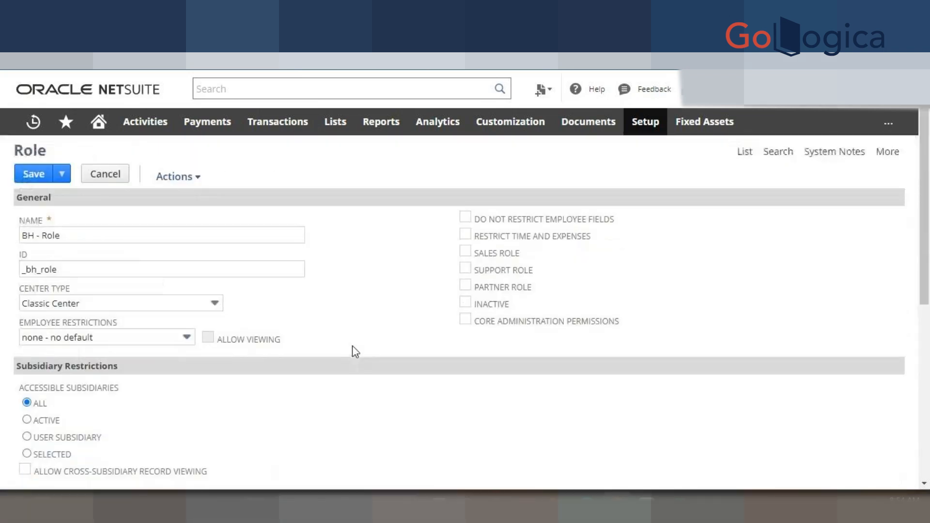
- Save BH - Role, then briefly filter Manage Roles to custom roles before showing all
left_click(32, 174)
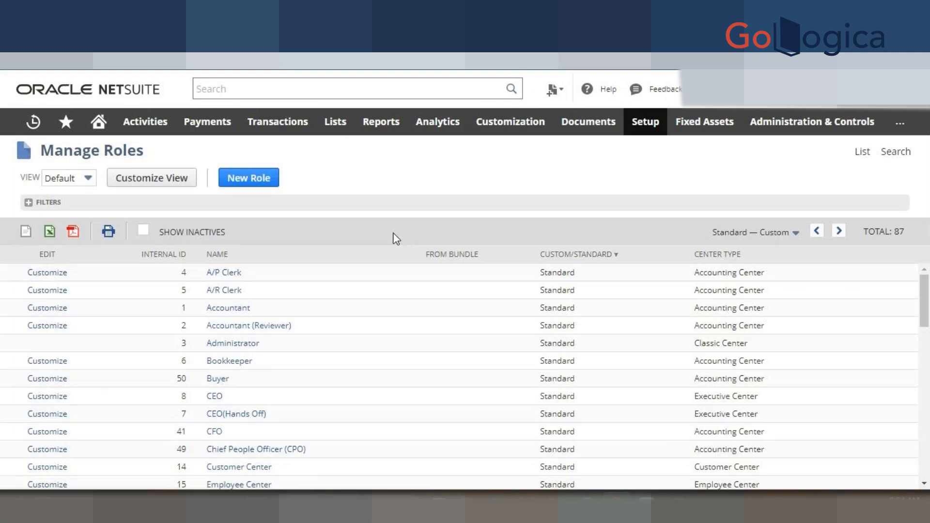
left_click(753, 232)
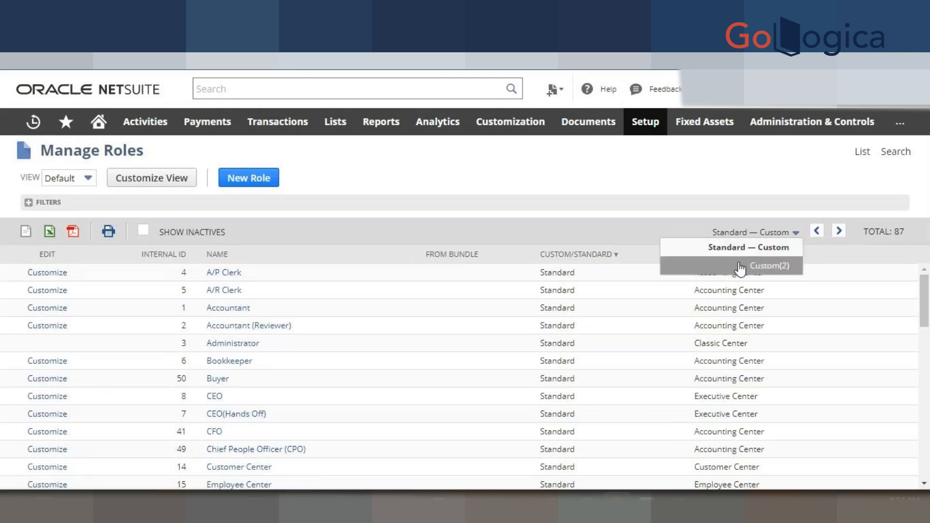
left_click(740, 267)
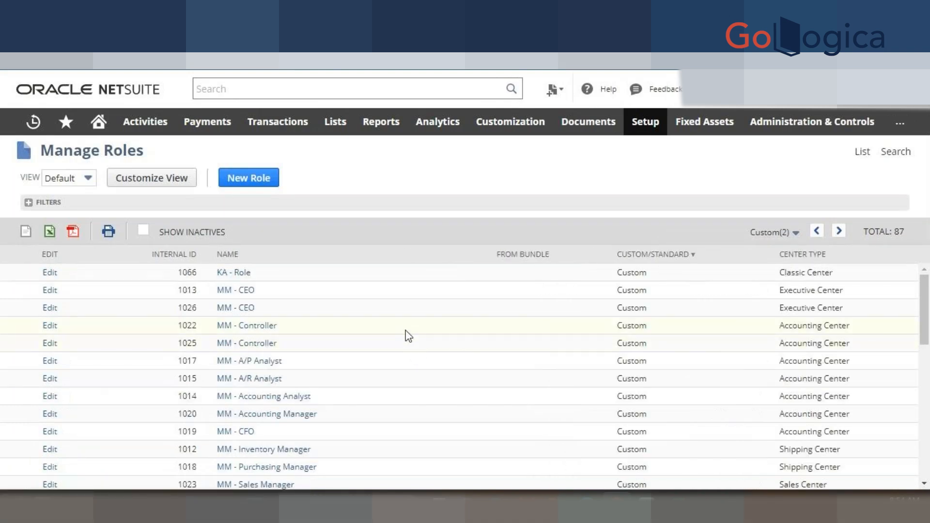
left_click(769, 232)
left_click(760, 248)
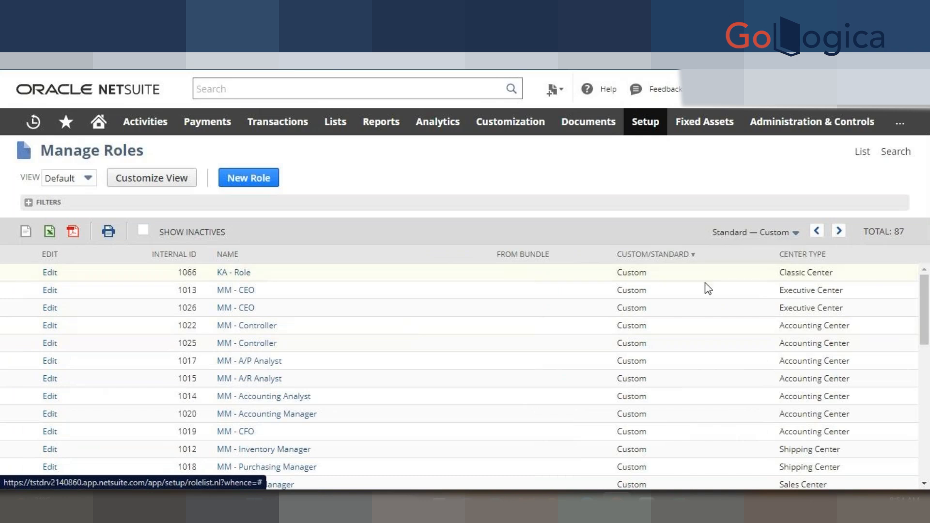
scroll(454, 371, "down", 15)
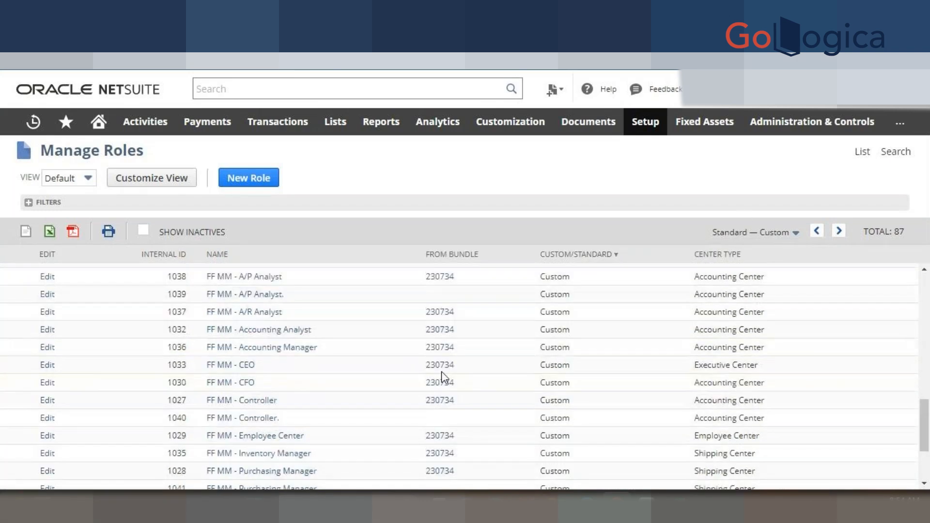
scroll(440, 372, "down", 2)
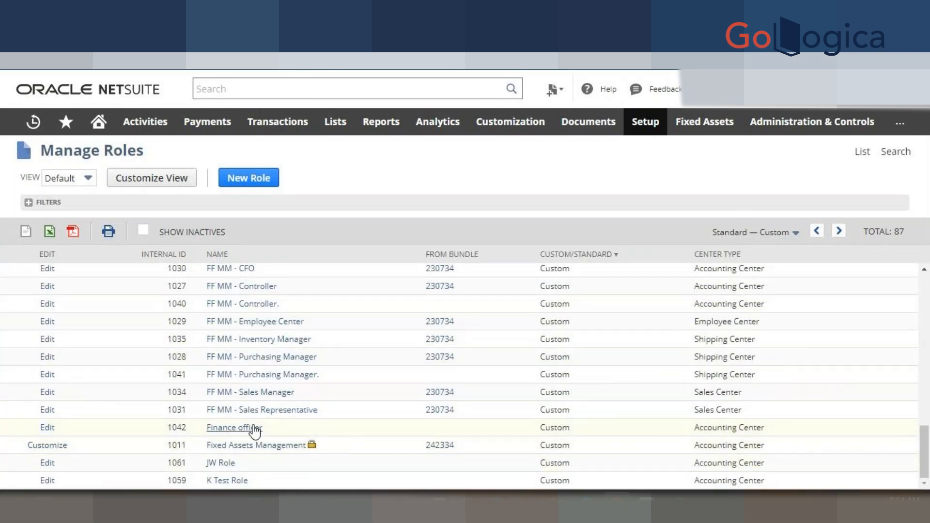
scroll(290, 429, "up", 5)
scroll(255, 425, "up", 10)
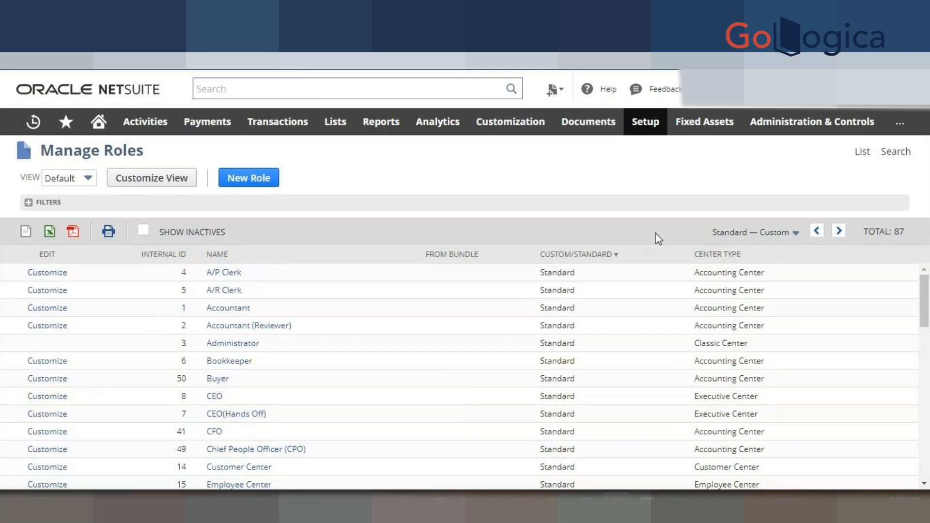
- Review the custom-only role list, then switch the filter back to standard and custom
mouse_move(763, 233)
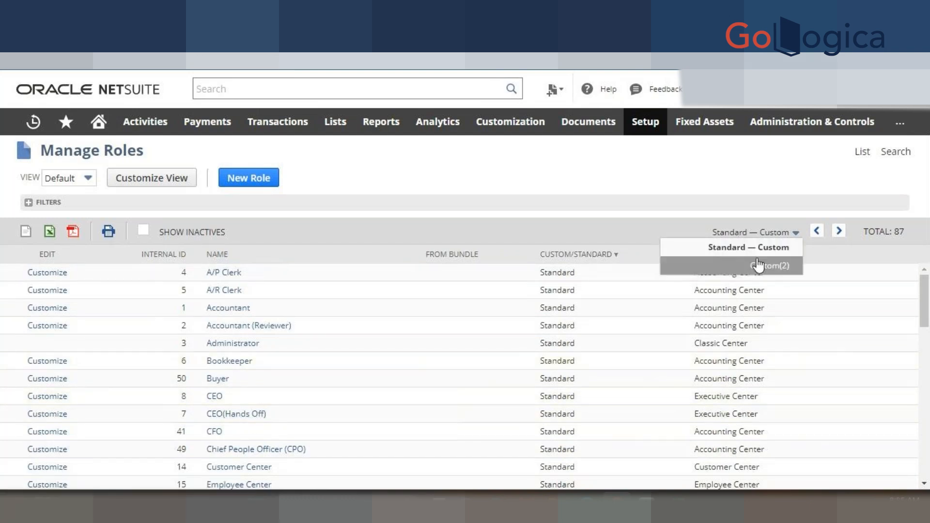
left_click(760, 265)
scroll(355, 333, "down", 6)
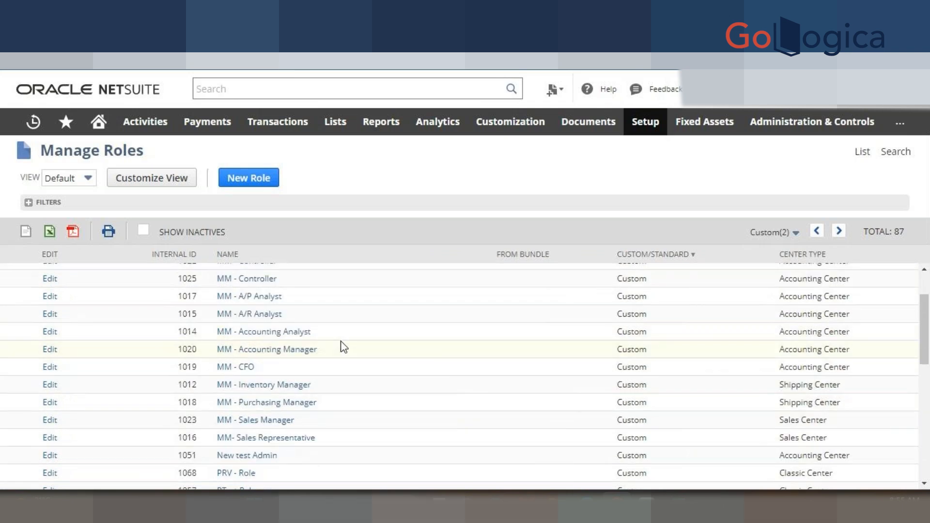
scroll(343, 347, "down", 1)
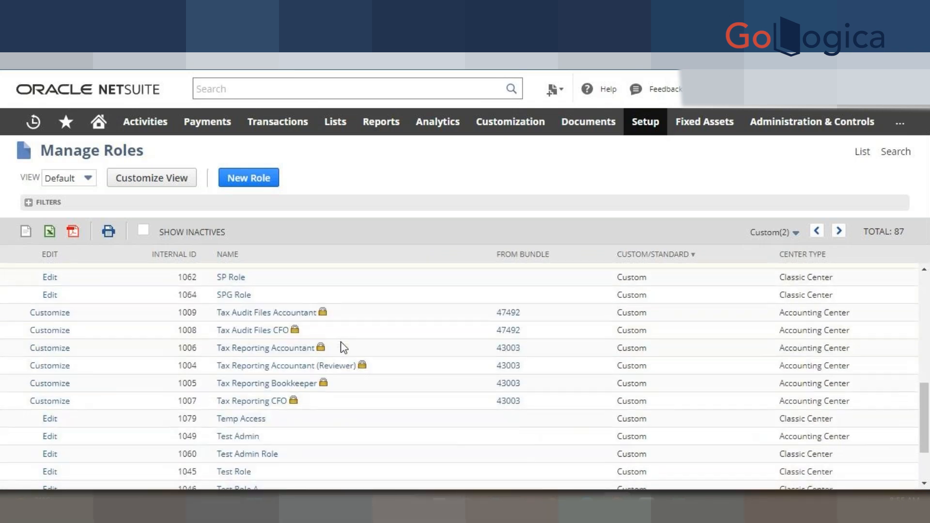
scroll(343, 347, "down", 2)
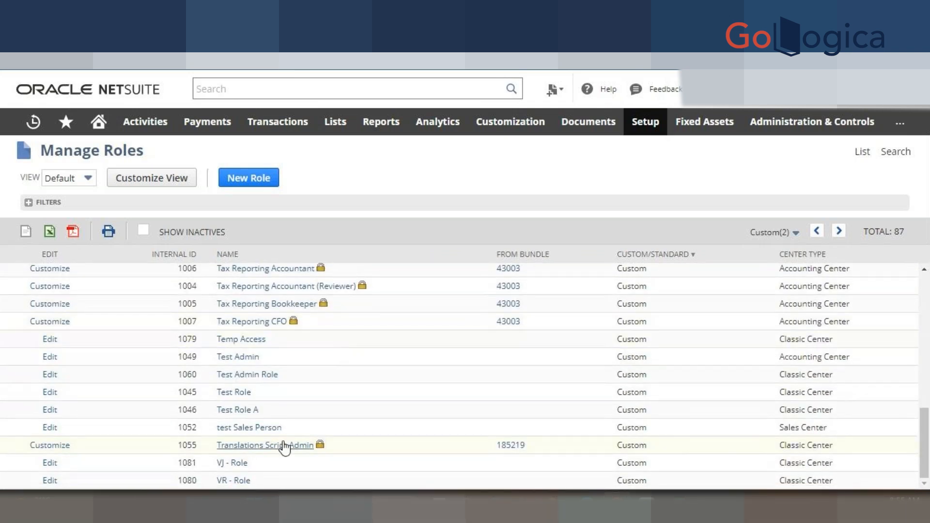
scroll(270, 428, "up", 5)
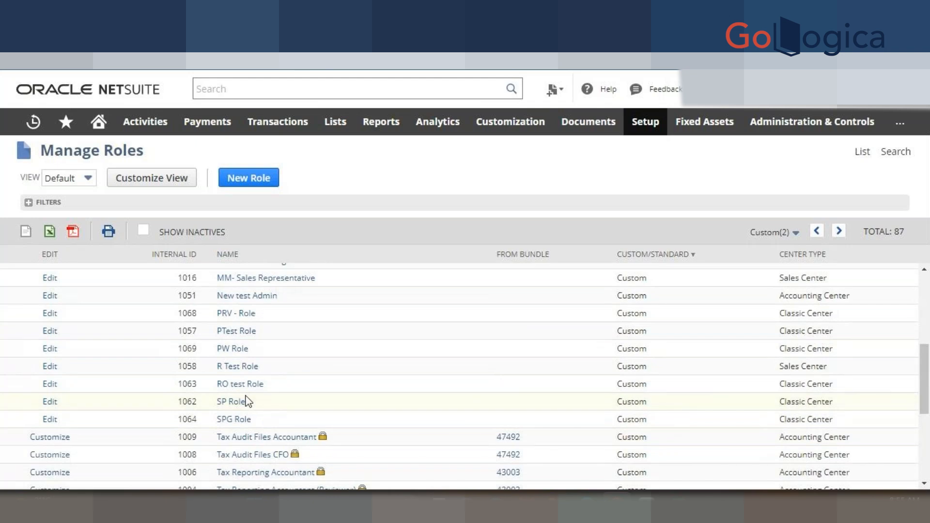
scroll(229, 370, "up", 4)
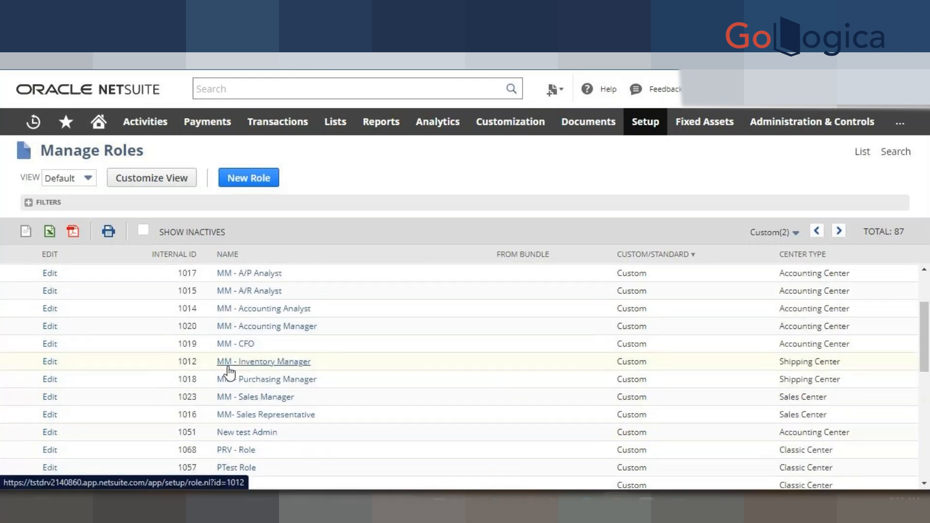
scroll(229, 370, "up", 3)
left_click(770, 232)
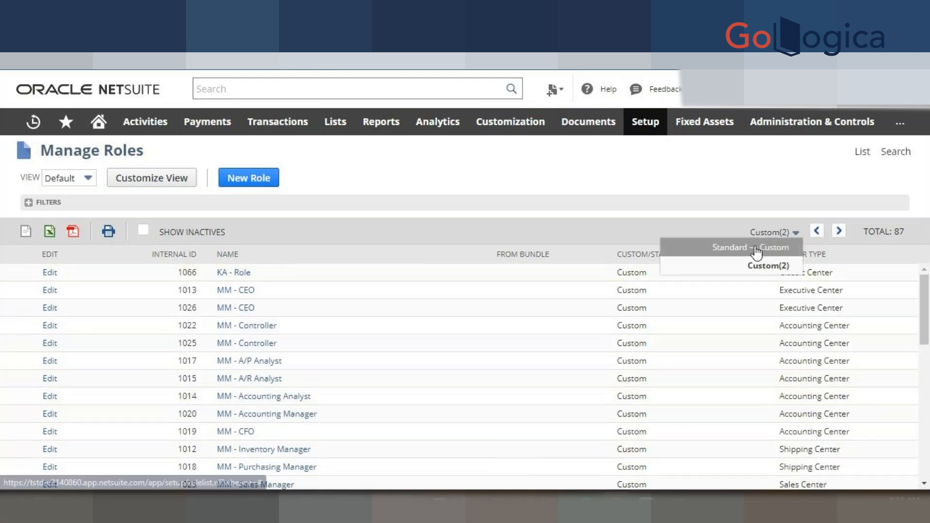
left_click(756, 248)
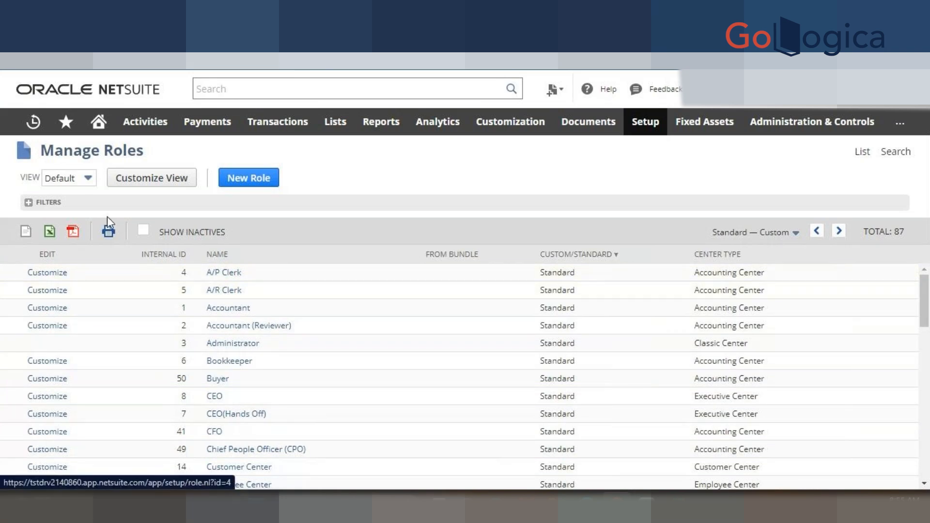
- Sort the roles by internal ID, newest first, and open BH - Role
left_click(175, 256)
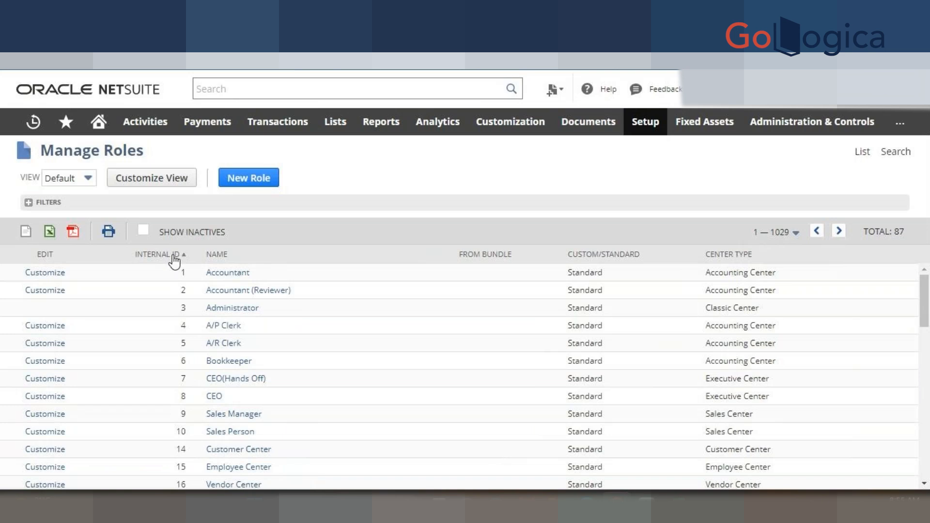
left_click(173, 257)
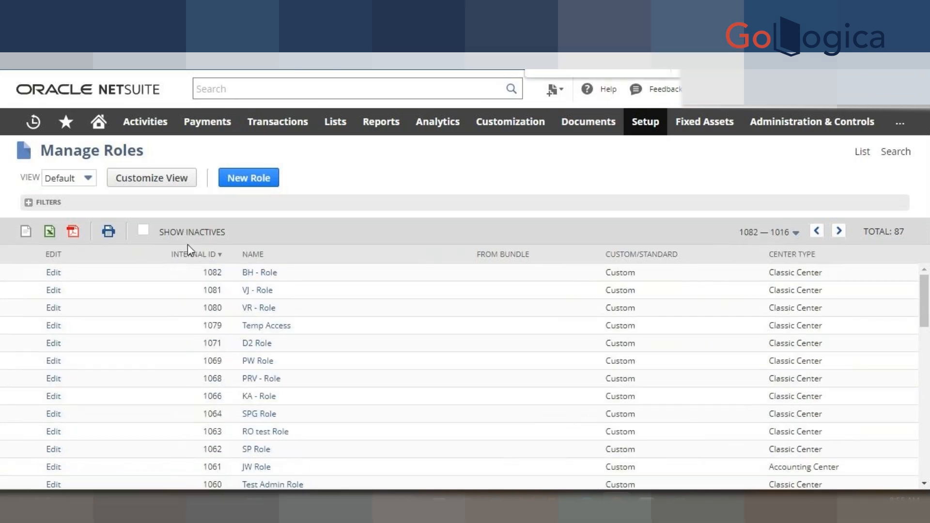
left_click(757, 233)
left_click(402, 202)
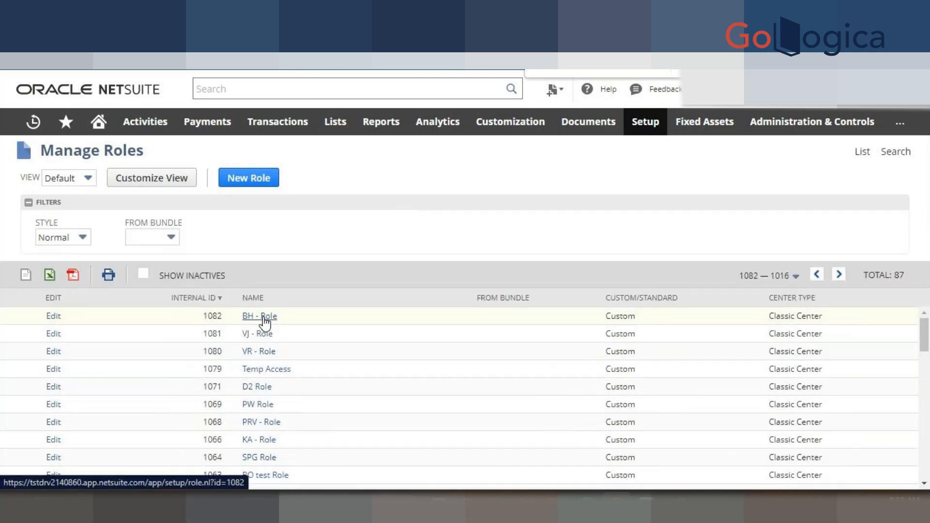
left_click(265, 318)
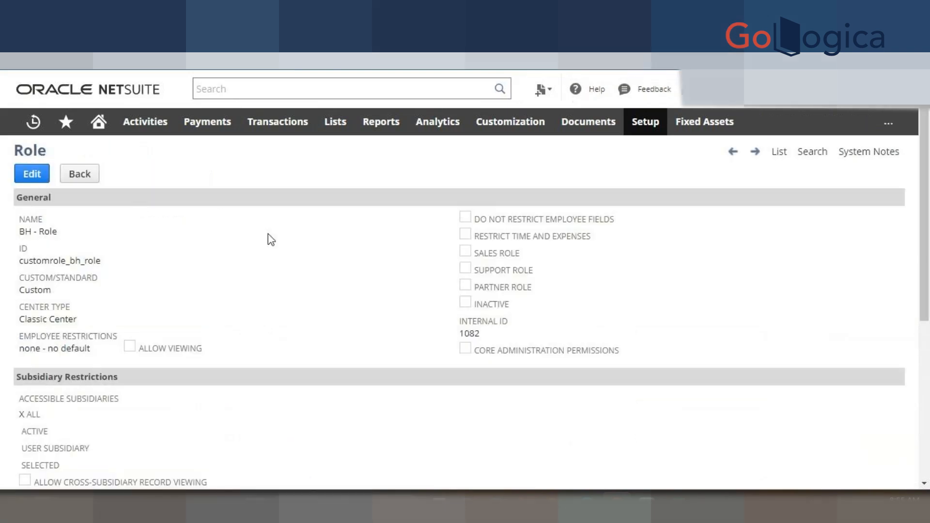
- Scroll through the saved BH - Role record's settings and permissions
scroll(431, 299, "down", 6)
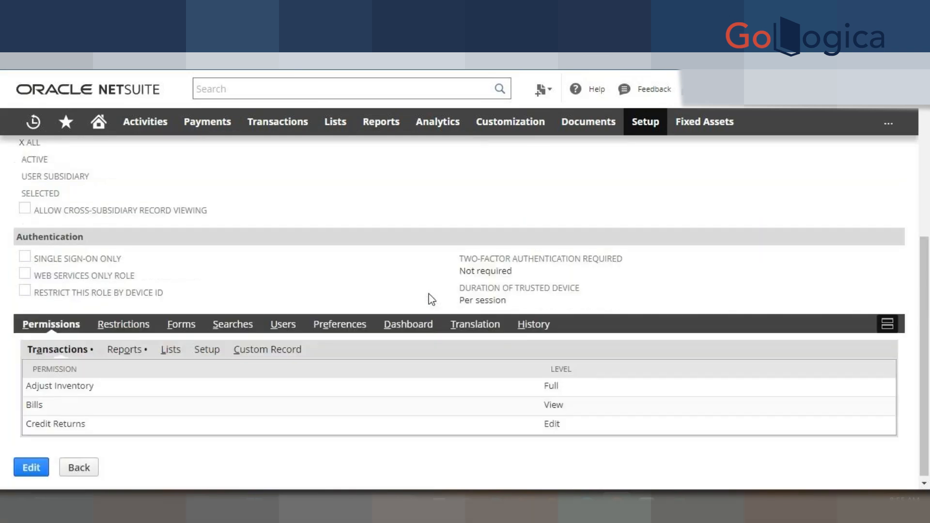
scroll(432, 299, "up", 5)
scroll(433, 299, "up", 1)
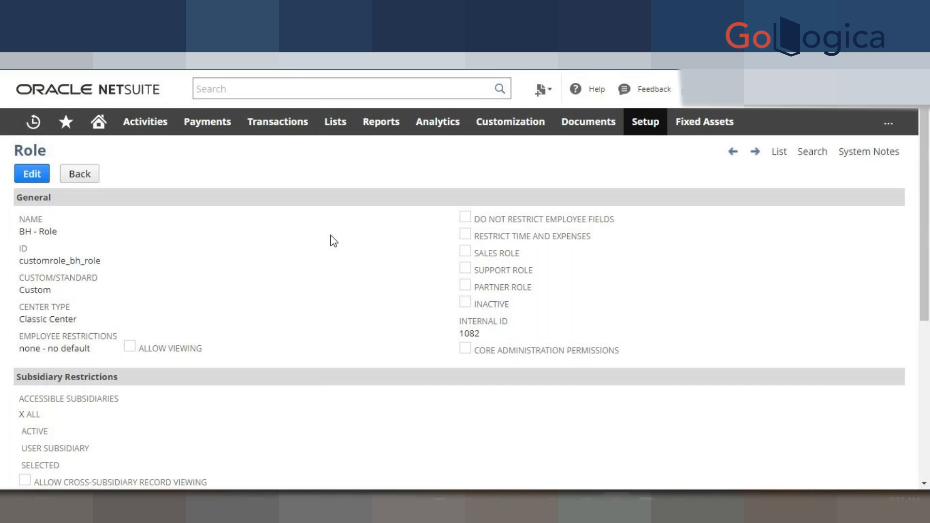
- Open a new employee form from Lists > Employees > Employees > New in a new tab
mouse_move(335, 123)
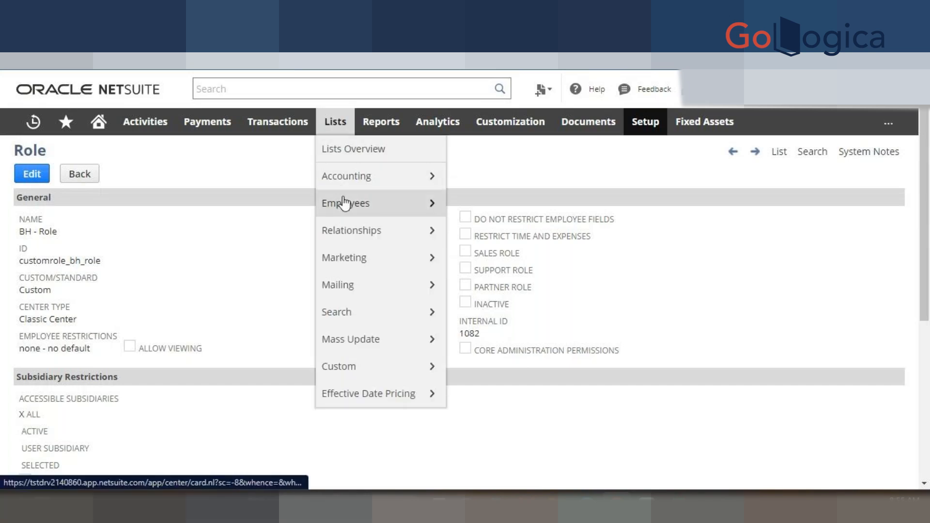
mouse_move(387, 206)
mouse_move(475, 207)
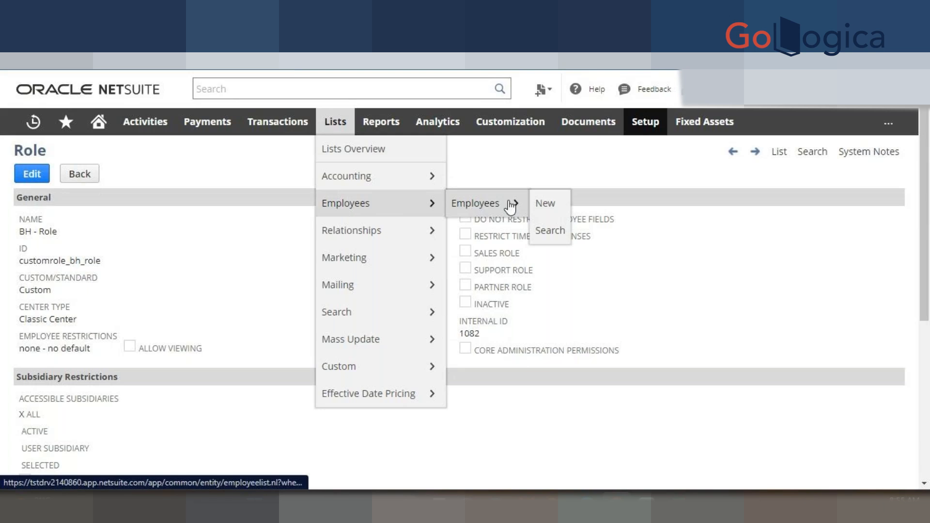
right_click(535, 206)
left_click(557, 209)
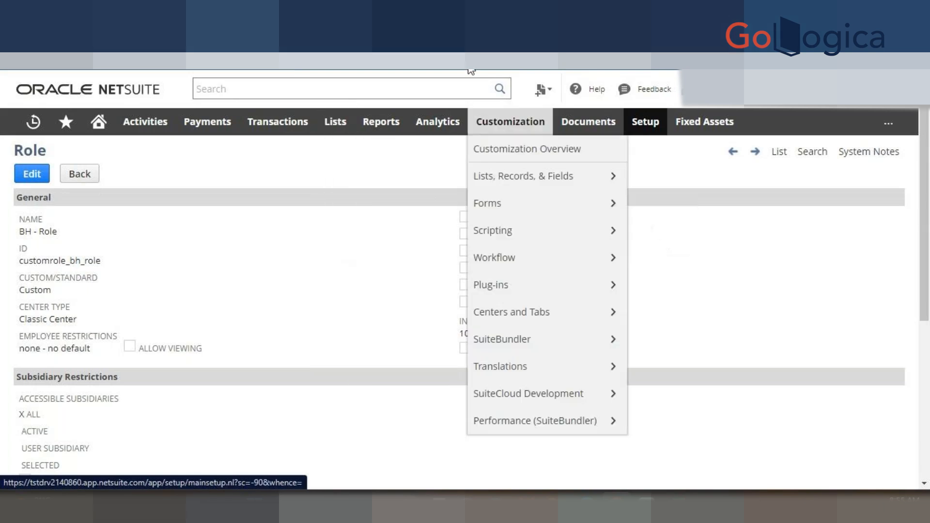
- On the new employee form, set salutation Ms and enter the employee's first name
left_click(373, 31)
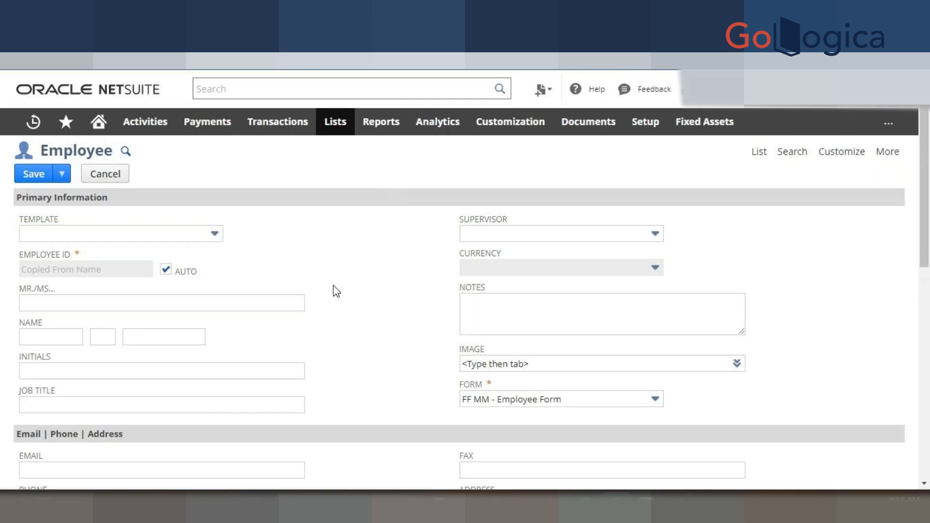
left_click(292, 301)
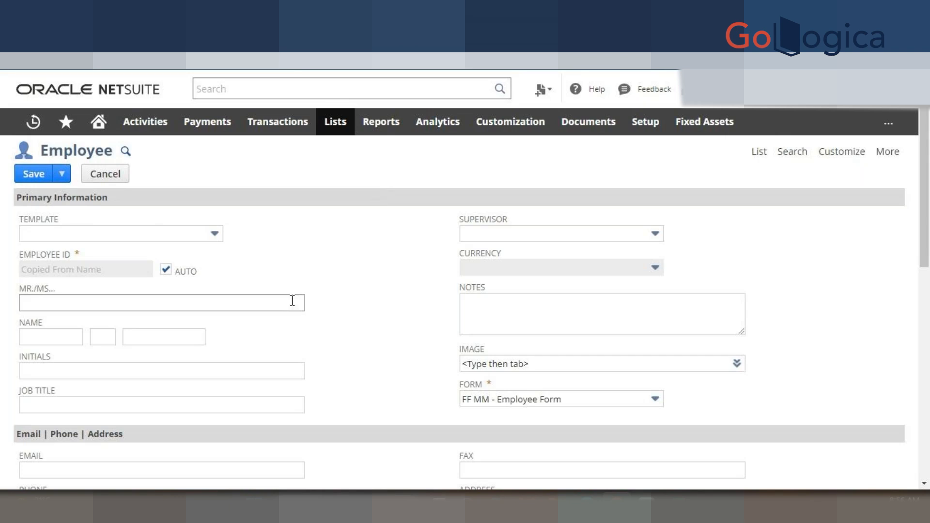
left_click(263, 301)
left_click(100, 382)
left_click(50, 336)
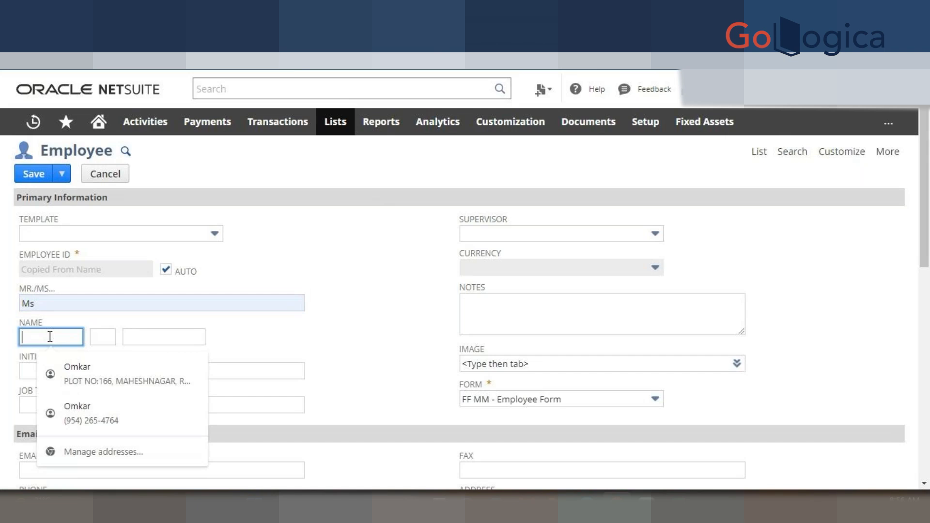
type("Bhavana")
left_click(322, 349)
- Enter admin as the employee's job title
left_click(271, 406)
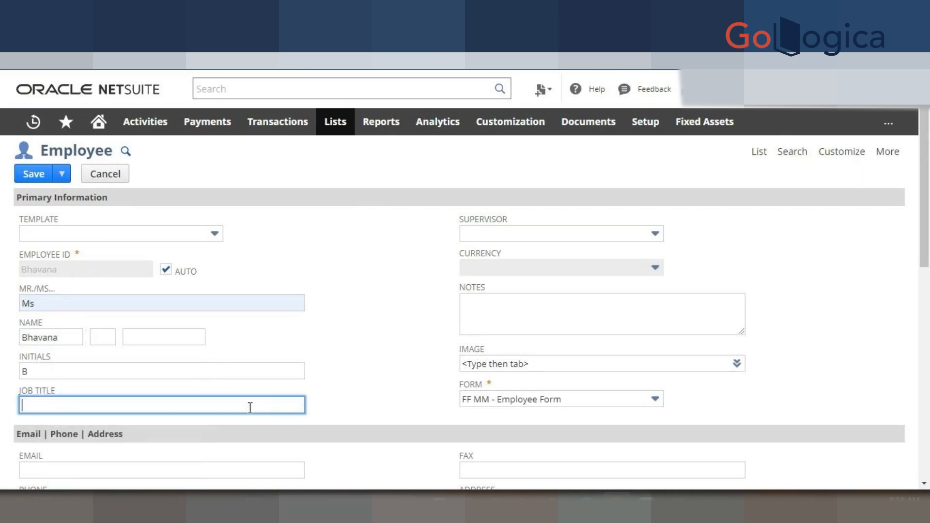
type("admin")
left_click(422, 349)
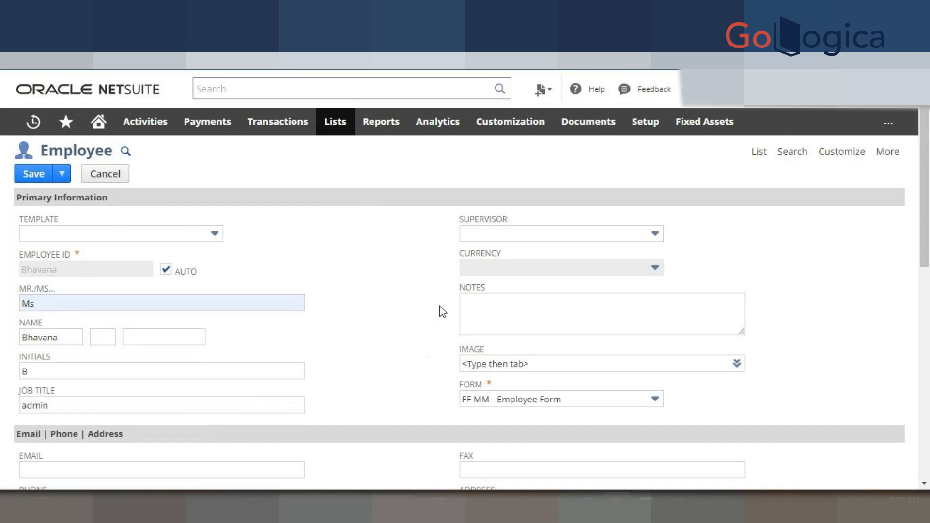
left_click(492, 234)
scroll(488, 366, "down", 2)
scroll(489, 366, "down", 4)
- Fill in the employee's email address and phone number
left_click(135, 264)
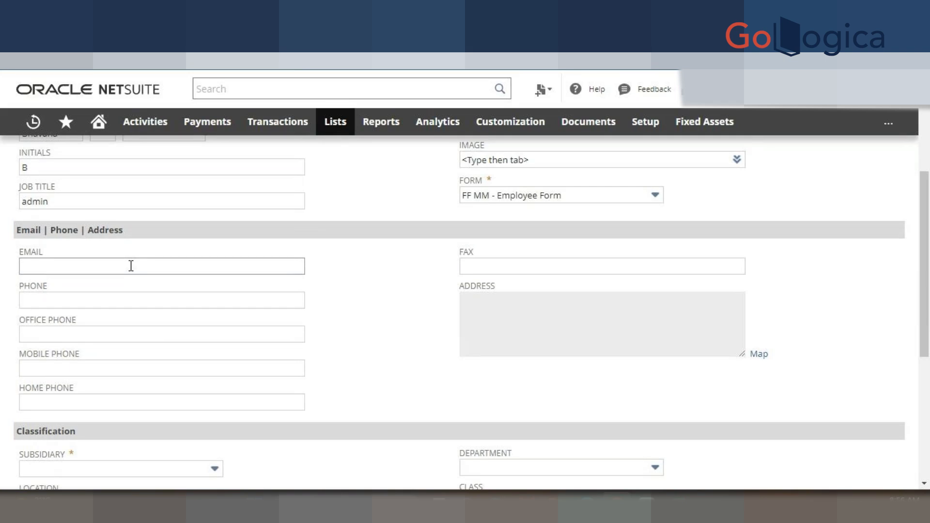
left_click(133, 266)
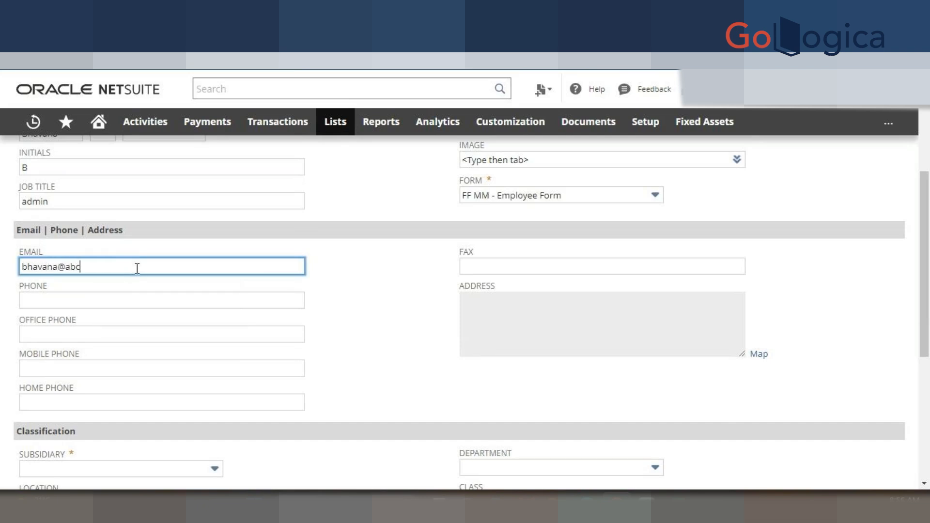
left_click(379, 274)
left_click(151, 301)
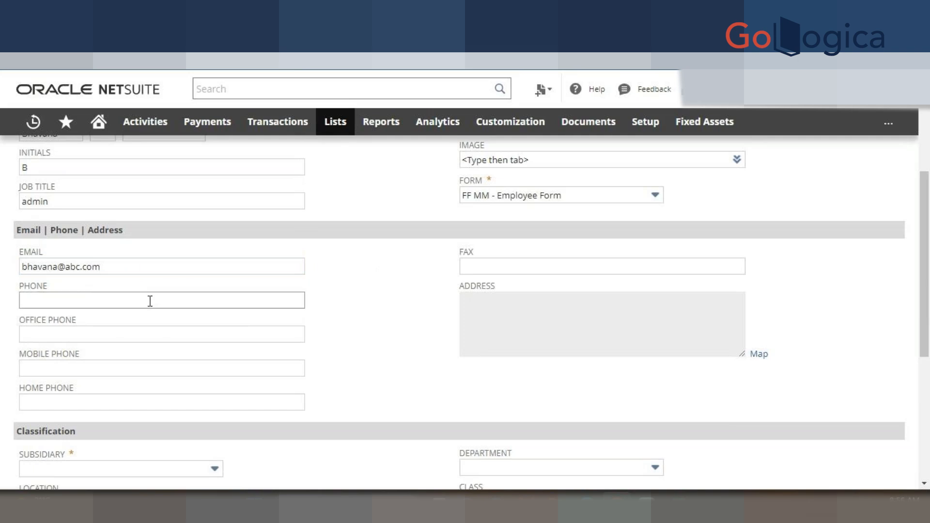
left_click(73, 298)
type("78")
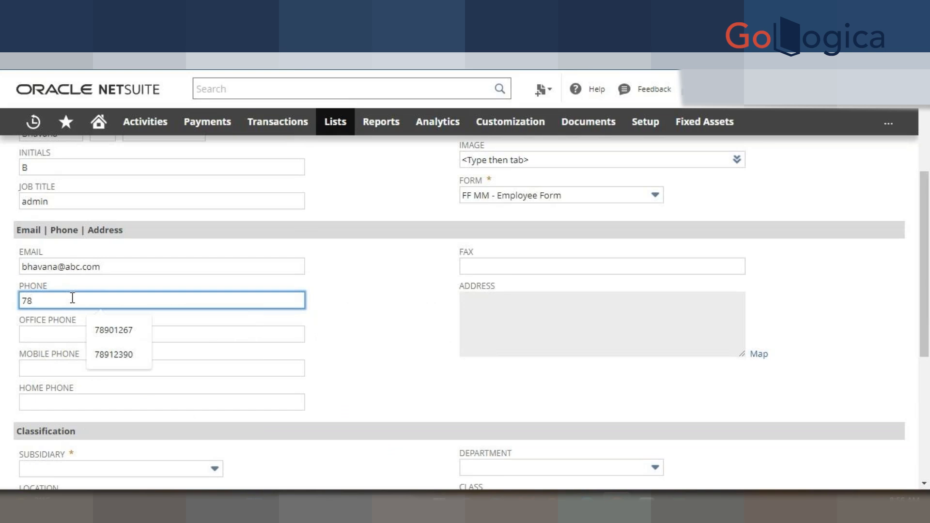
type("123094")
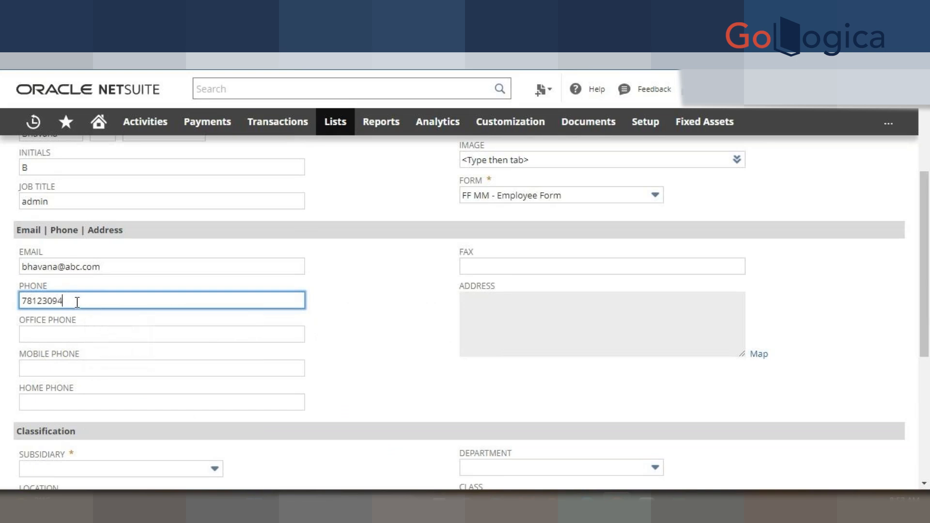
left_click(350, 344)
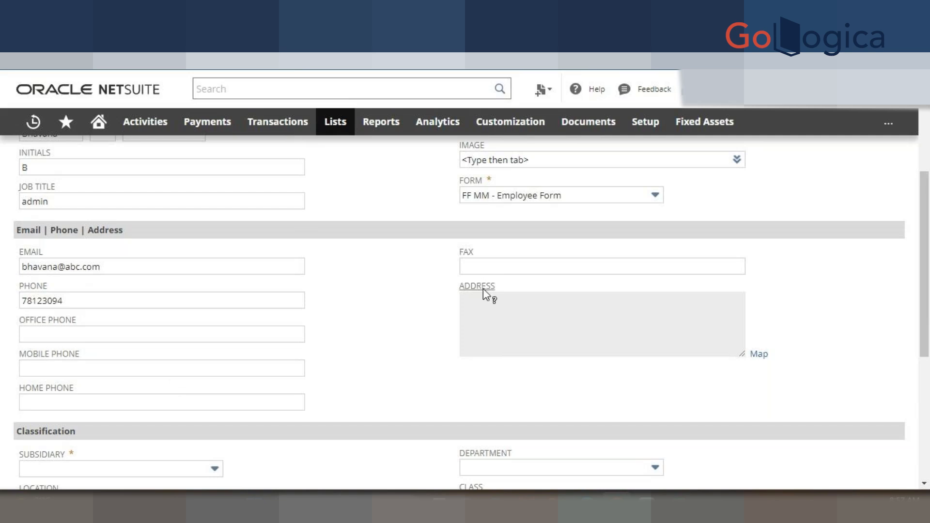
- Choose Parent as the employee's subsidiary under Classification
scroll(376, 368, "down", 5)
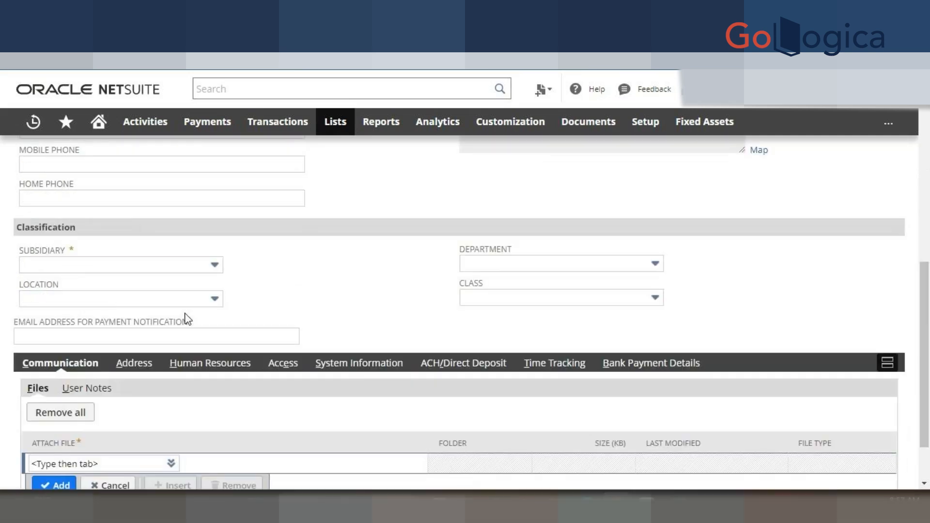
left_click(139, 267)
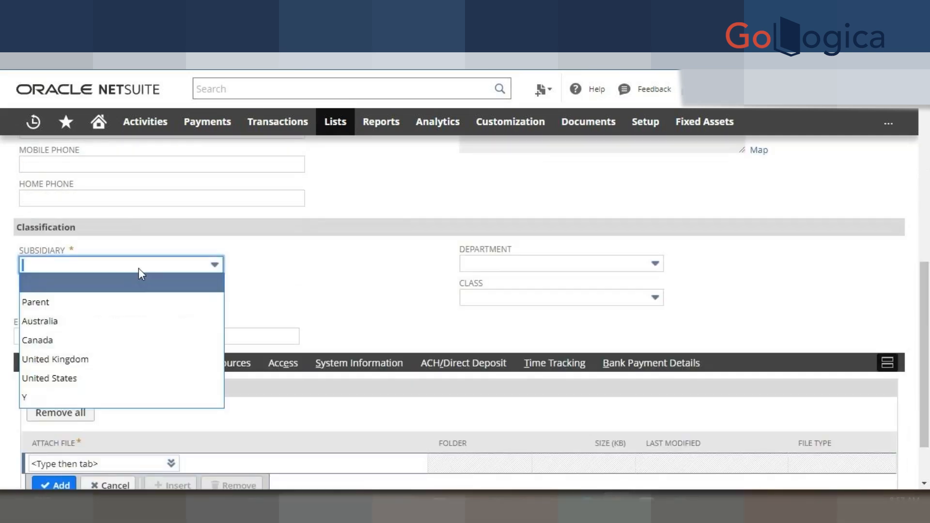
left_click(130, 299)
left_click(315, 291)
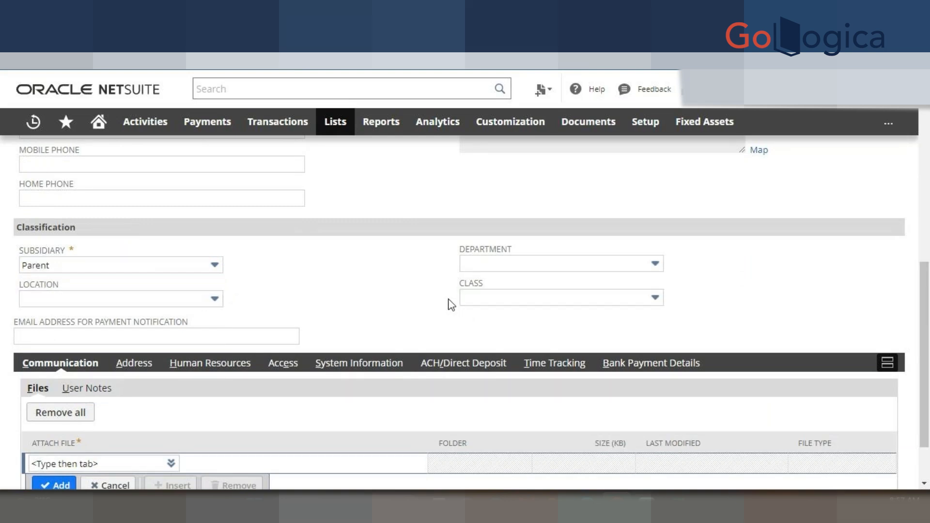
scroll(339, 334, "down", 2)
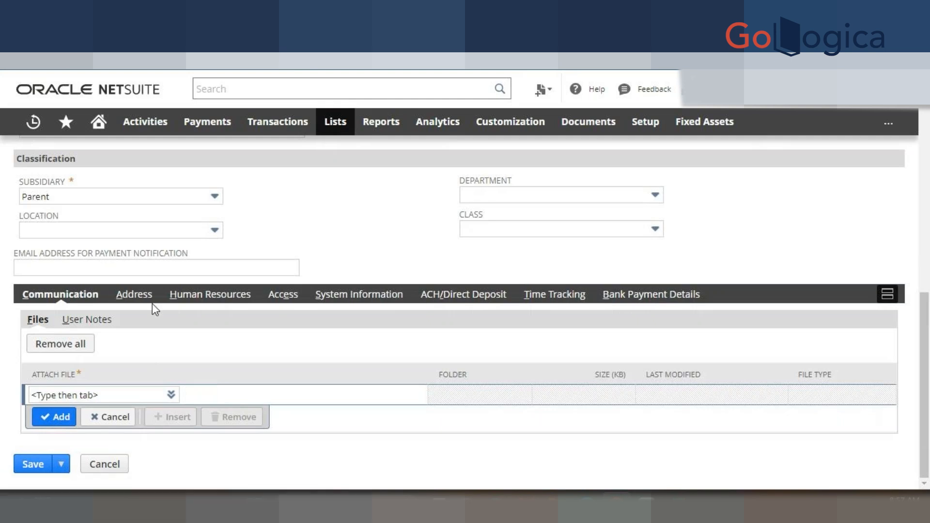
left_click(134, 293)
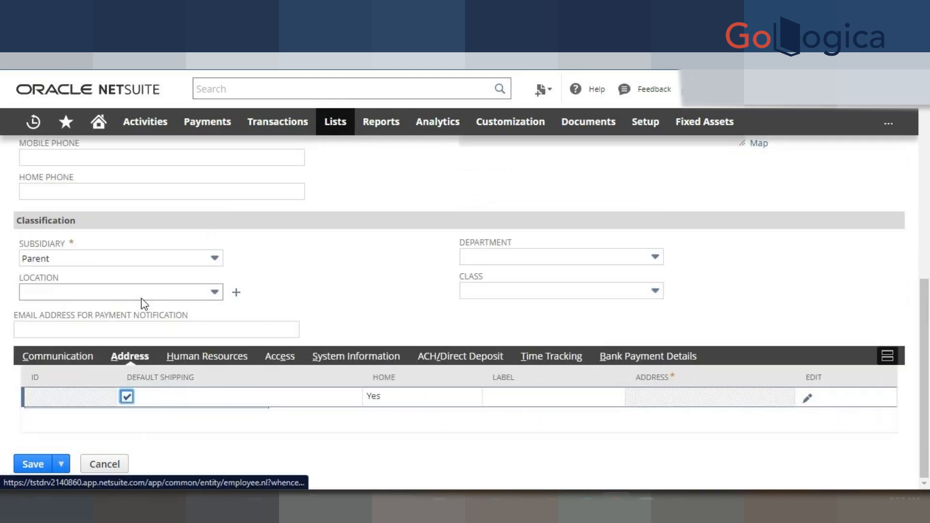
left_click(808, 399)
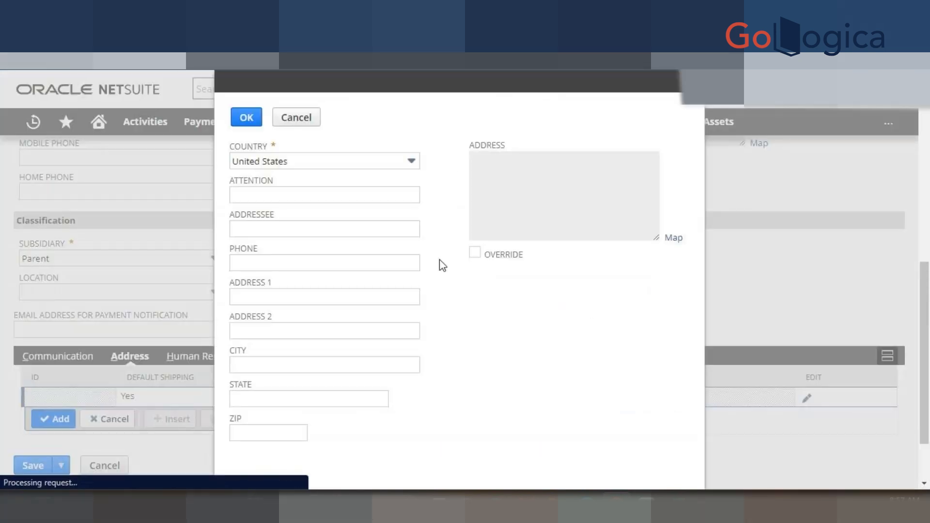
left_click(262, 294)
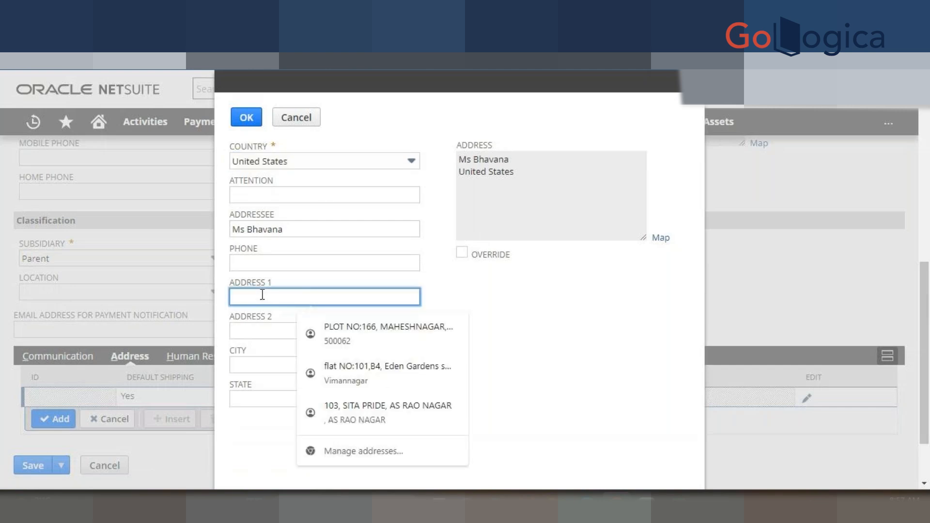
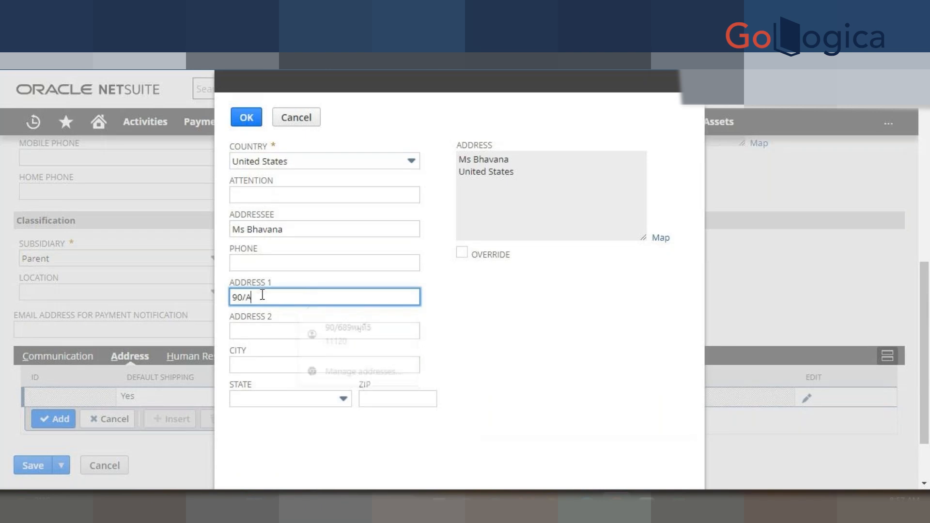
left_click(346, 332)
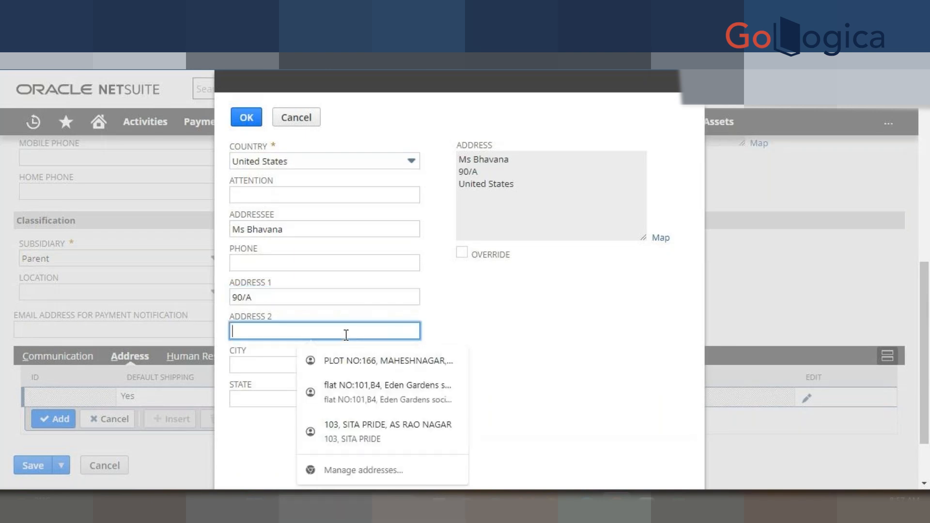
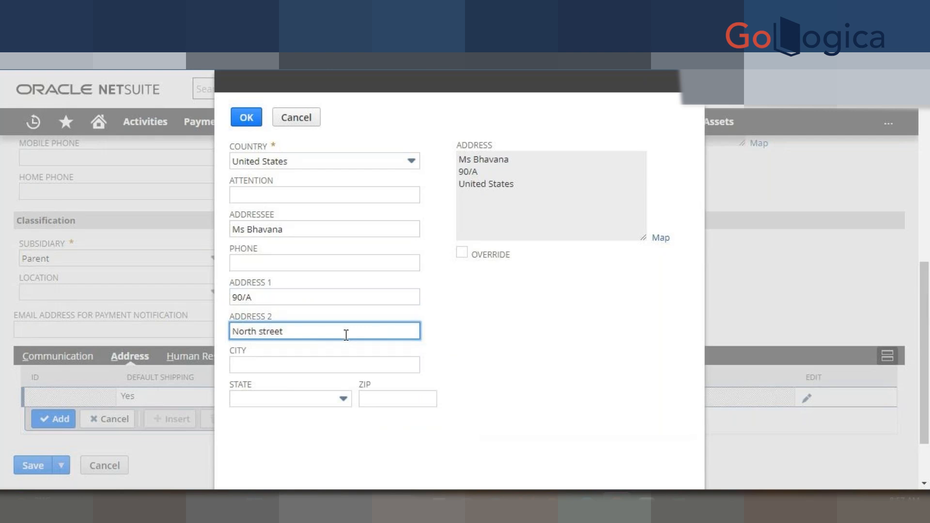
left_click(331, 363)
type("Boston")
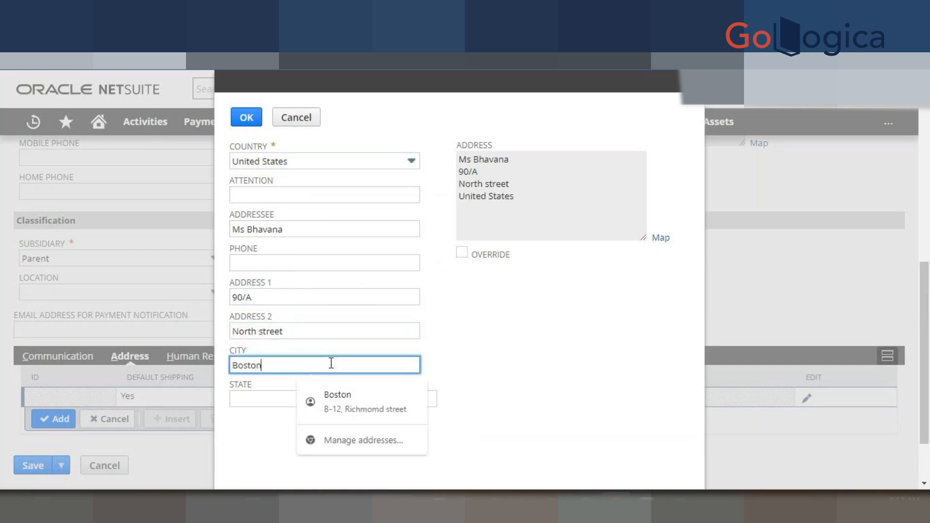
- Set the state to Massachusetts and ZIP 0129, then confirm the address
left_click(534, 357)
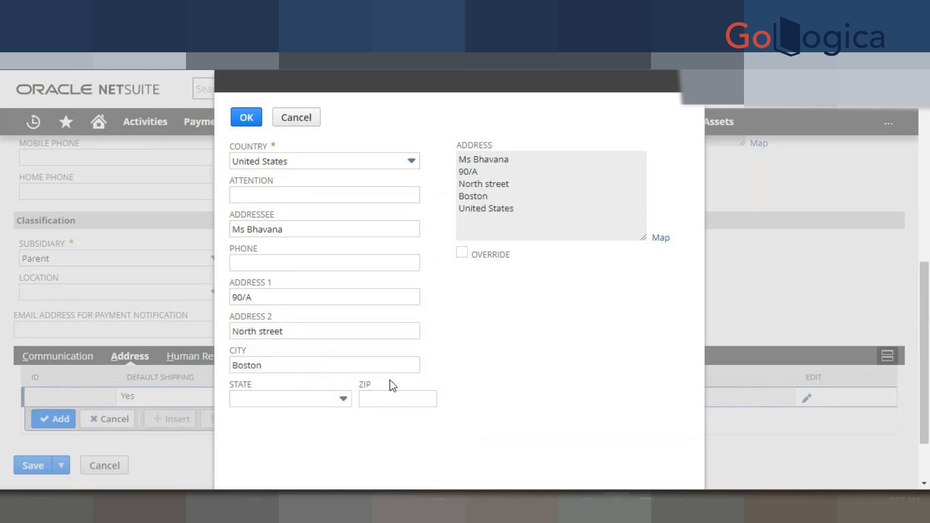
left_click(266, 397)
type("Maine")
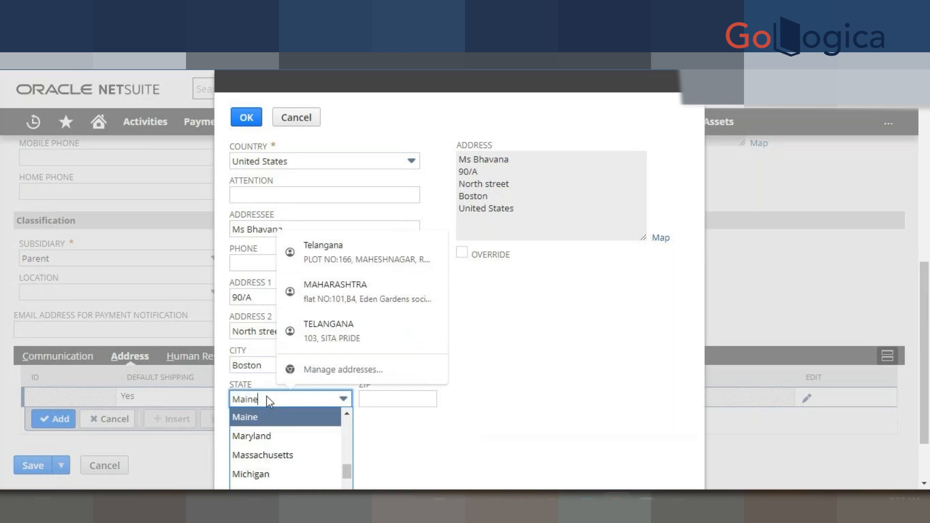
left_click(290, 455)
left_click(418, 400)
type("0129")
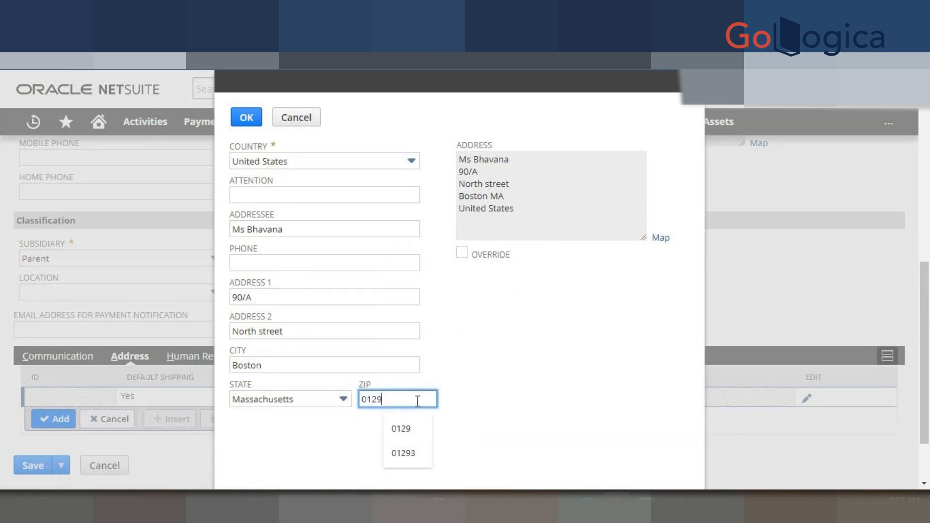
left_click(588, 363)
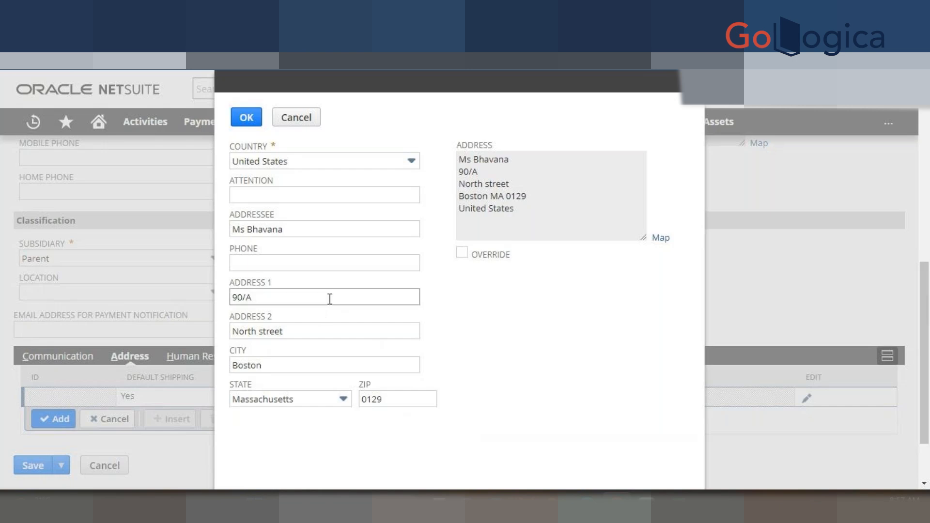
left_click(251, 123)
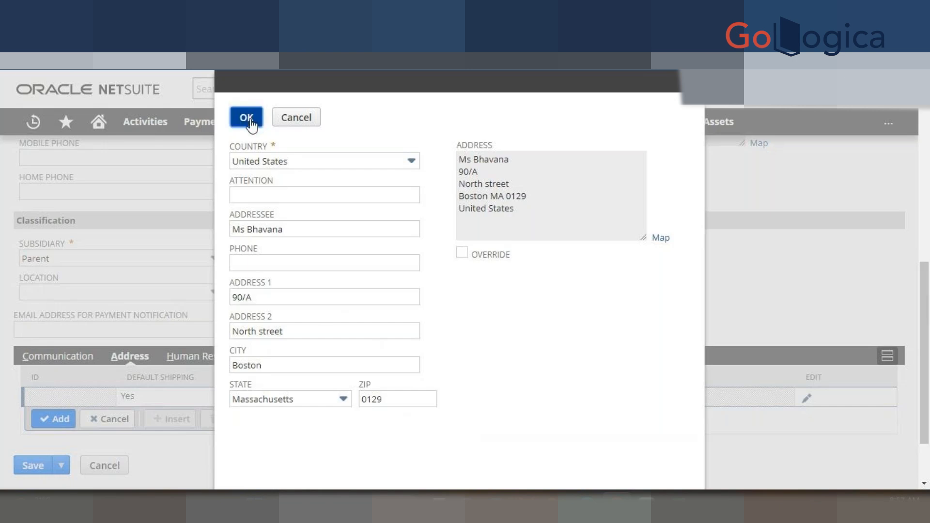
left_click(706, 243)
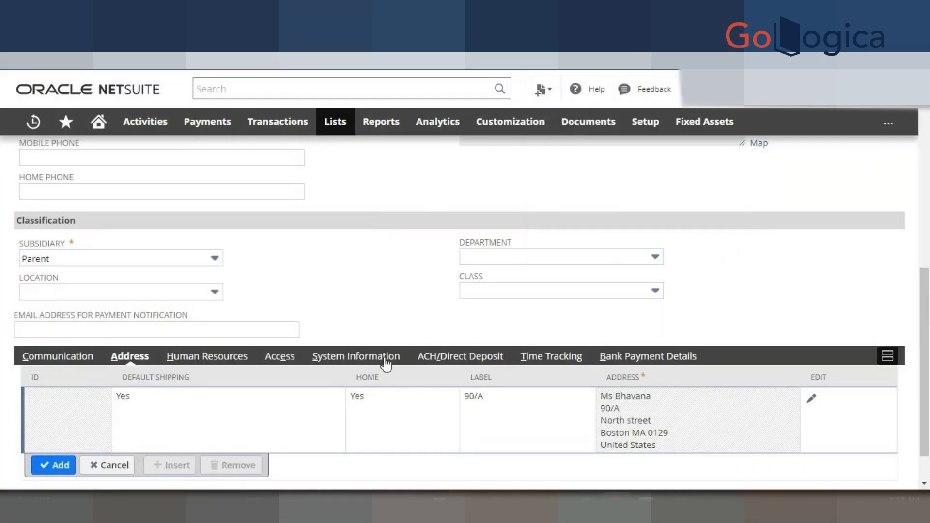
- Bring up the Human Resources subtab and look through its fields
left_click(203, 359)
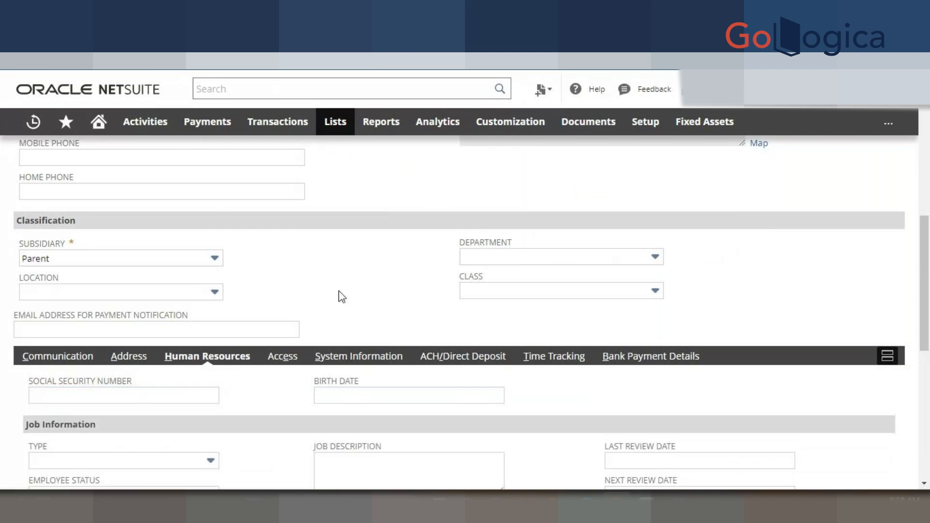
scroll(310, 290, "down", 3)
scroll(251, 317, "down", 2)
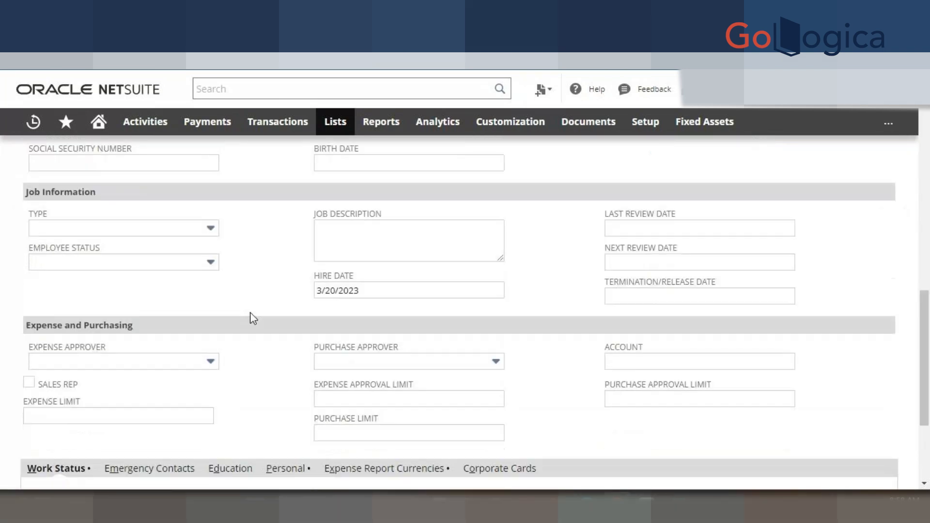
scroll(250, 318, "down", 1)
scroll(317, 298, "up", 2)
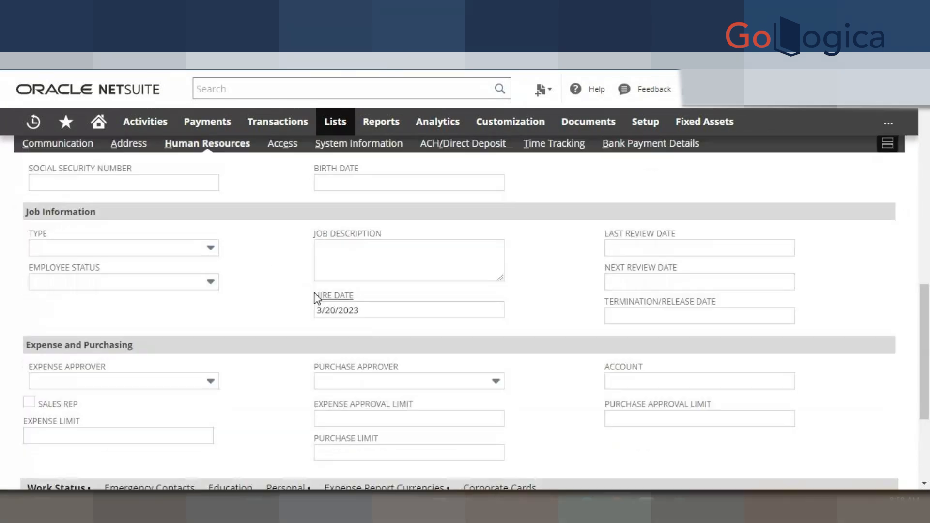
scroll(317, 298, "down", 4)
scroll(340, 266, "up", 5)
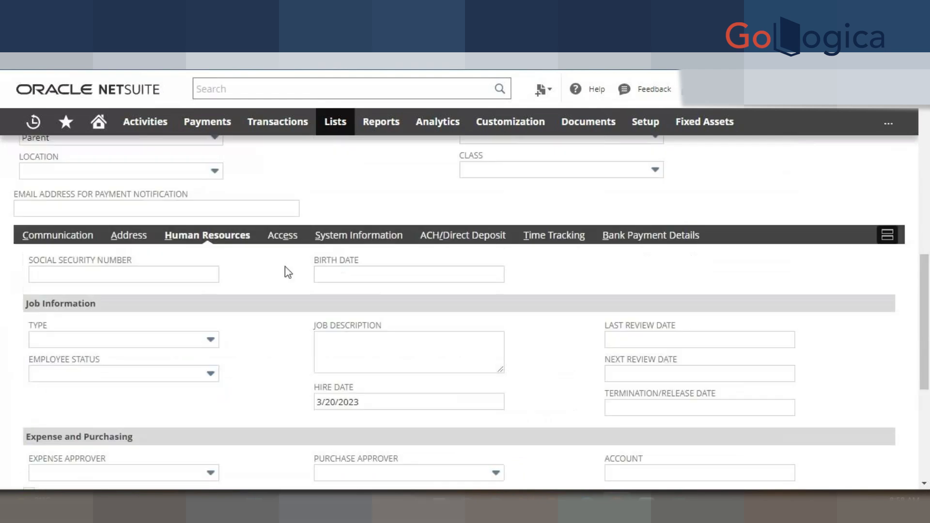
- Turn on Give Access, leaving Manually Assign or Change Password unchecked
left_click(276, 237)
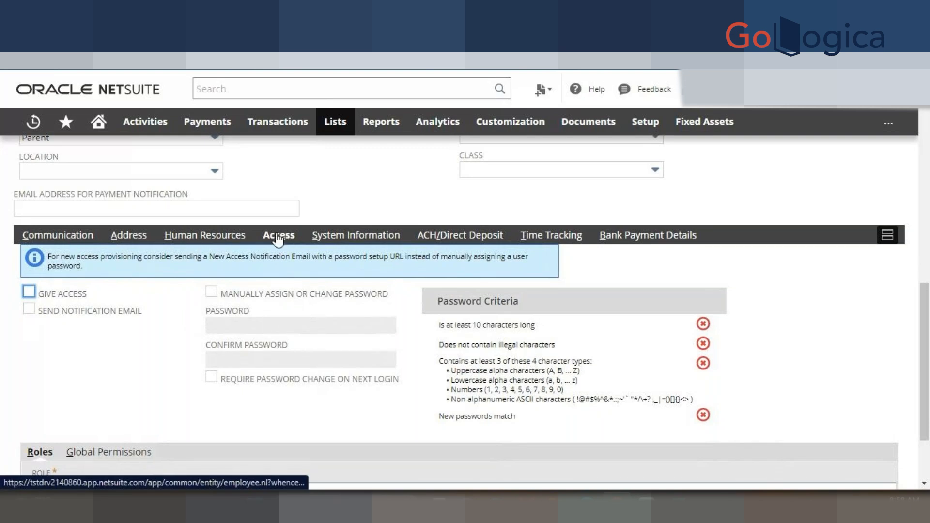
left_click(29, 293)
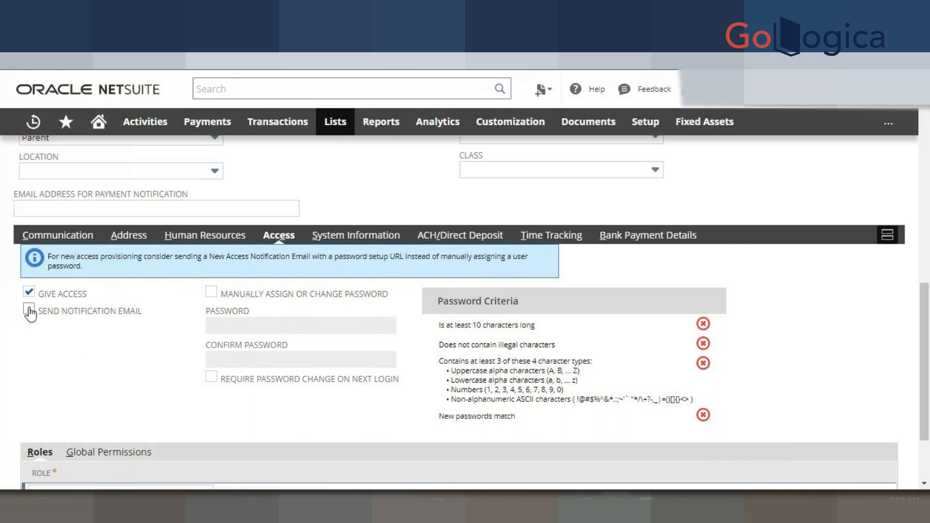
left_click(211, 293)
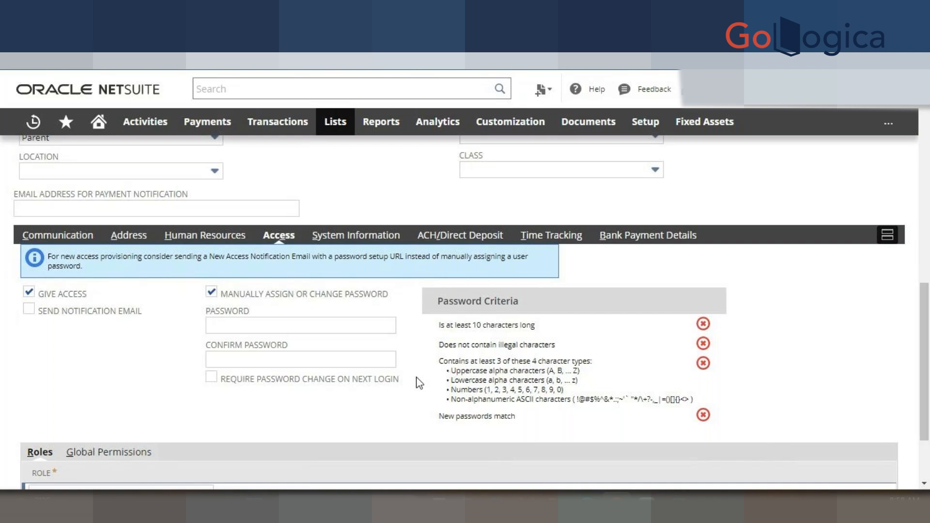
left_click(211, 292)
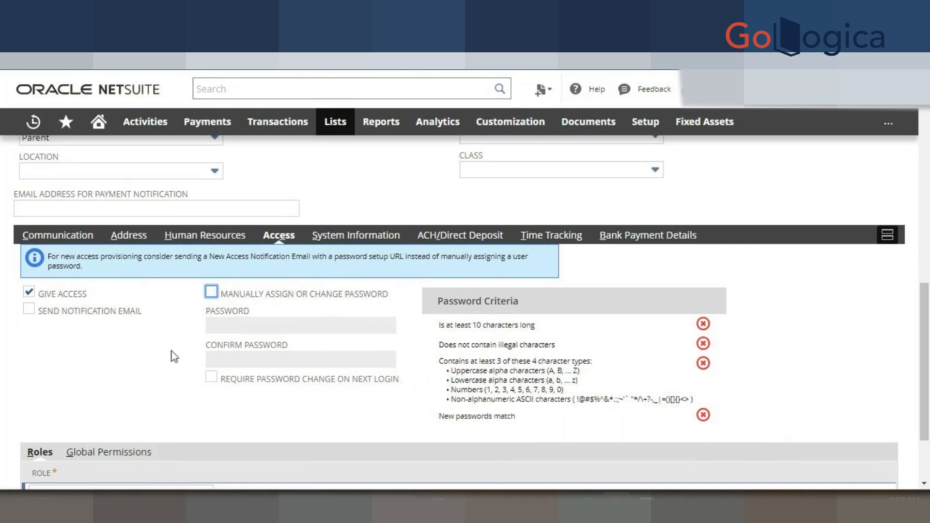
scroll(77, 200, "up", 4)
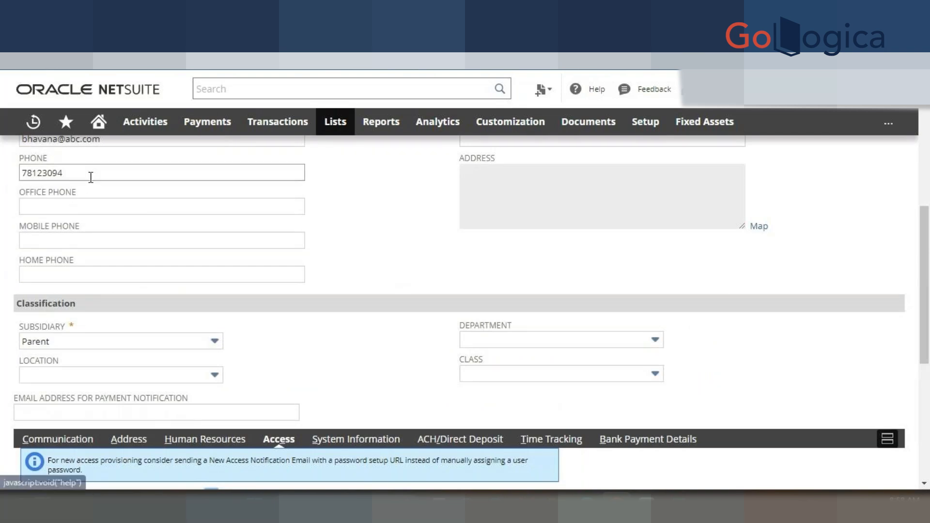
scroll(218, 245, "down", 4)
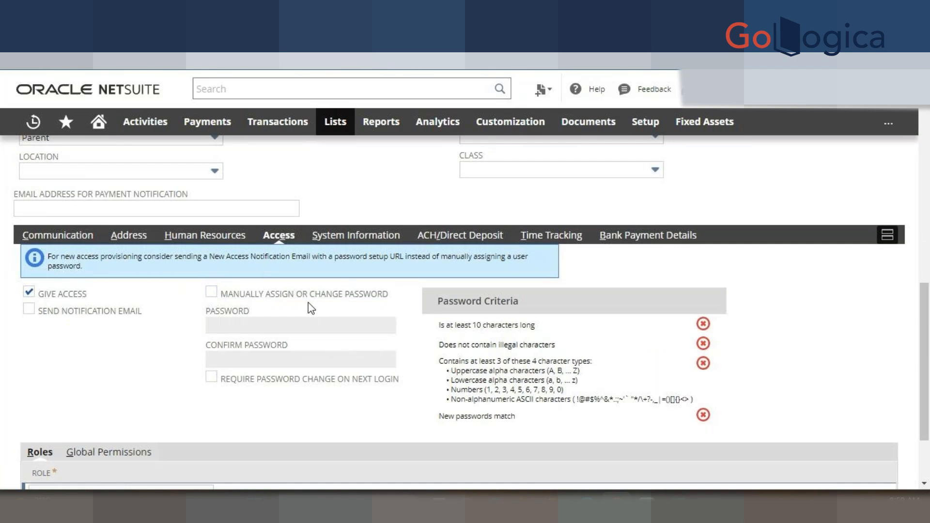
scroll(300, 306, "down", 2)
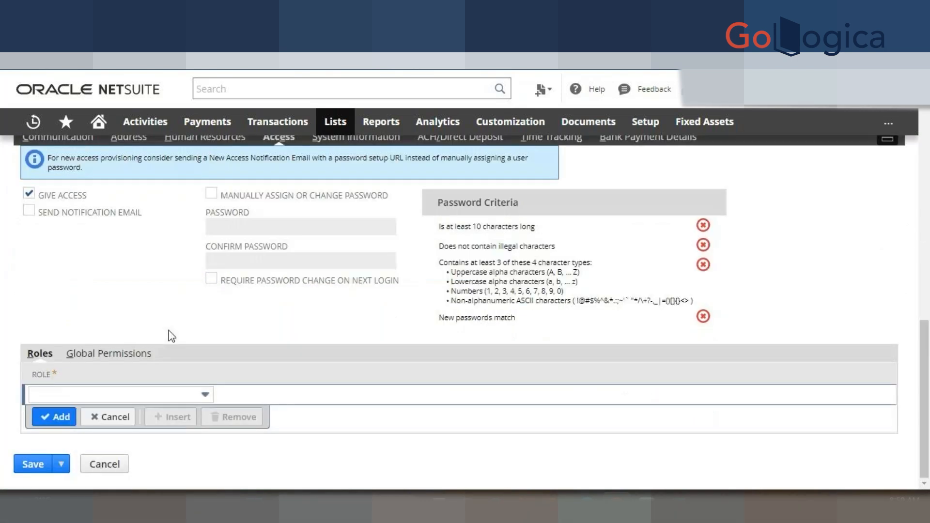
- Add BH - Role and Administrator as role lines on the employee's Roles list
left_click(113, 396)
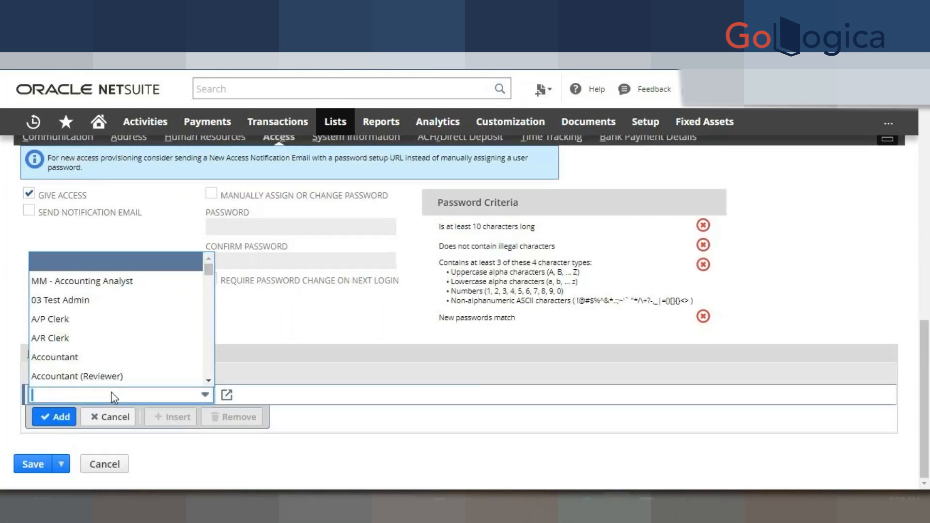
type("BH - Role")
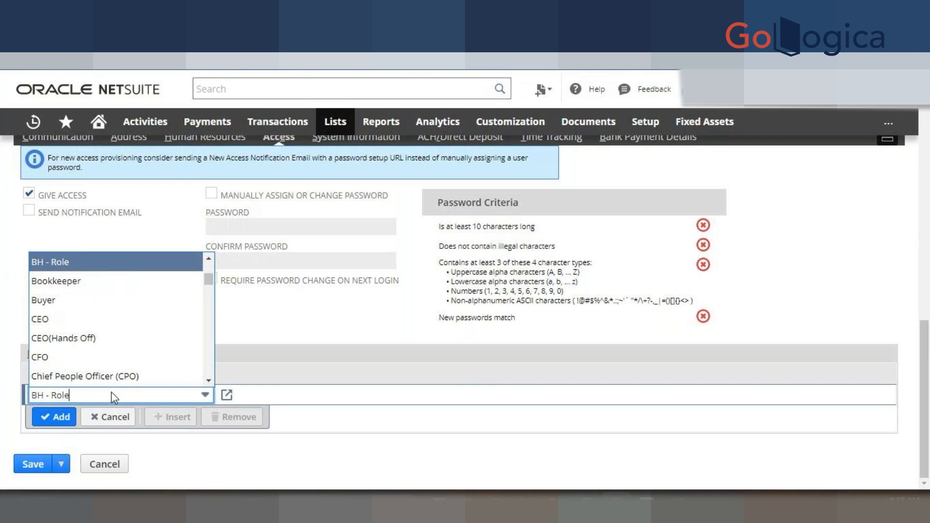
key("Tab")
left_click(51, 417)
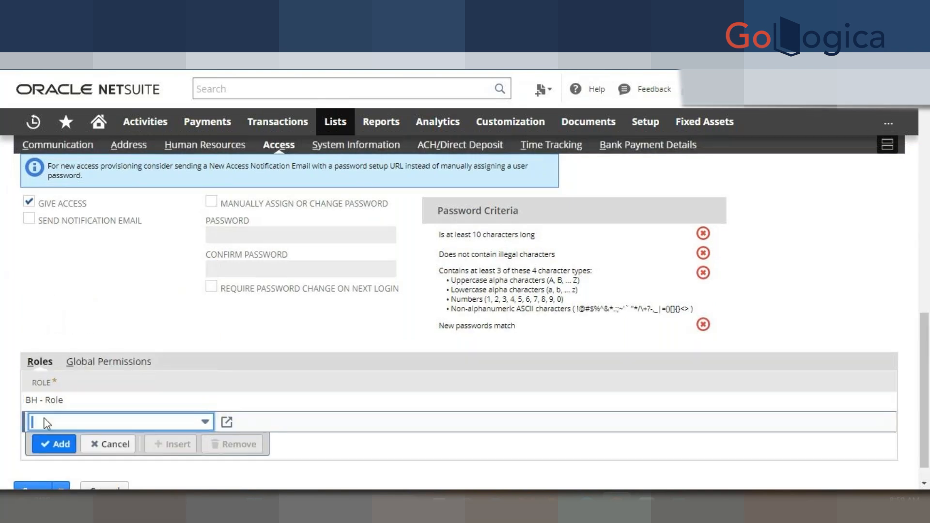
type("ad")
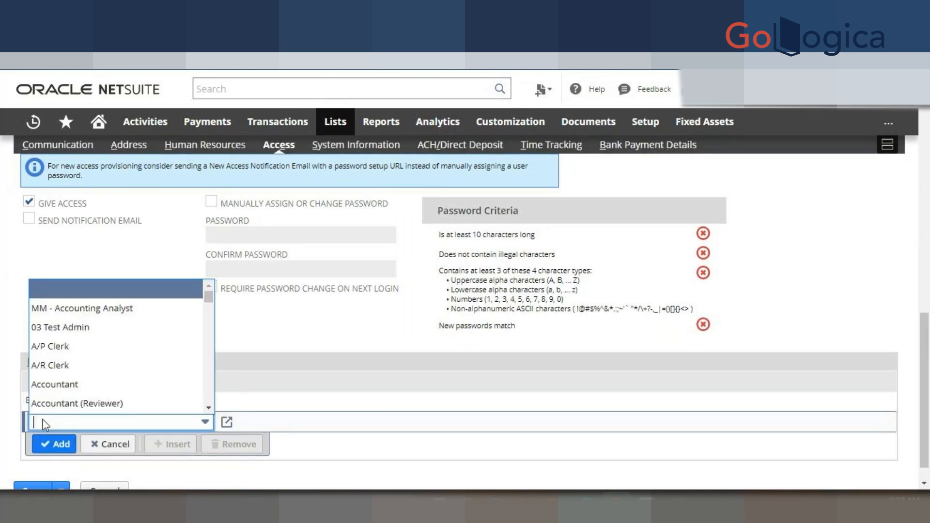
left_click(84, 291)
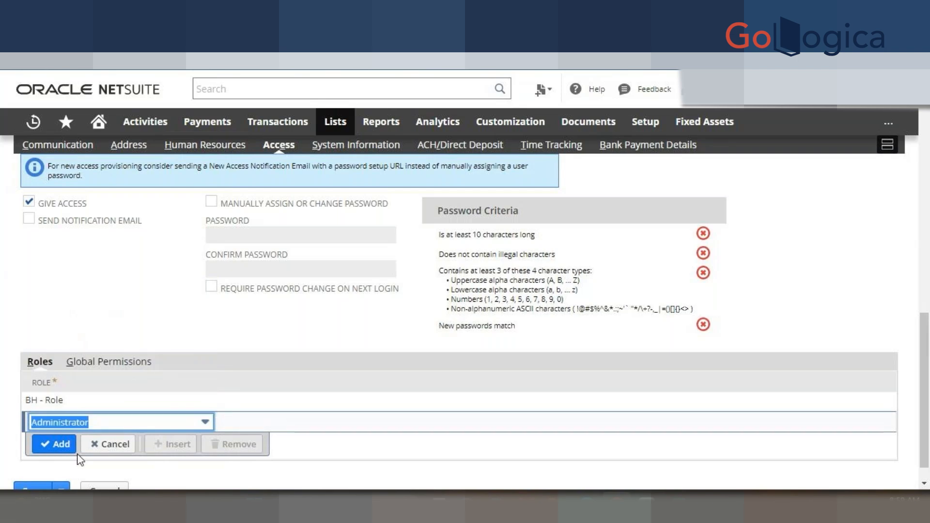
left_click(60, 445)
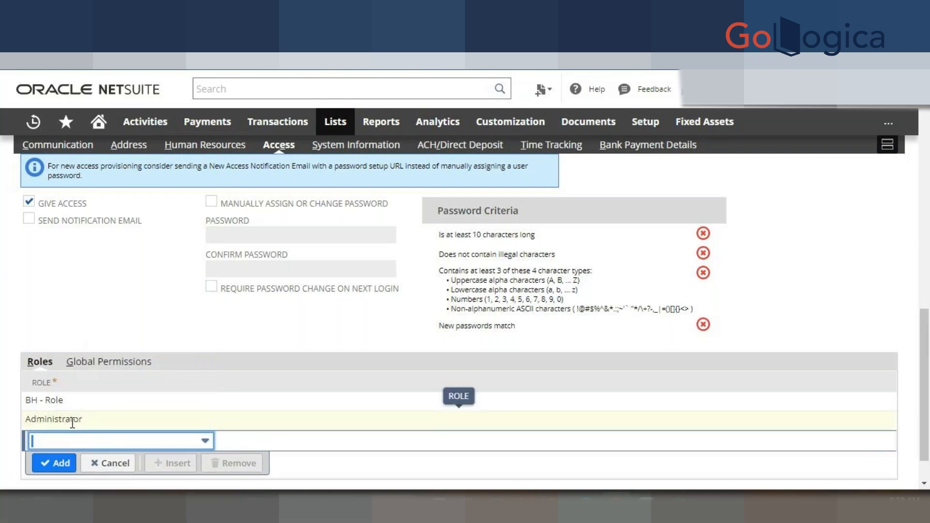
left_click(97, 364)
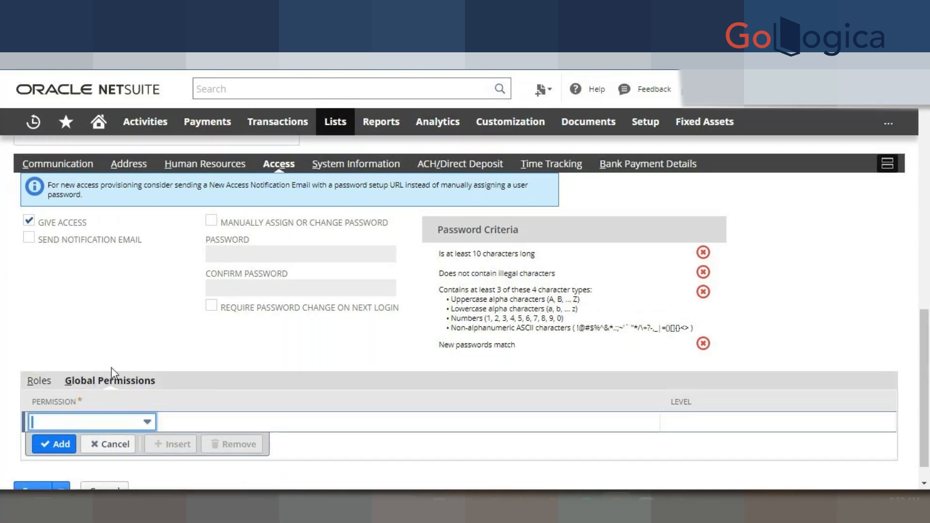
- Add an Audit Trail global permission line with level Full
left_click(39, 381)
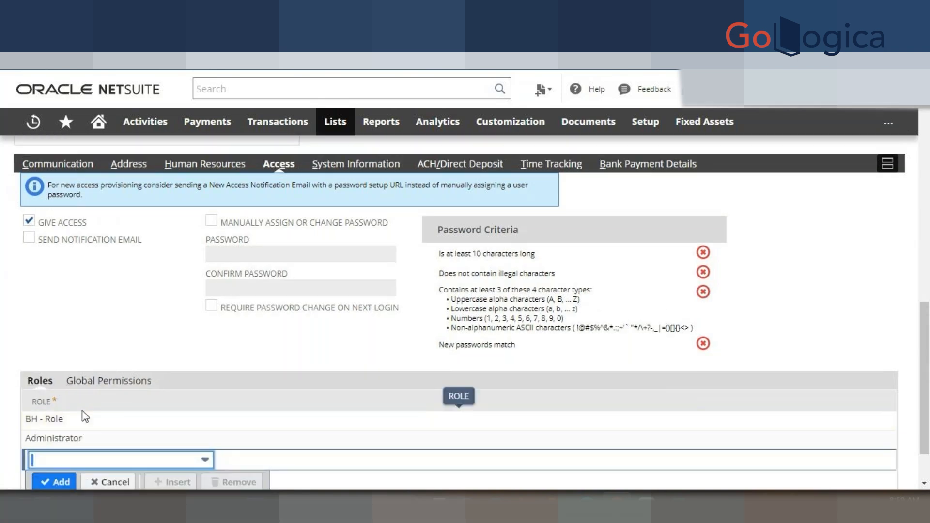
left_click(101, 383)
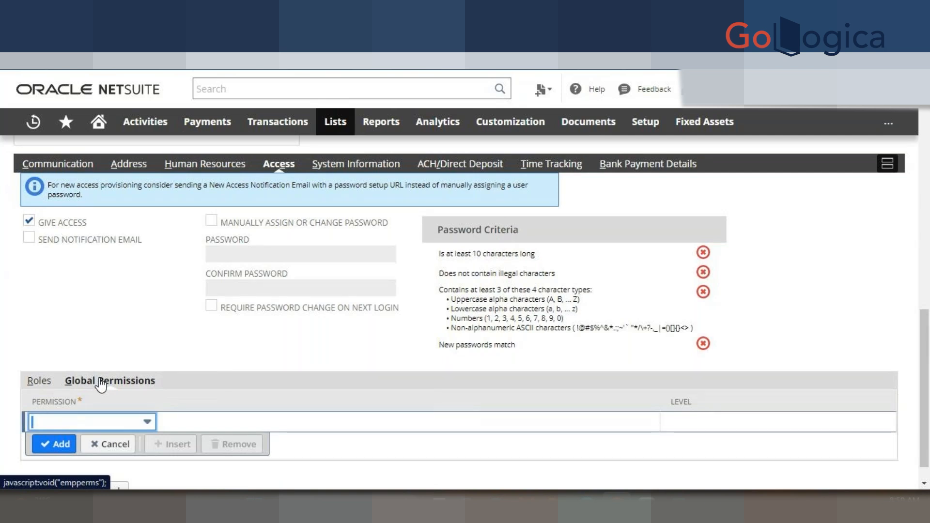
left_click(102, 419)
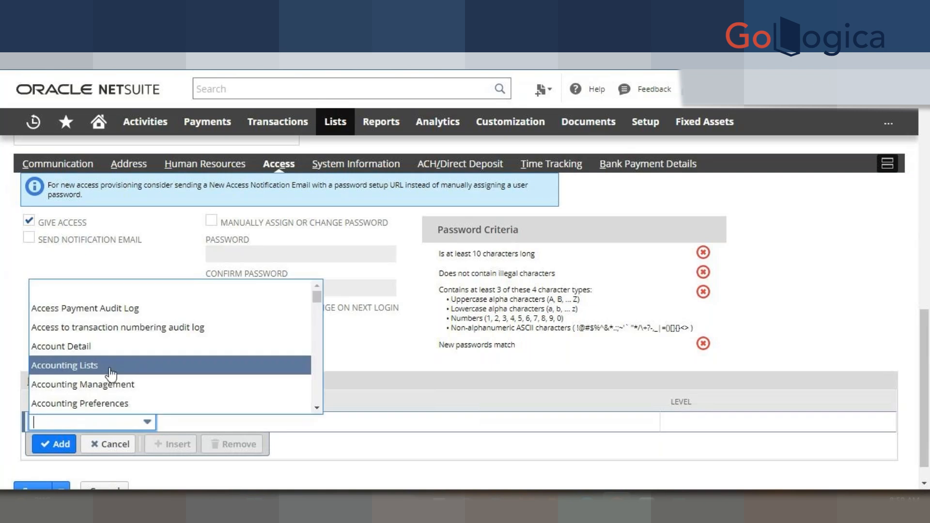
scroll(119, 332, "down", 5)
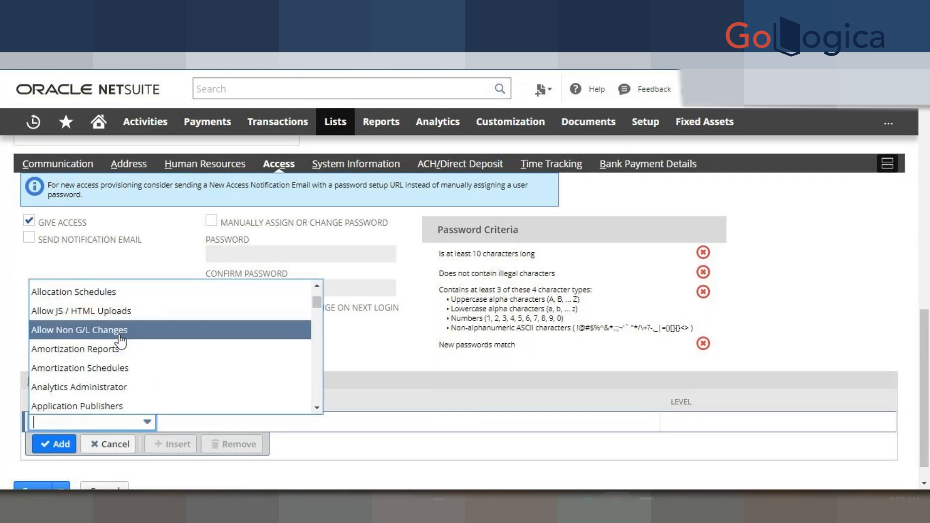
scroll(138, 341, "down", 2)
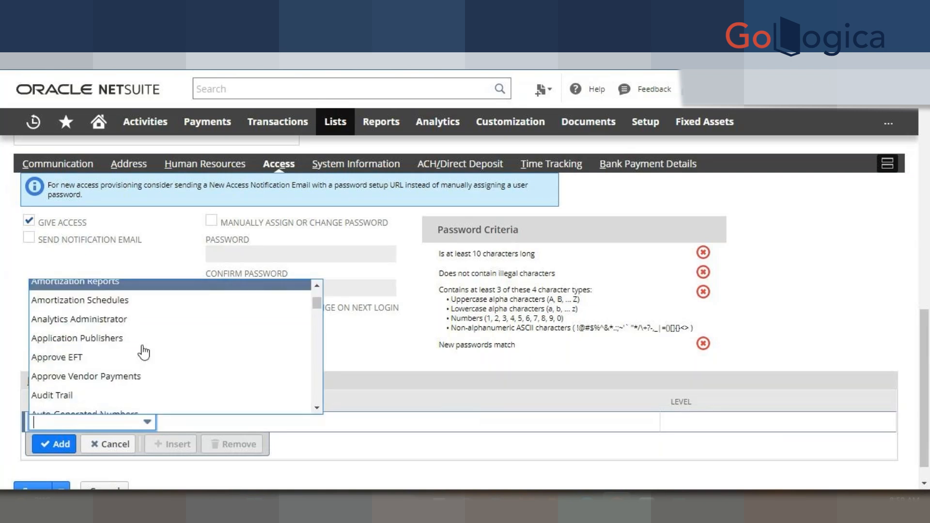
scroll(118, 345, "down", 3)
scroll(93, 337, "up", 1)
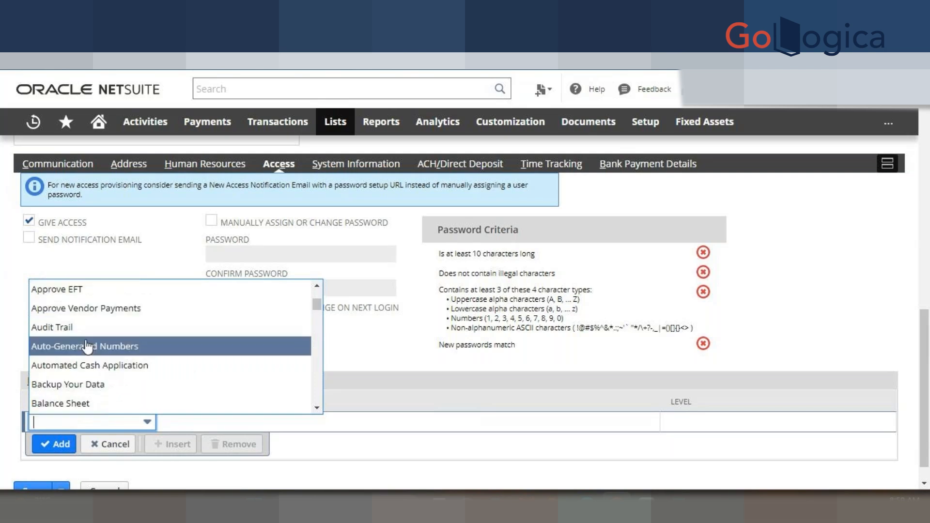
left_click(84, 330)
left_click(736, 421)
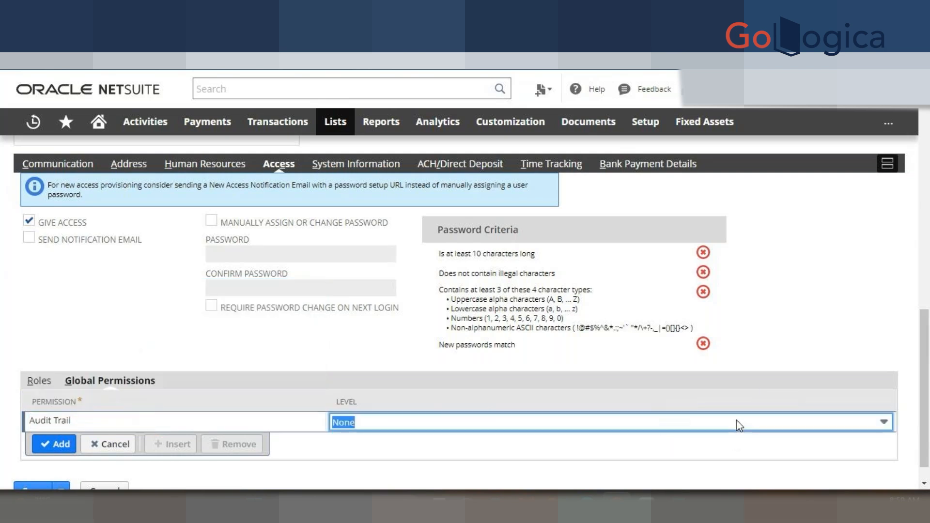
left_click(641, 403)
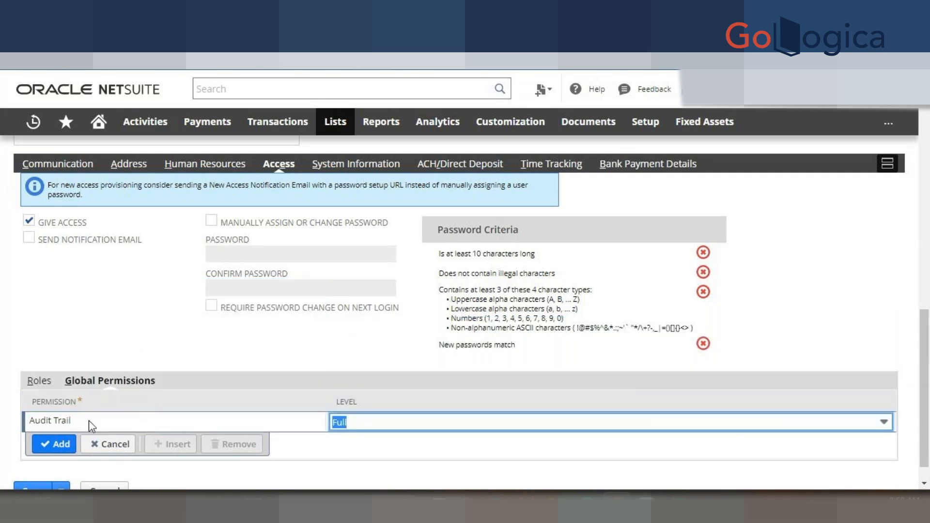
left_click(53, 443)
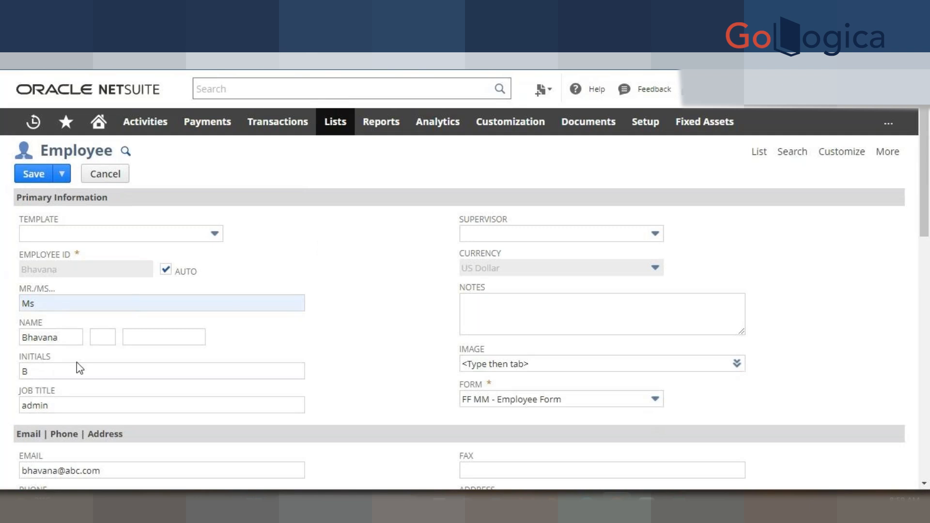
scroll(76, 362, "down", 3)
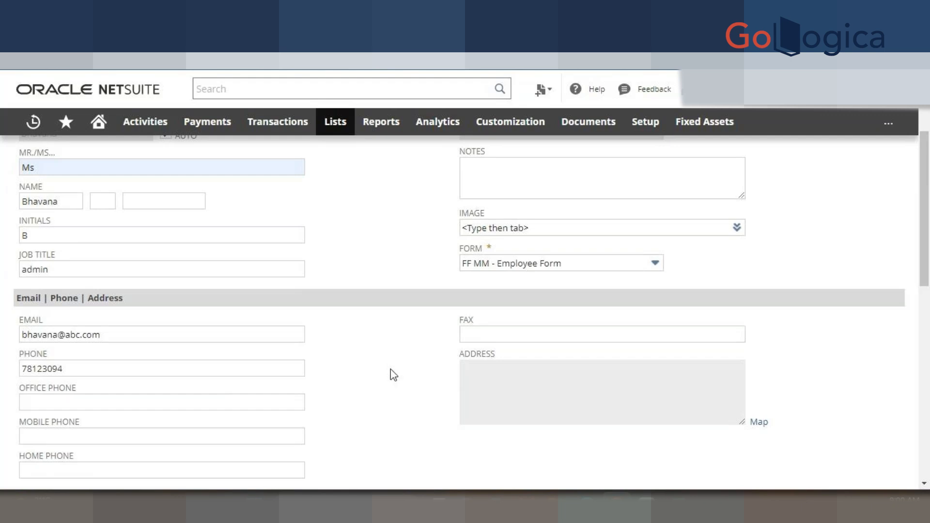
scroll(396, 373, "up", 3)
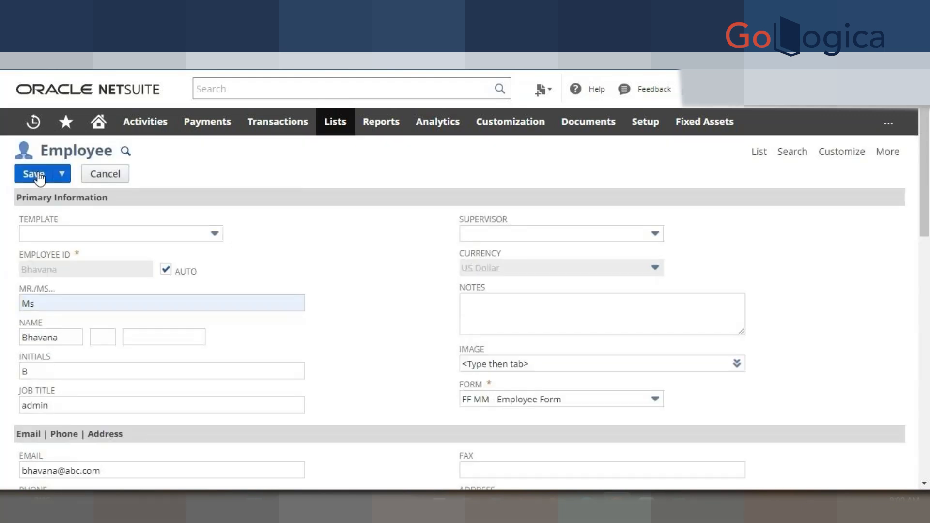
mouse_move(69, 185)
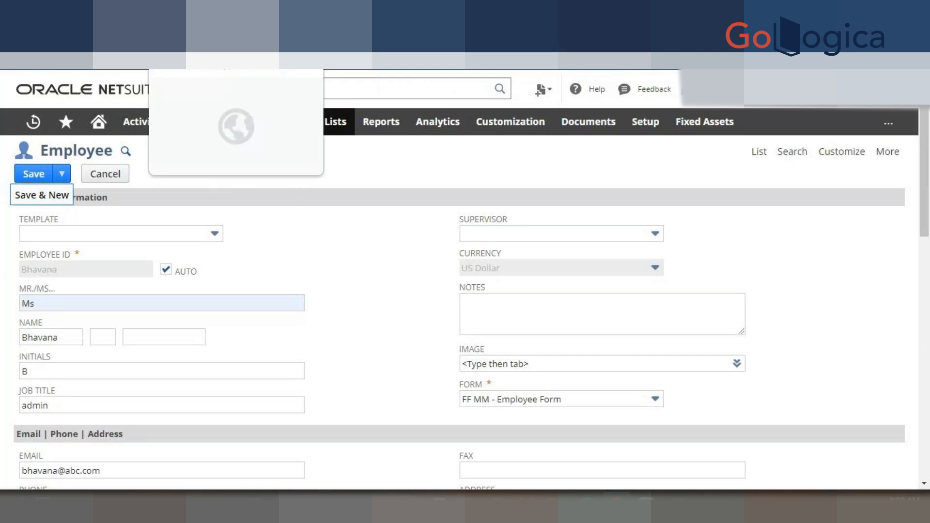
- Delete the BH - Role record via Actions > Delete and confirm with OK
left_click(213, 11)
left_click(32, 173)
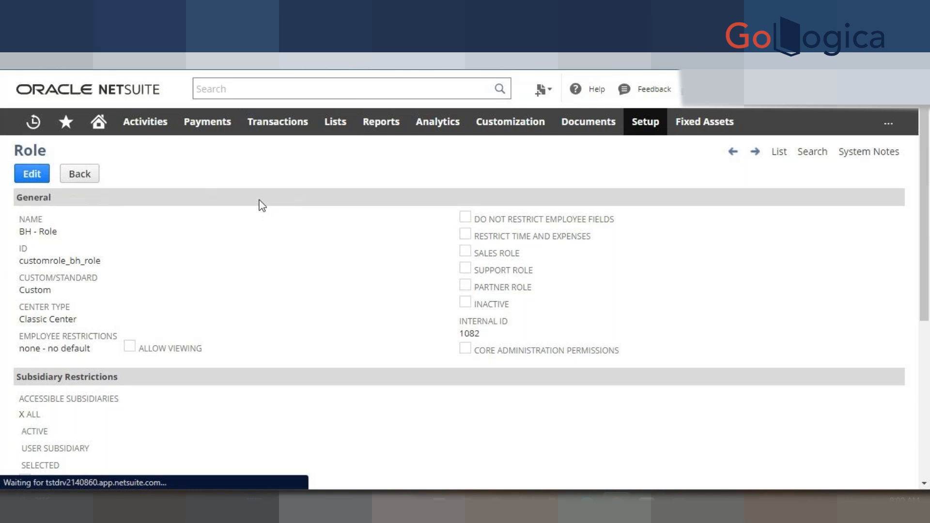
mouse_move(268, 177)
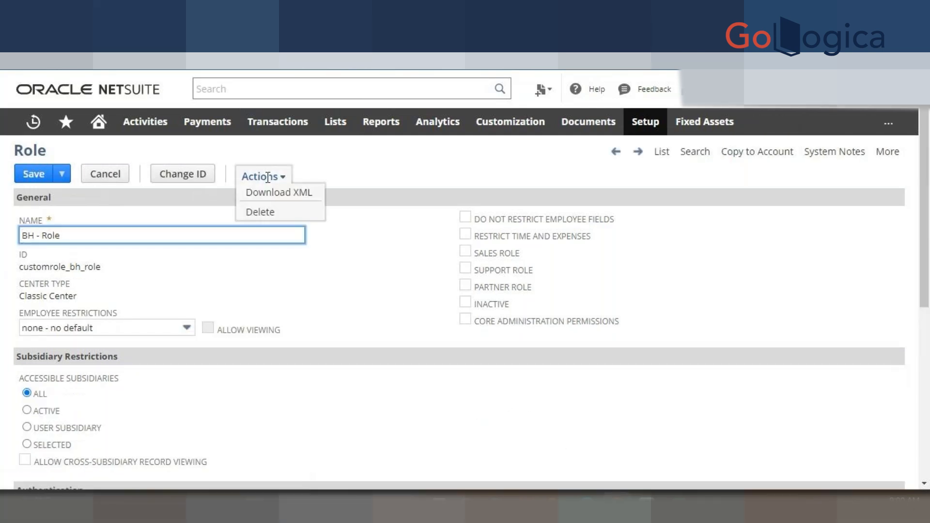
left_click(269, 214)
left_click(534, 113)
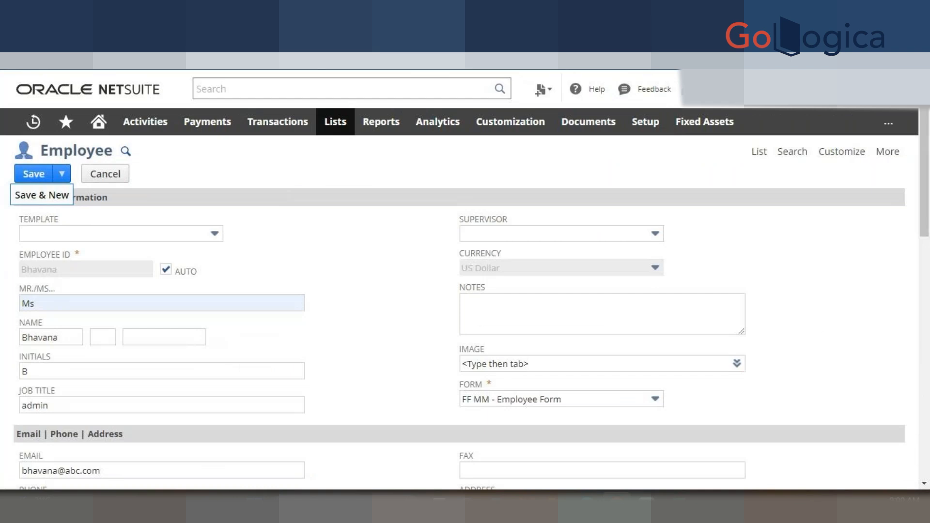
- Discard the unsaved employee form by choosing Leave
left_click(533, 112)
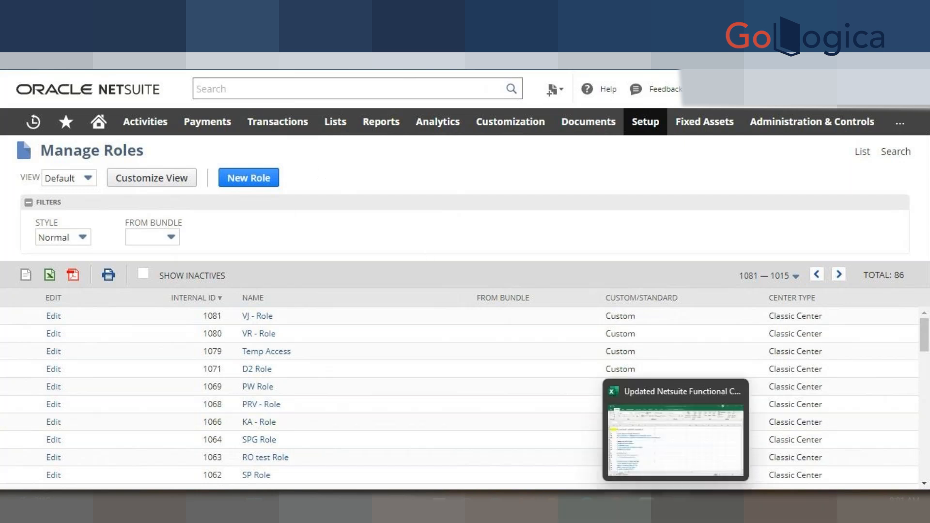
- Fill cell A17 (topic 4, Users and Roles) yellow in the course outline workbook
left_click(648, 506)
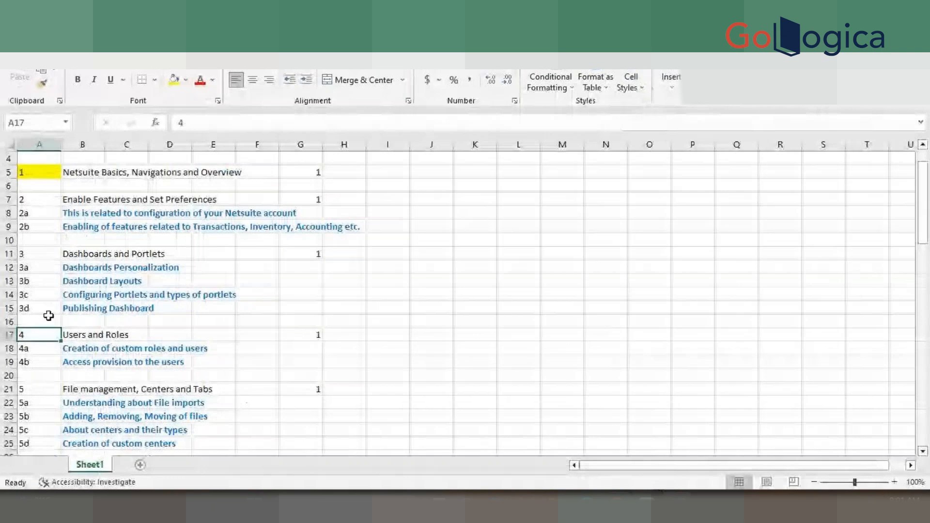
left_click(173, 80)
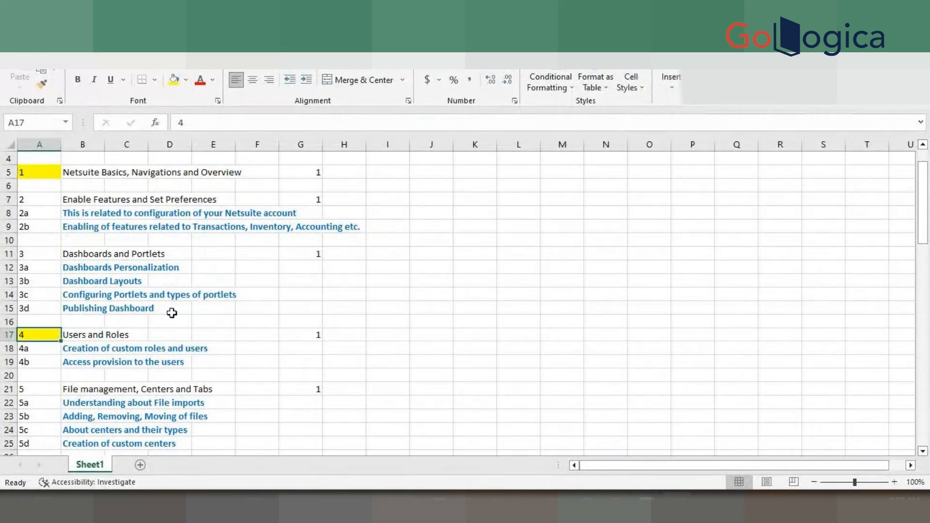
scroll(171, 313, "down", 1)
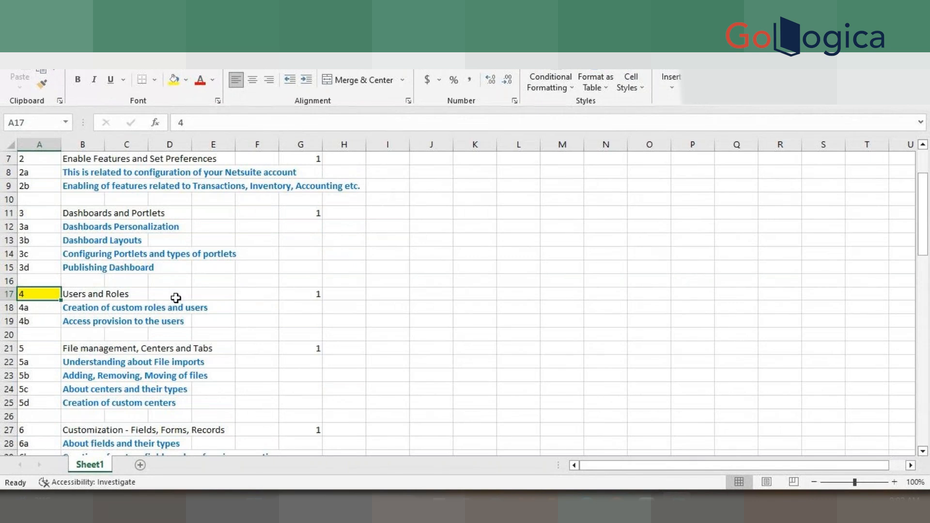